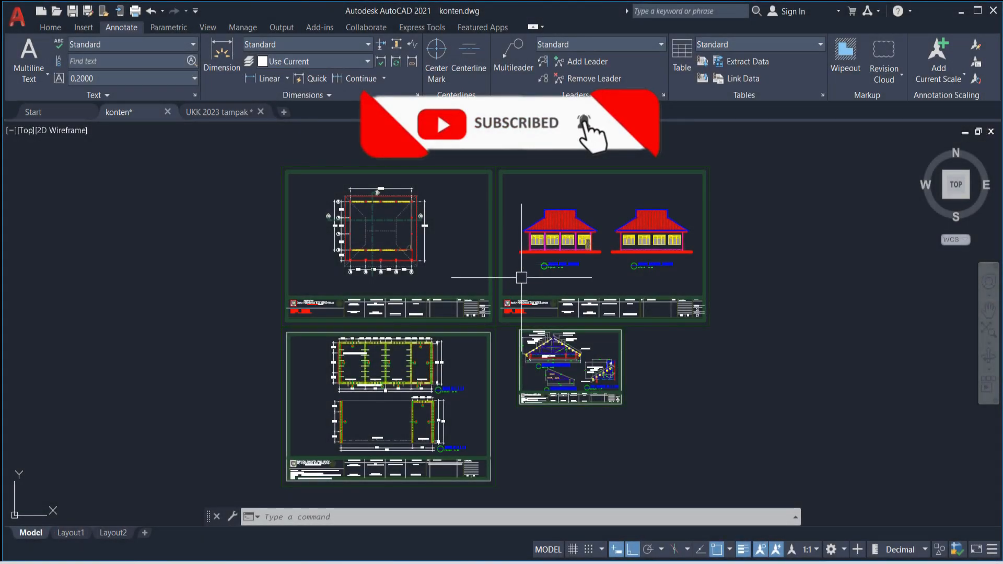
Step: Examine the floor plan sheet and inspect the overall width dimension above the plan
middle_click_drag(521, 277, 449, 262)
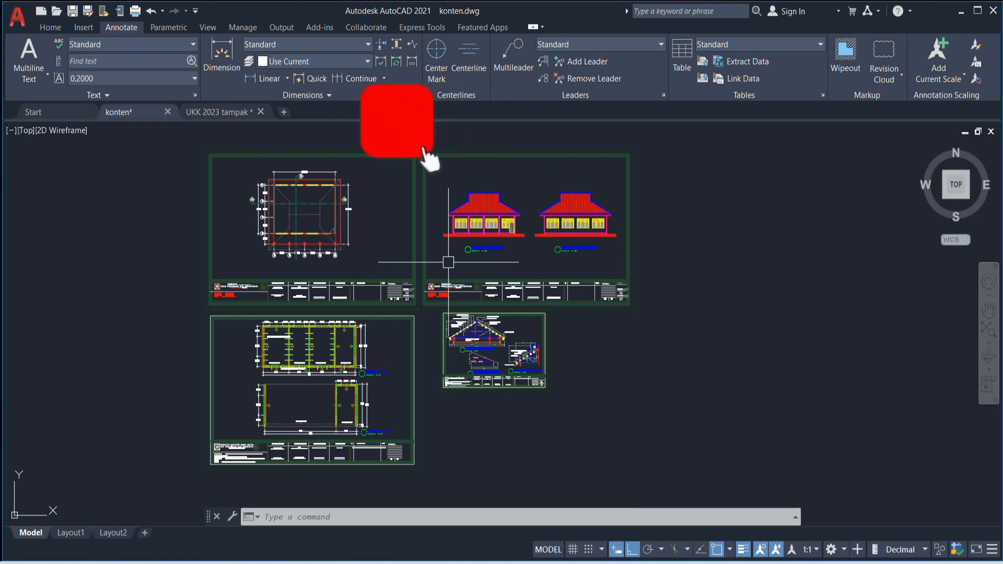
scroll(351, 273, "up", 4)
mouse_move(351, 273)
middle_mouse_down()
mouse_move(554, 378)
mouse_move(527, 367)
mouse_move(542, 434)
middle_mouse_up()
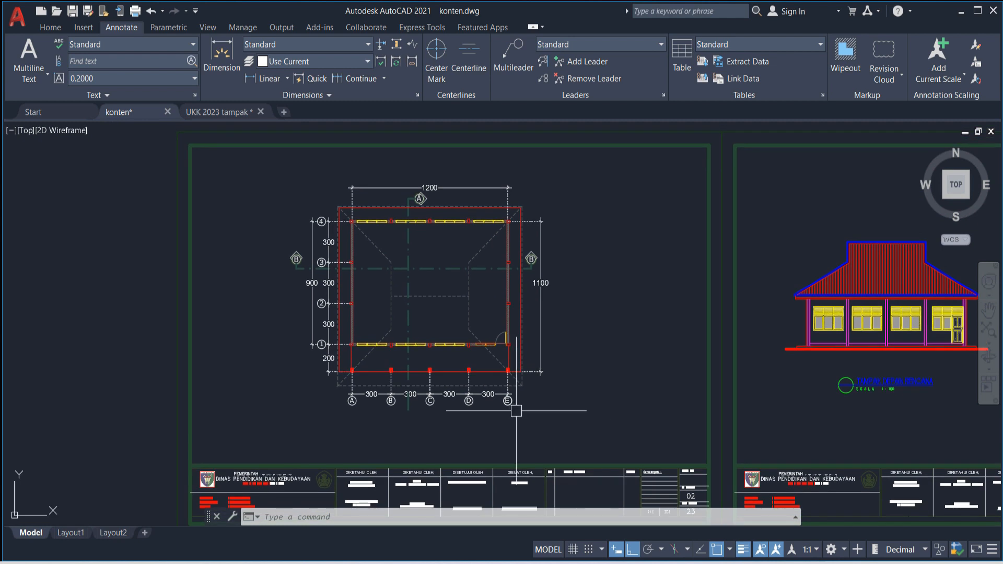
mouse_move(511, 374)
middle_mouse_down()
mouse_move(553, 390)
mouse_move(480, 344)
middle_mouse_up()
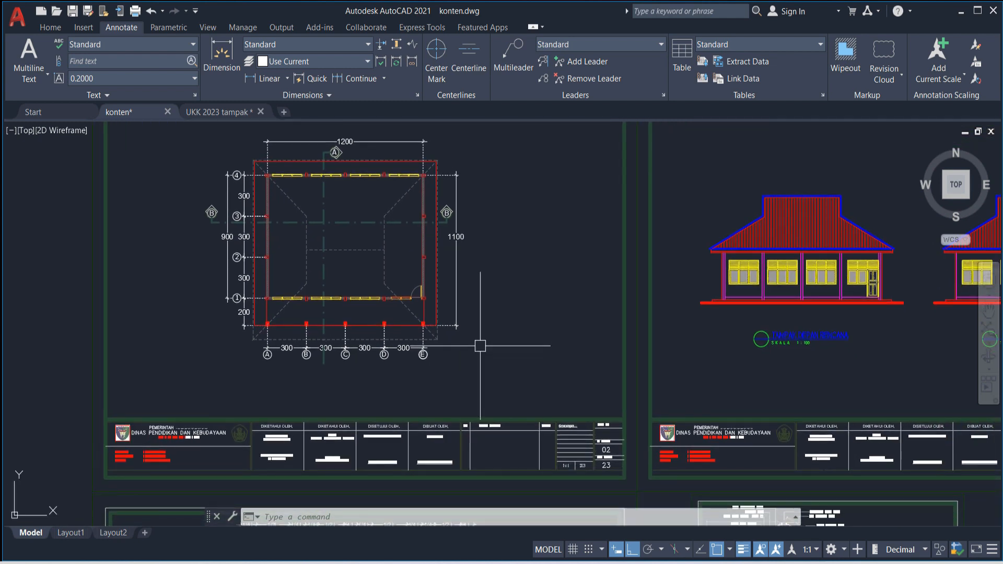
mouse_move(450, 329)
middle_mouse_down()
mouse_move(513, 361)
mouse_move(483, 340)
middle_mouse_up()
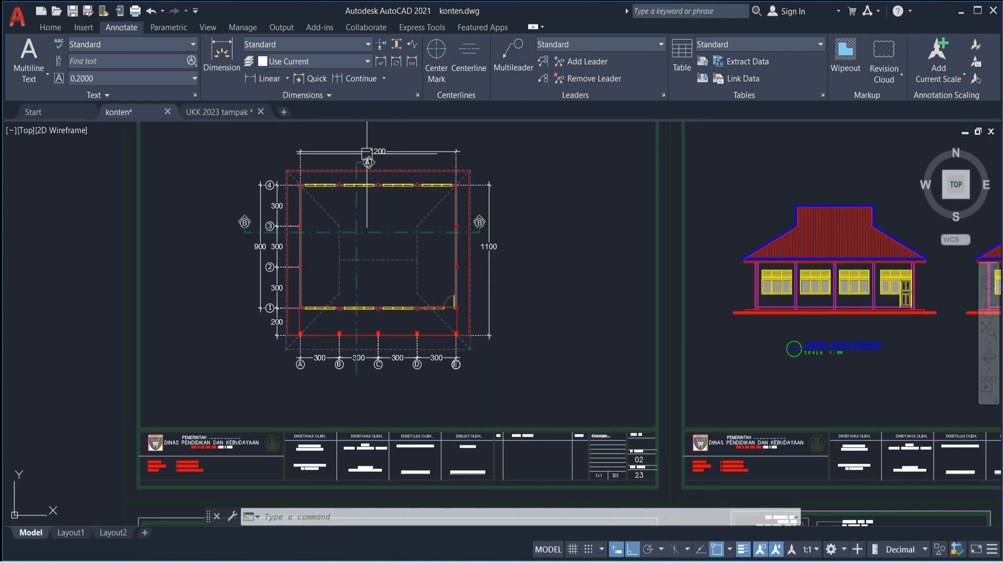
scroll(361, 136, "up", 4)
left_click(410, 191)
mouse_move(407, 199)
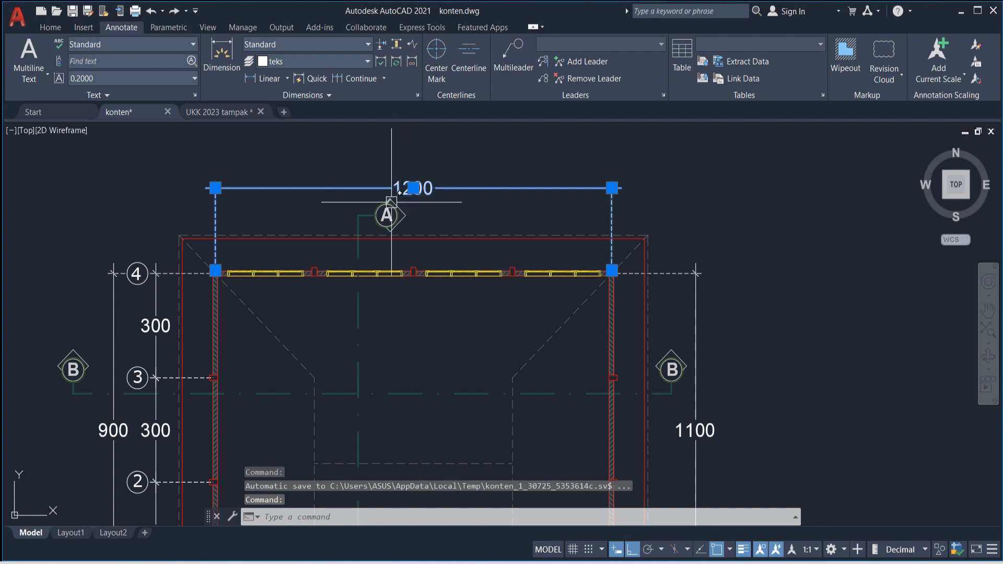
key("Escape")
Step: Examine the dimension lines and end markers below the TYPE KUDA-KUDA K.1 roof truss detail
scroll(507, 308, "down", 8)
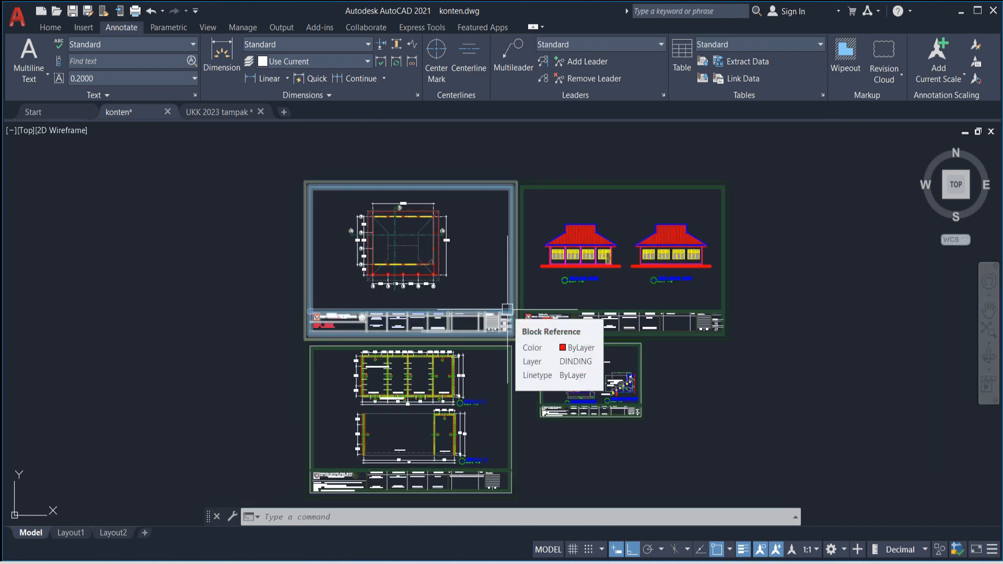
scroll(561, 398, "up", 10)
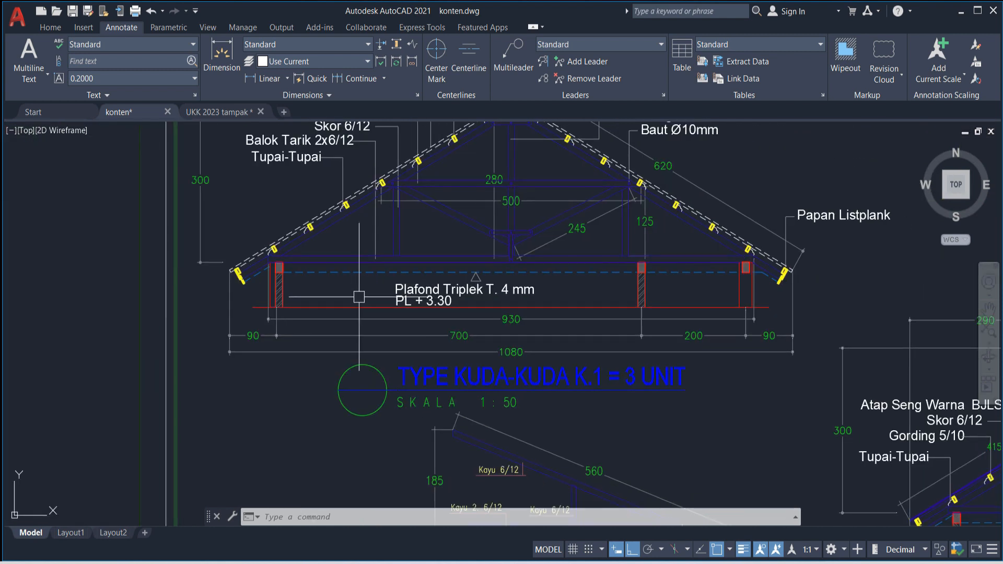
scroll(230, 339, "up", 6)
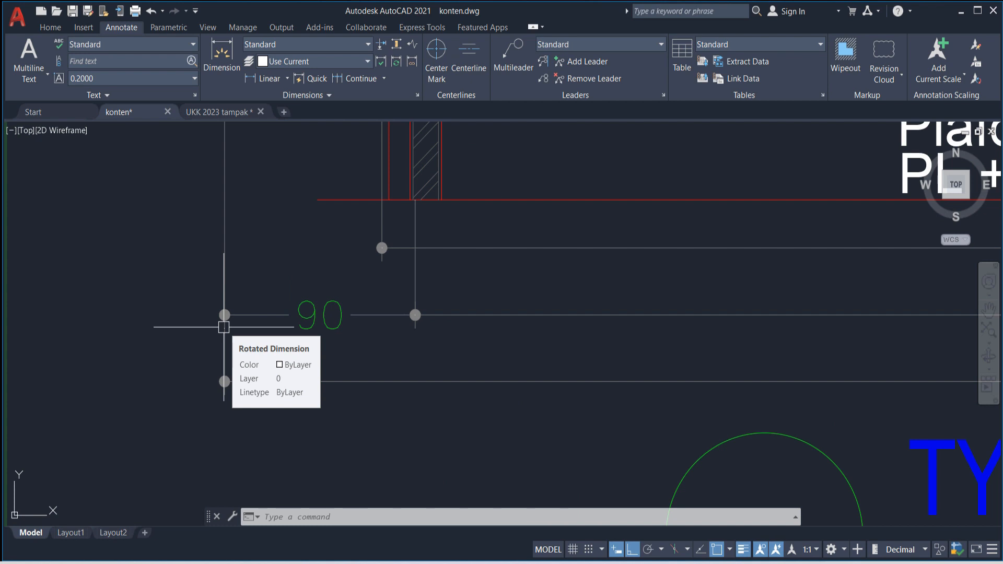
scroll(319, 316, "down", 4)
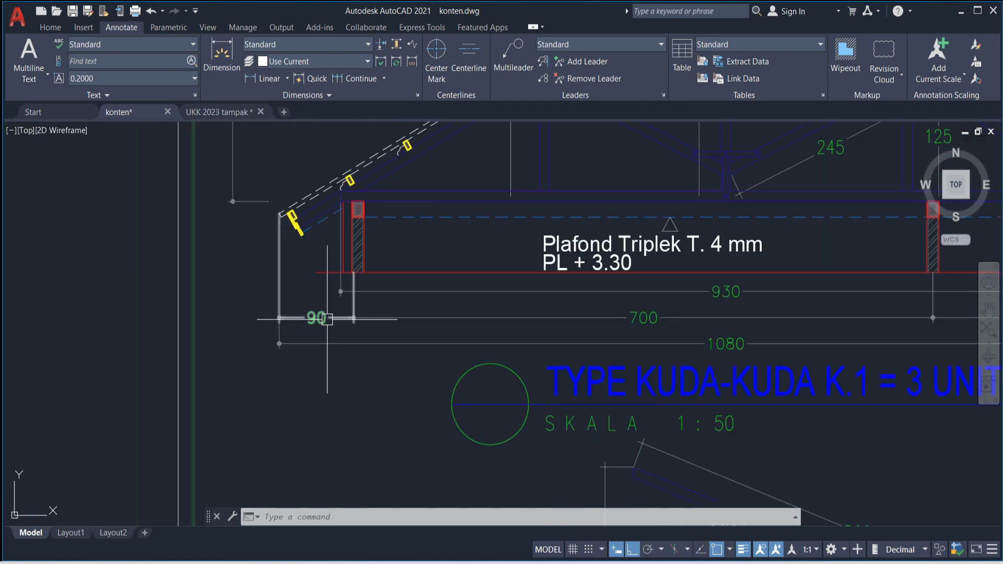
scroll(331, 322, "down", 3)
scroll(467, 330, "down", 5)
Step: Examine the 1/4 L and 1/2 L dimensions along the upper beam of the reinforcement drawing
middle_click_drag(485, 367, 604, 349)
scroll(293, 273, "up", 12)
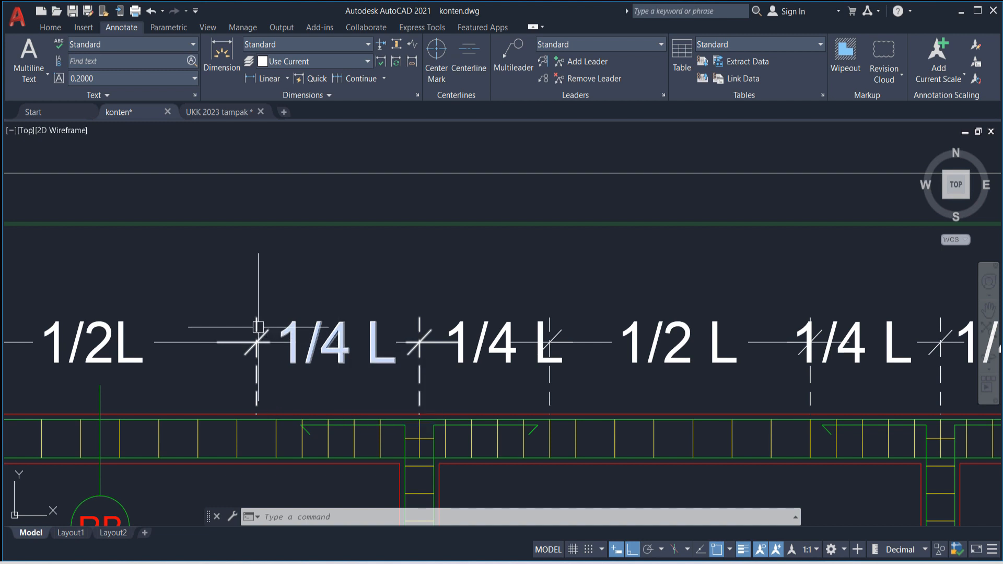
middle_click_drag(253, 336, 339, 306)
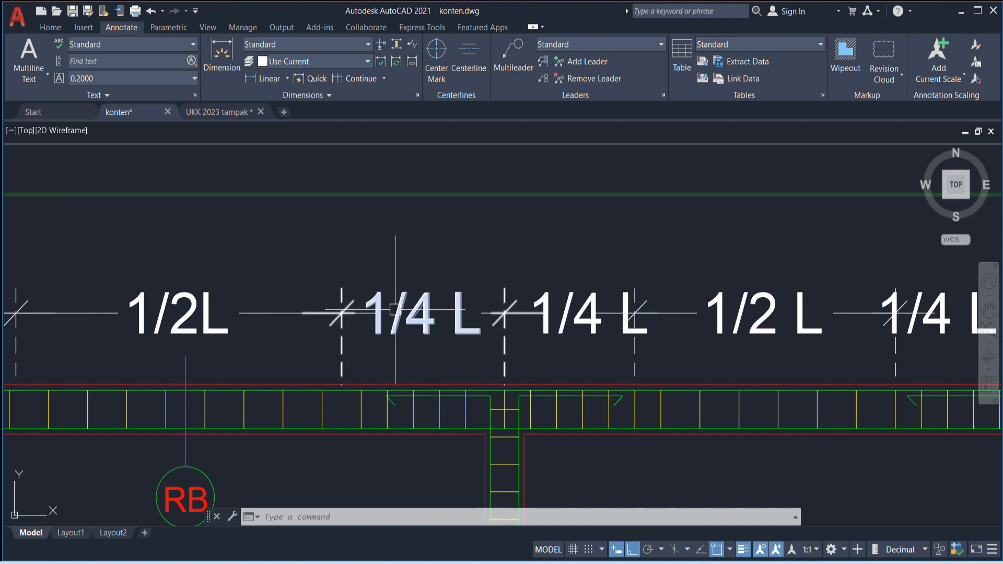
scroll(431, 308, "down", 10)
scroll(447, 318, "up", 6)
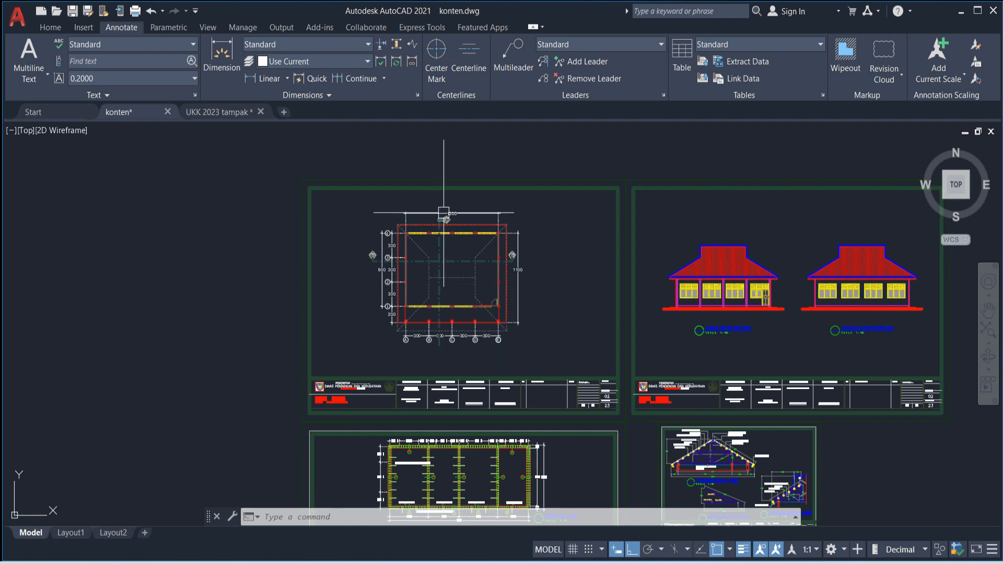
Step: Preview the available dimension styles, including 1 100, DIM-1 and SKALA 50, on the floor plan's overall width dimension without applying any
scroll(435, 215, "up", 10)
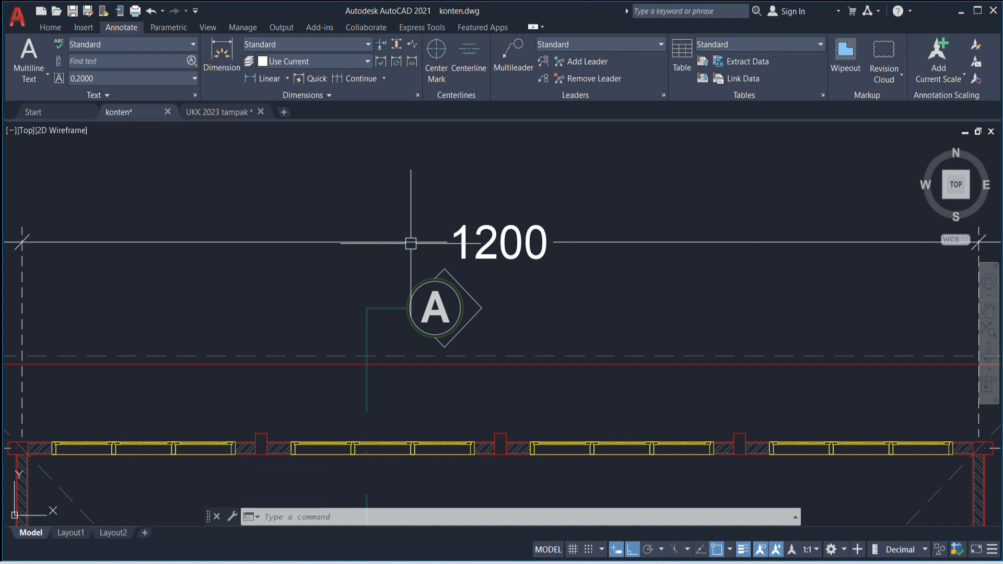
left_click(378, 108)
left_click(424, 186)
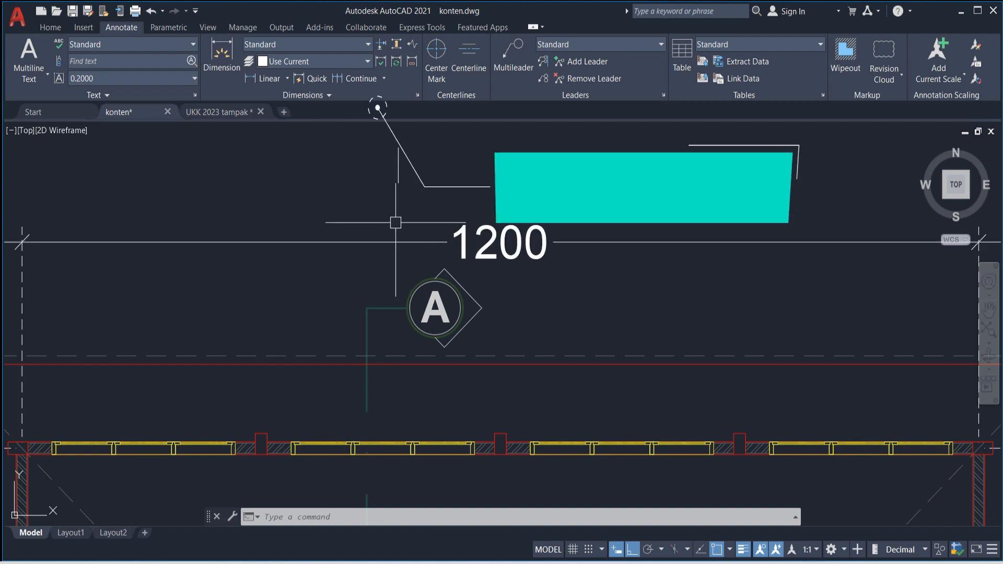
left_click(340, 244)
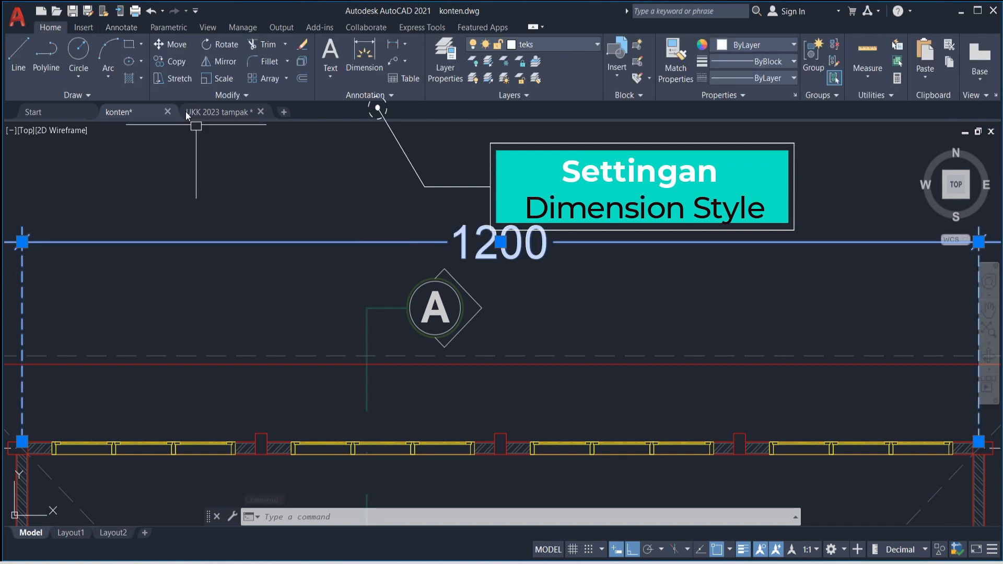
left_click(118, 29)
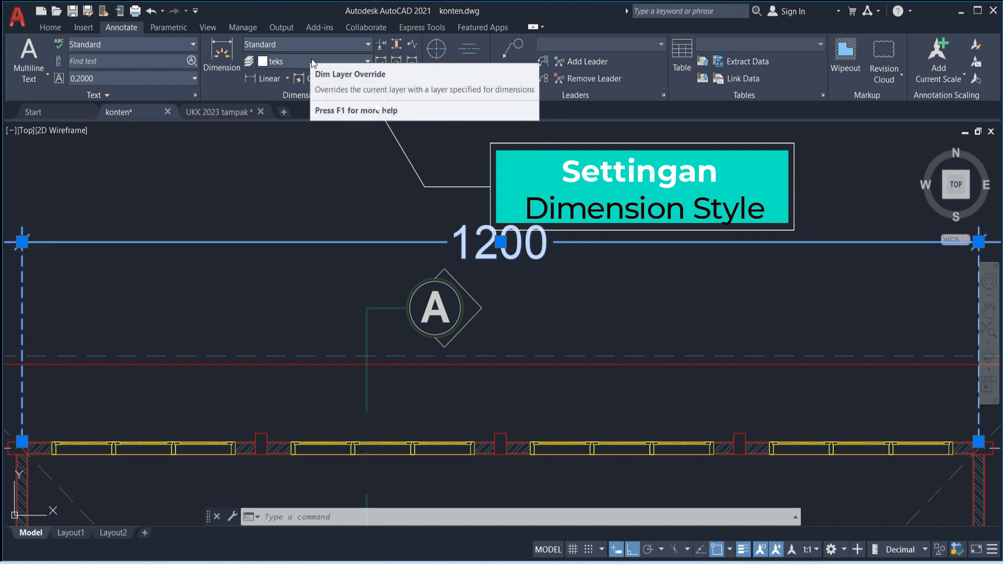
left_click(282, 47)
scroll(325, 99, "up", 3)
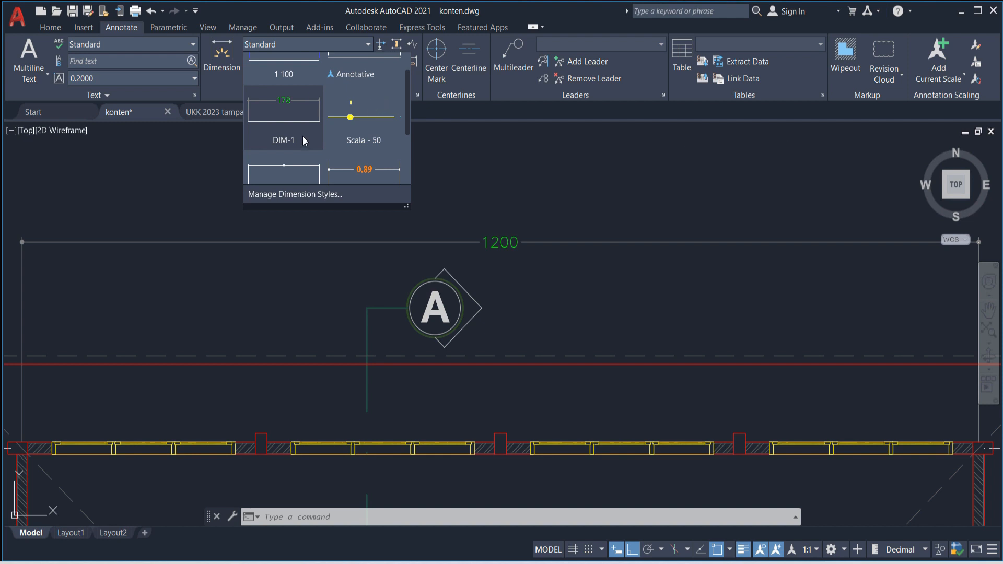
scroll(303, 99, "up", 1)
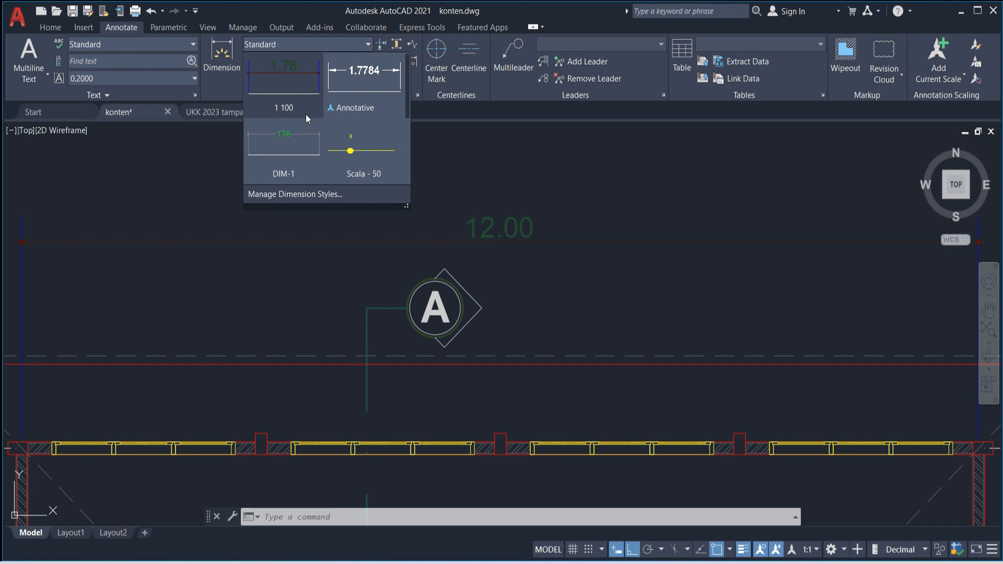
scroll(316, 175, "down", 1)
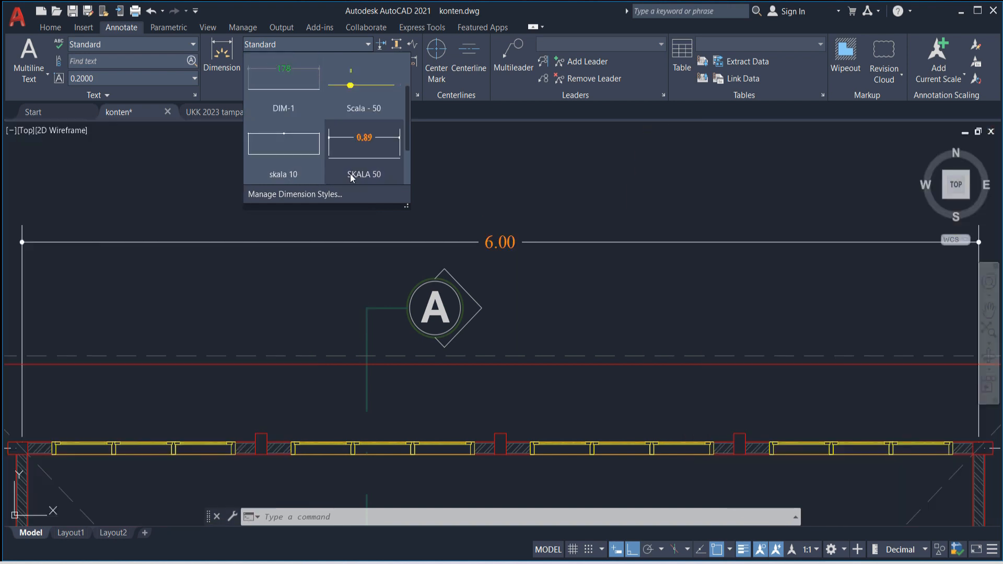
scroll(363, 172, "down", 1)
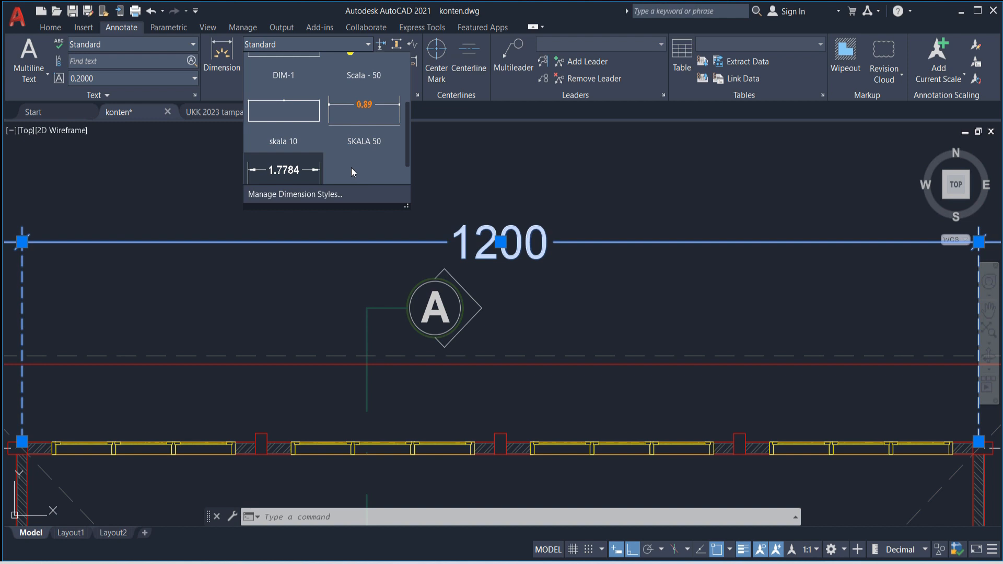
scroll(349, 167, "up", 1)
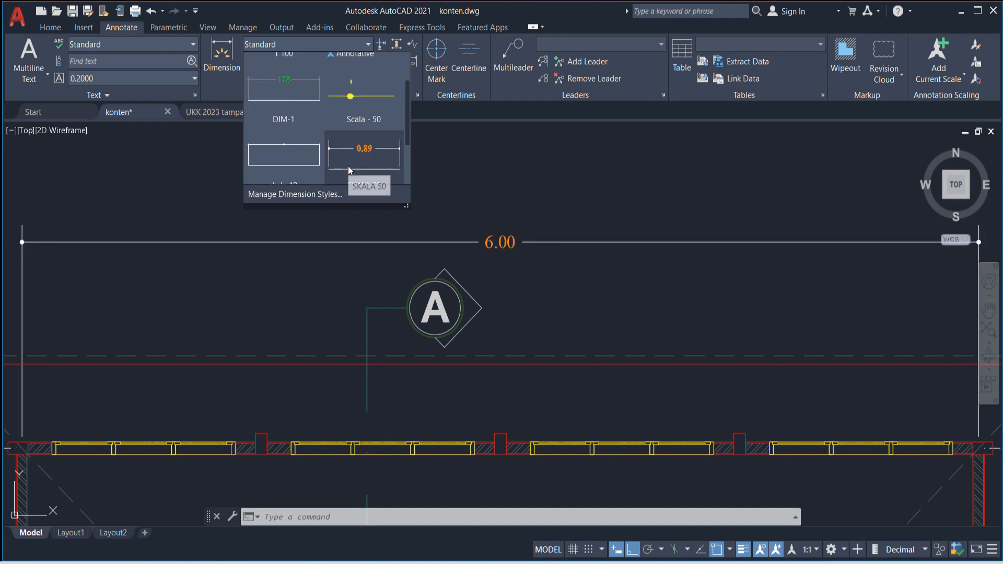
scroll(347, 168, "up", 1)
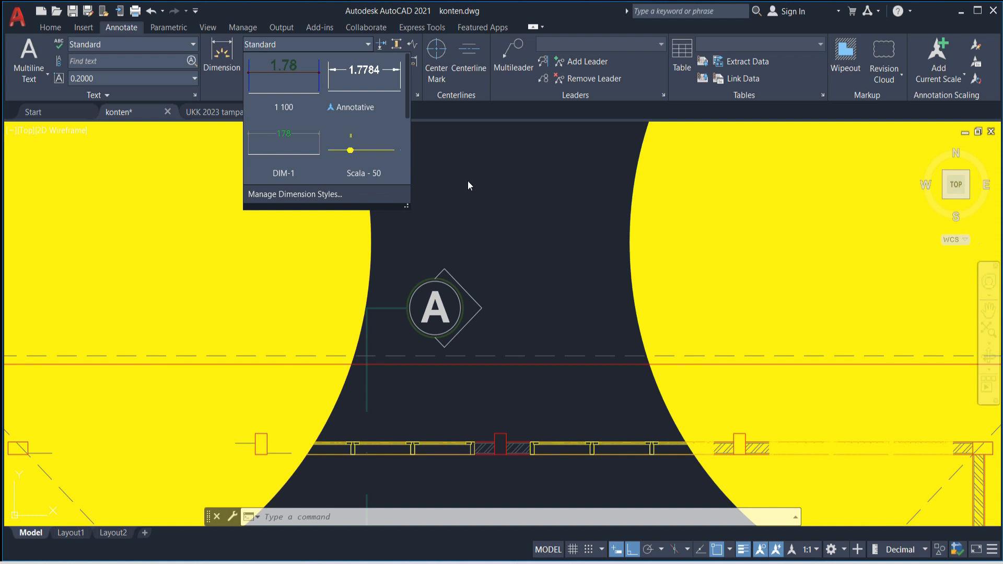
left_click(469, 181)
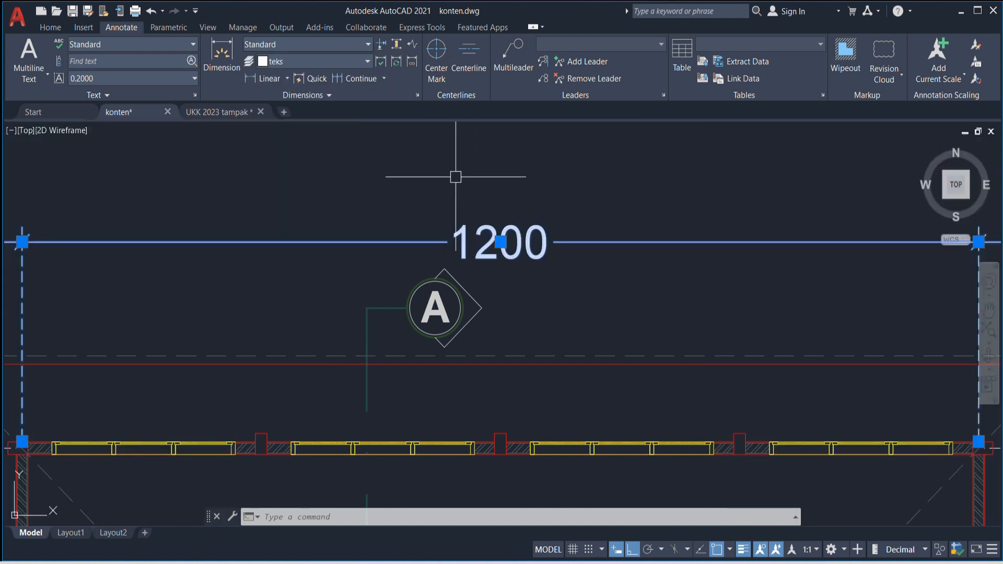
Step: Deselect the floor plan's overall width dimension, then inspect it again at closer range
scroll(464, 180, "down", 5)
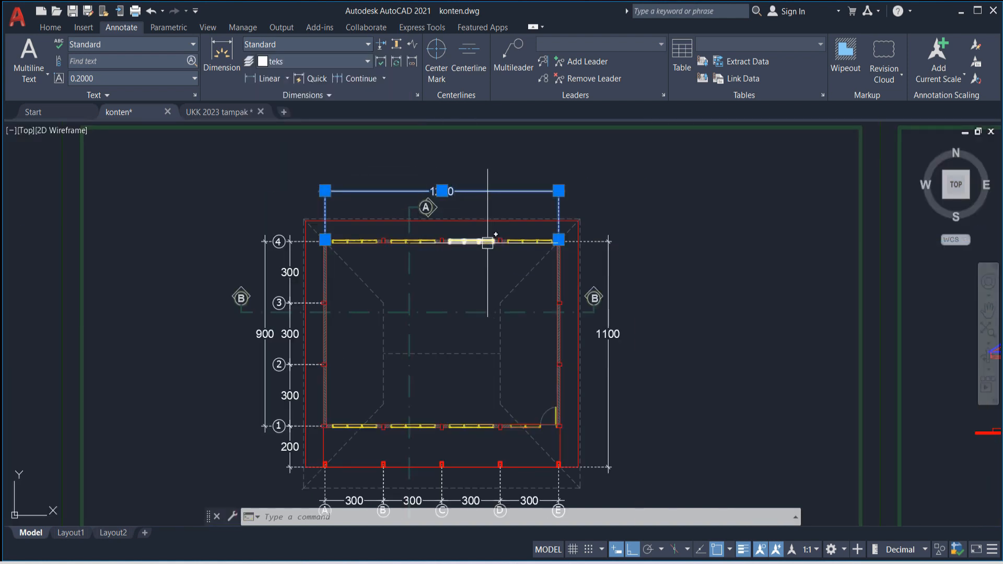
scroll(402, 221, "down", 6)
scroll(384, 157, "up", 5)
key("Escape")
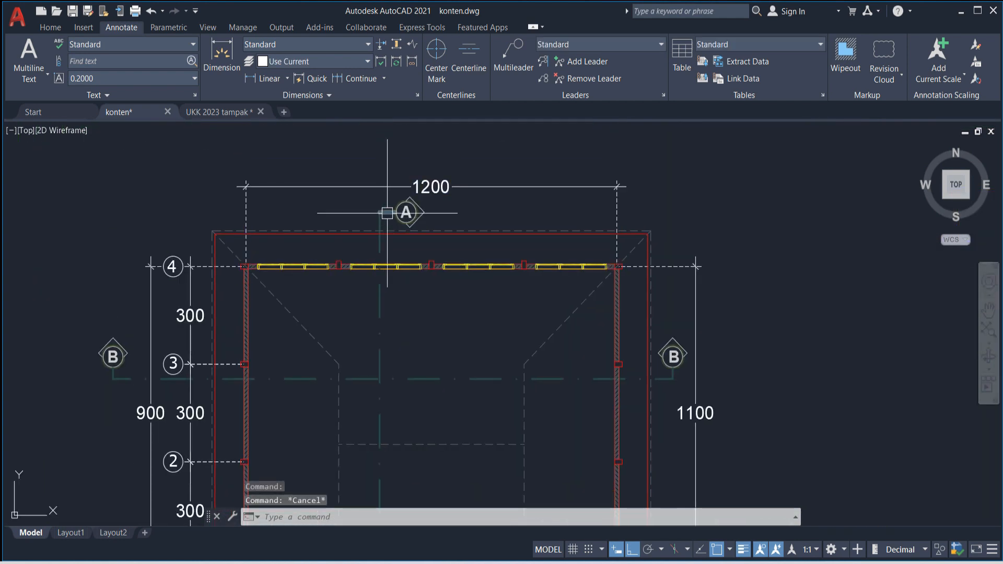
scroll(398, 200, "up", 4)
left_click(395, 165)
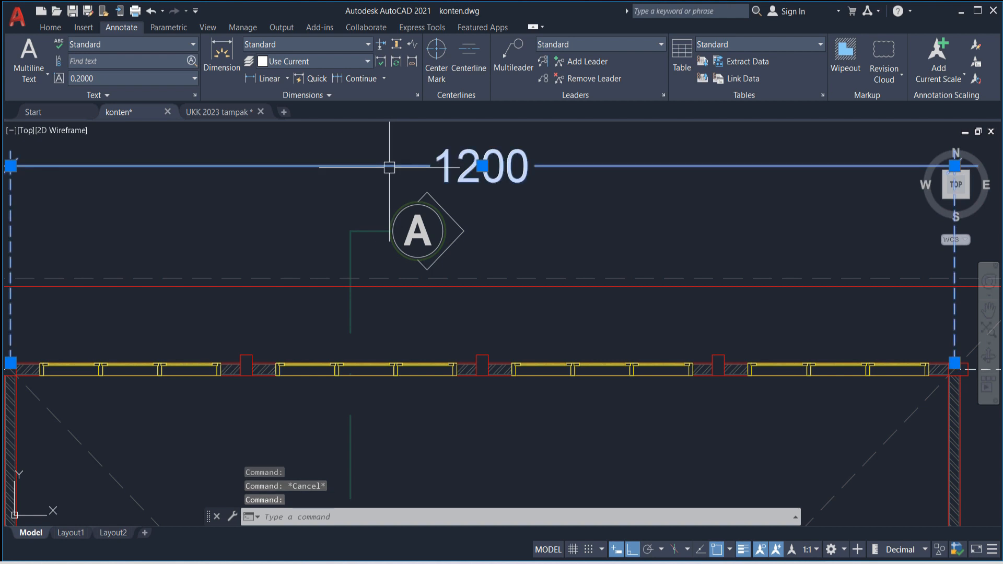
key("Escape")
Step: Check which dimension style the roof height dimension beside the TYPE KUDA-KUDA K.1 truss uses
scroll(400, 298, "down", 12)
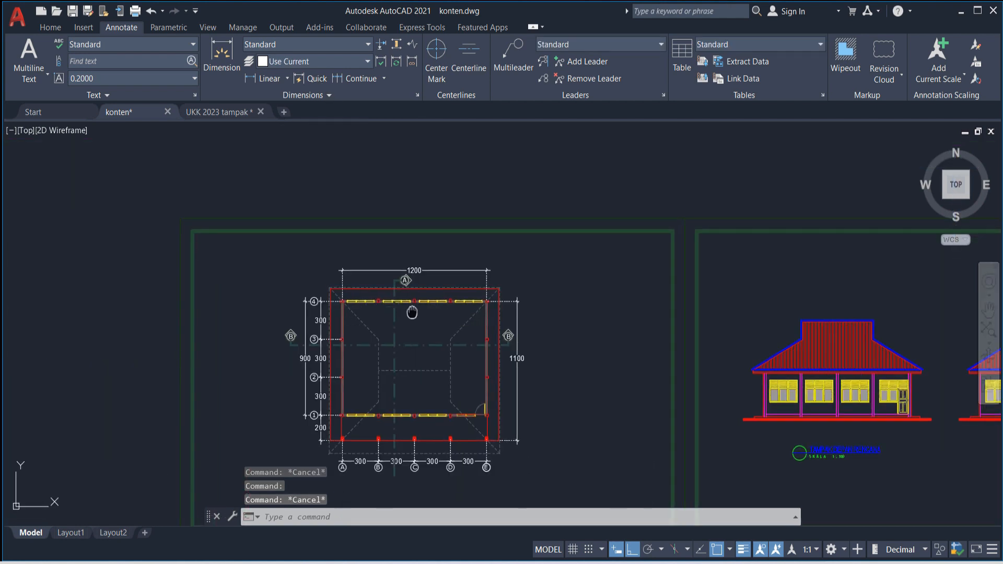
mouse_move(475, 296)
middle_mouse_down()
mouse_move(421, 175)
mouse_move(381, 217)
mouse_move(376, 327)
middle_mouse_up()
scroll(394, 174, "up", 6)
scroll(384, 170, "up", 4)
middle_click_drag(751, 274, 133, 280)
middle_click_drag(785, 234, 264, 270)
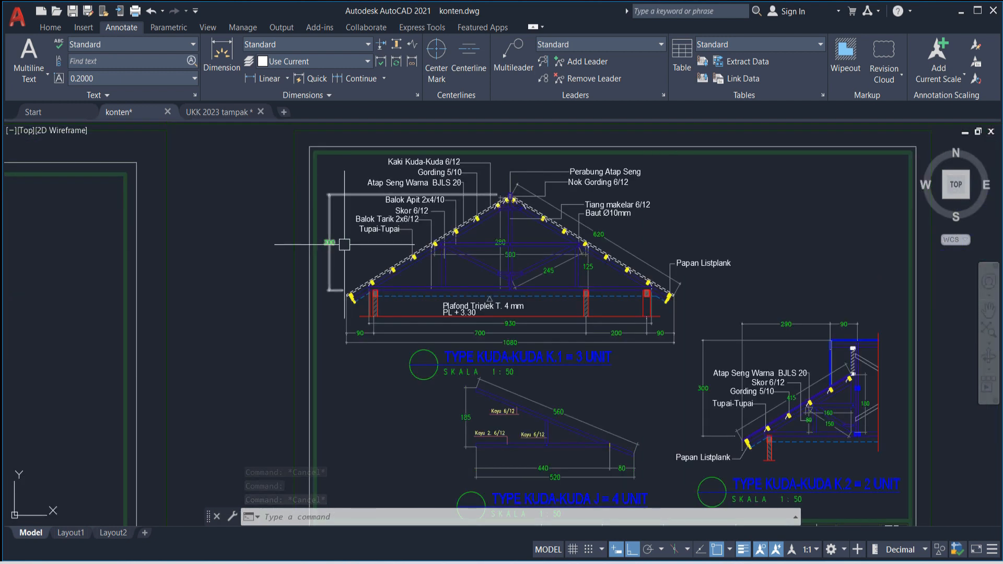
left_click(332, 243)
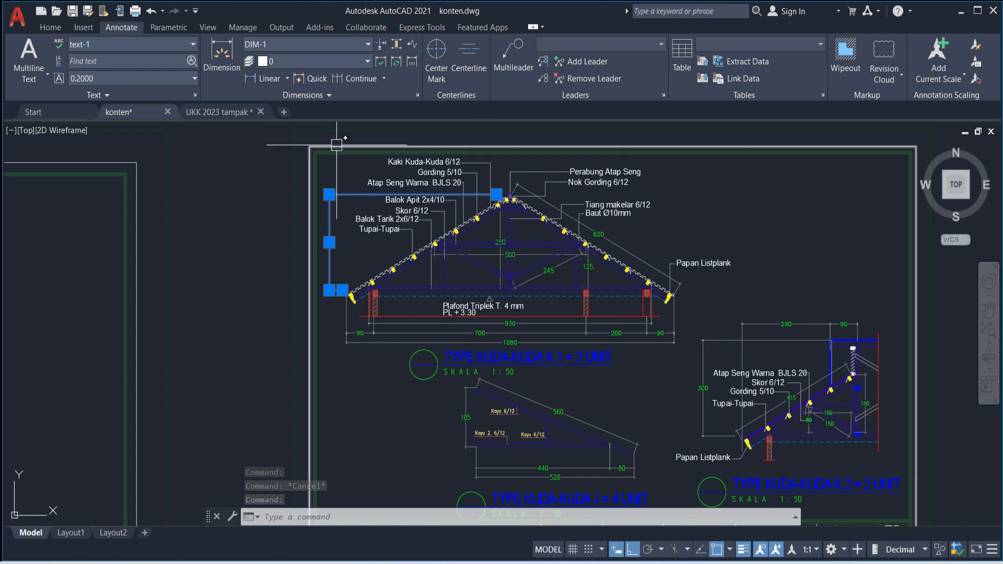
Step: Check which dimension style the first 1/4 L dimension above the reinforcement drawing's upper beam uses
scroll(426, 230, "down", 4)
scroll(285, 261, "up", 6)
middle_click_drag(284, 262, 481, 255)
left_click(351, 250)
key("Escape")
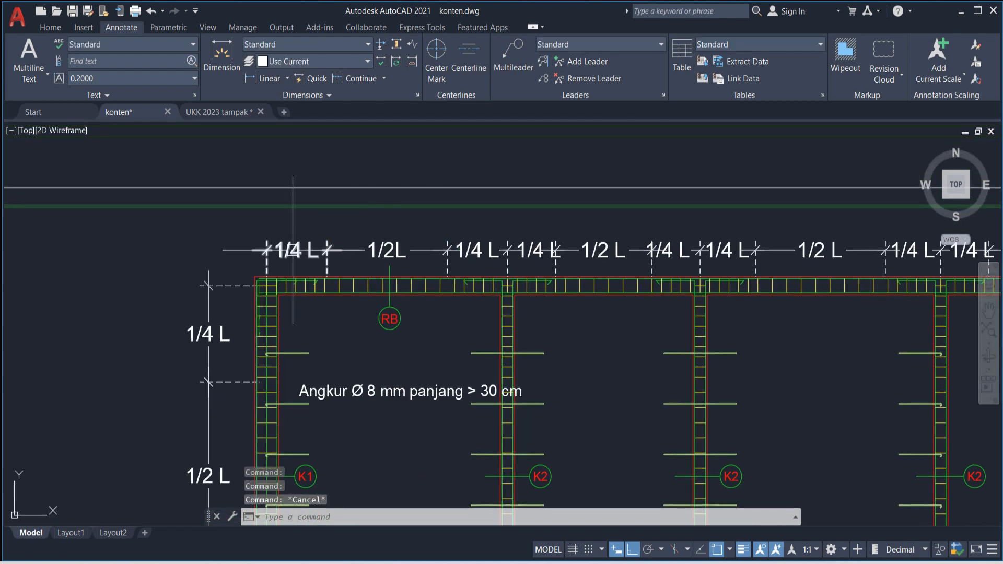
left_click(265, 251)
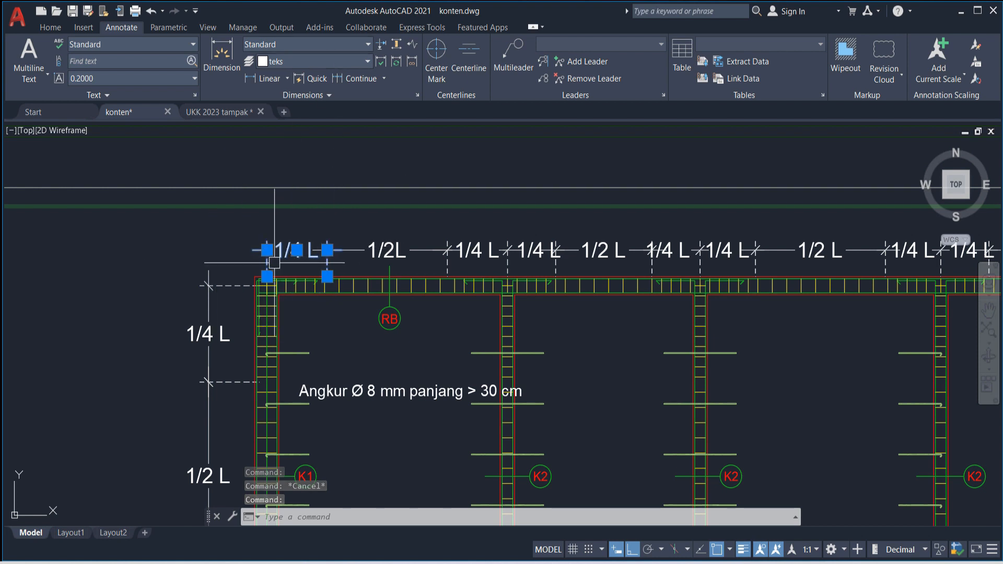
scroll(275, 261, "up", 5)
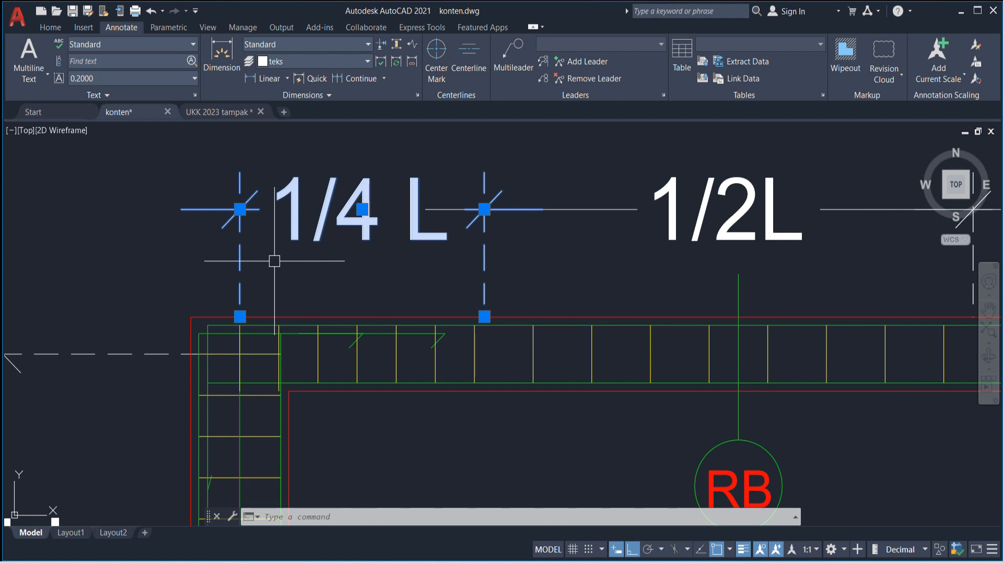
key("Escape")
Step: Return to the floor plan and check the dimension style of its overall width dimension
scroll(427, 243, "down", 6)
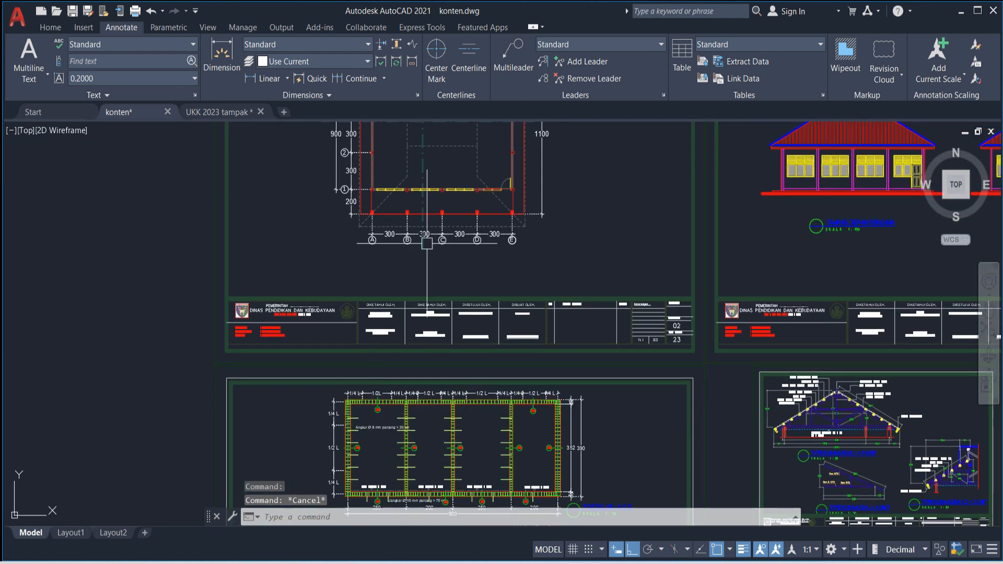
middle_click_drag(427, 243, 426, 305)
scroll(426, 152, "up", 5)
left_click(401, 168)
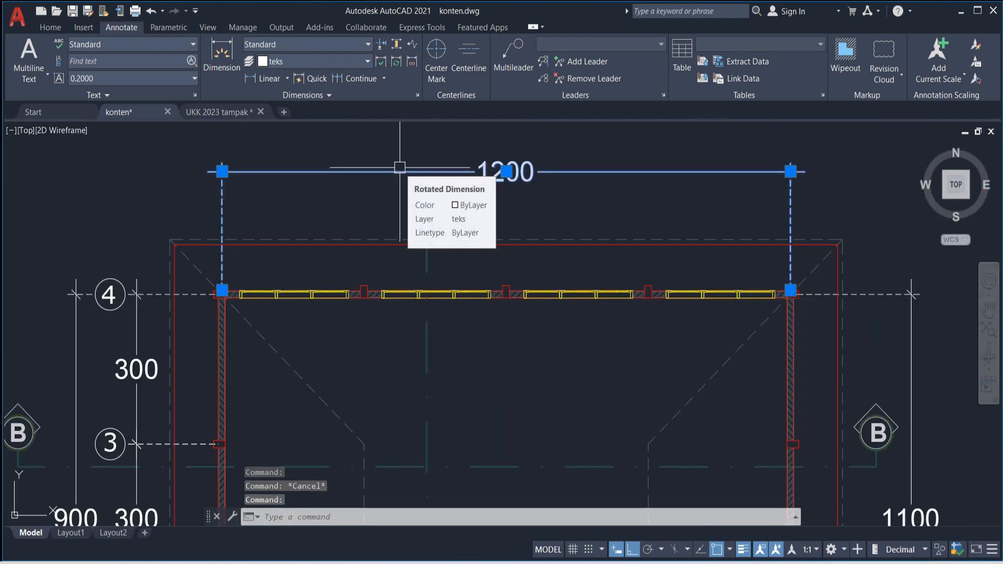
key("Escape")
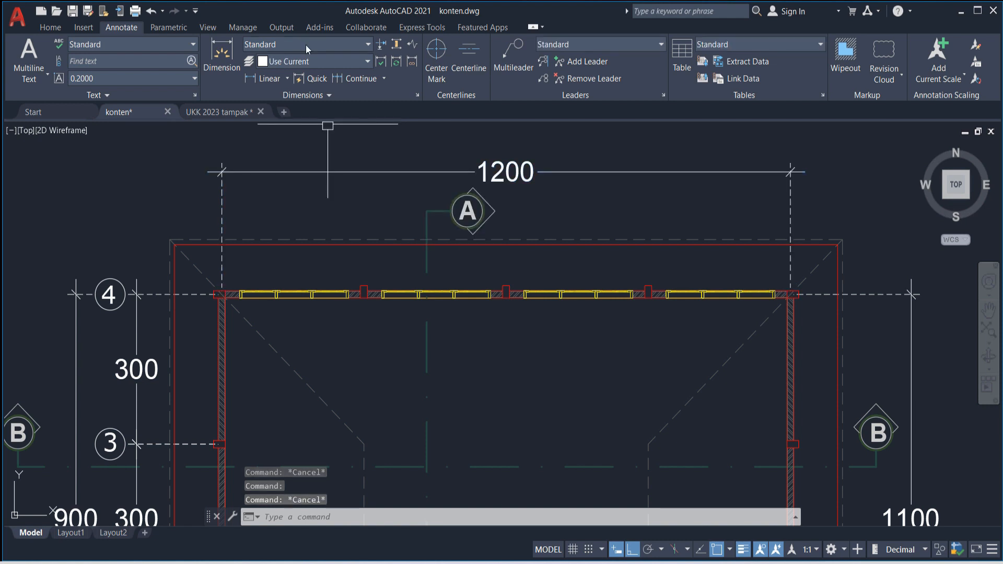
Step: Add a linear dimension in the Standard style across the floor plan's full width, placed above the existing overall width dimension
left_click(306, 45)
left_click(305, 45)
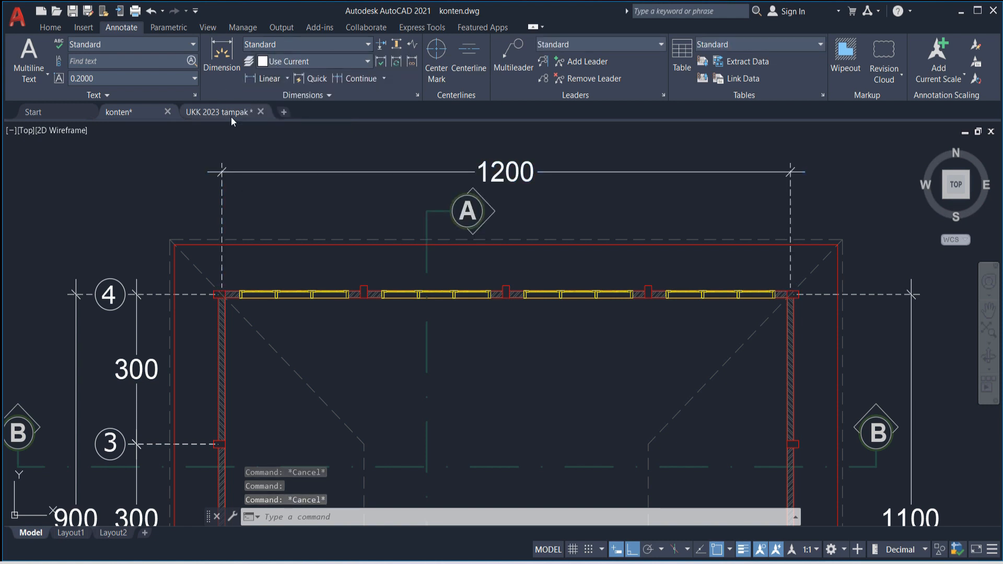
left_click(259, 79)
left_click(222, 200)
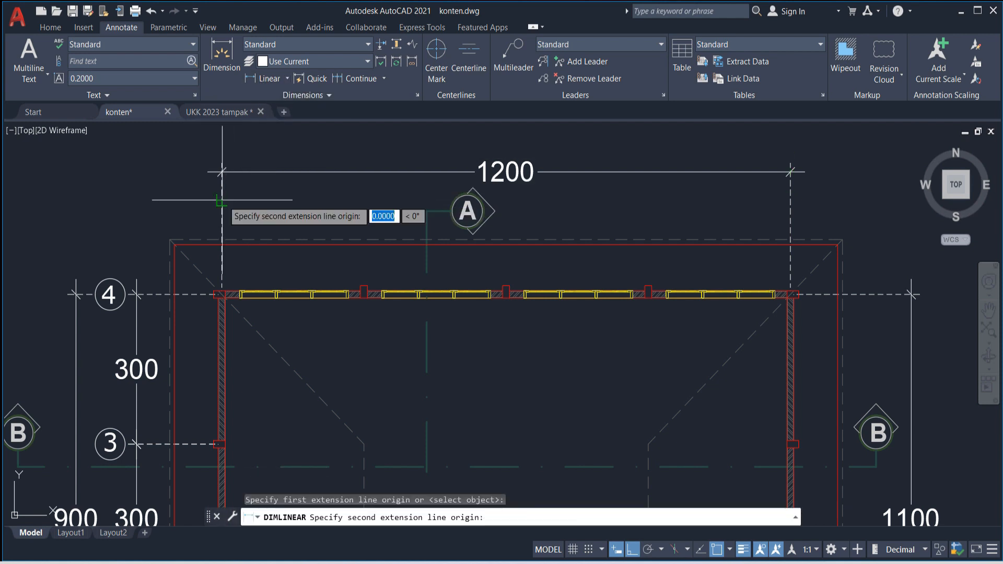
left_click(794, 207)
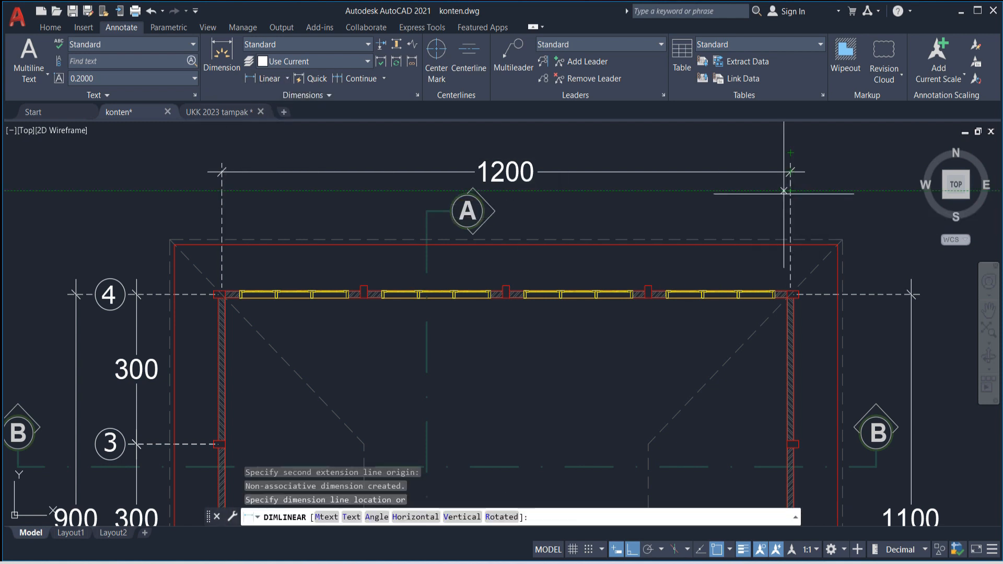
middle_click_drag(794, 206, 782, 329)
left_click(484, 236)
Step: Compare the new width dimension with the existing one below it, and check the existing dimension's style
scroll(484, 236, "up", 2)
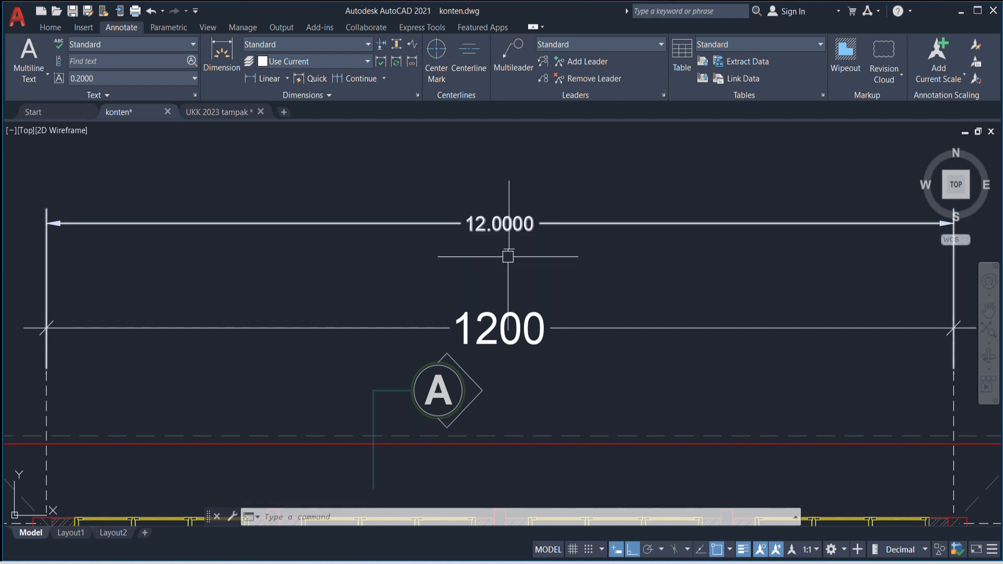
middle_click_drag(515, 233, 479, 161)
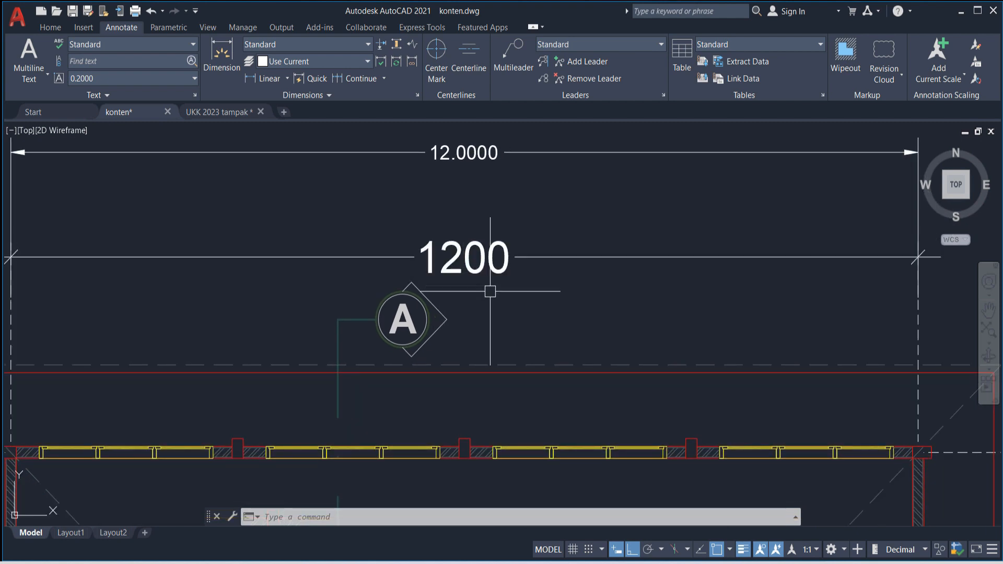
scroll(489, 286, "down", 4)
scroll(484, 243, "up", 4)
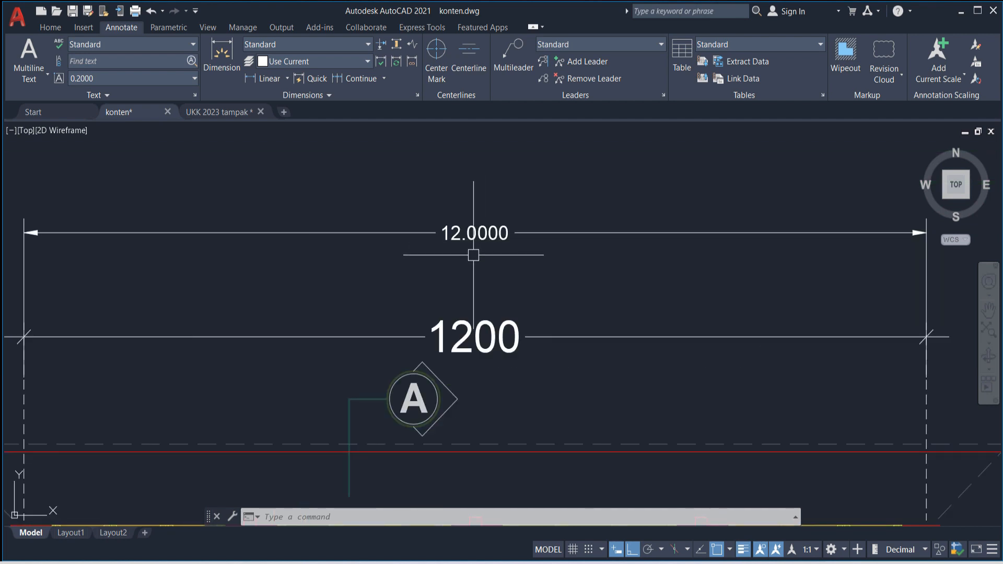
scroll(473, 255, "down", 5)
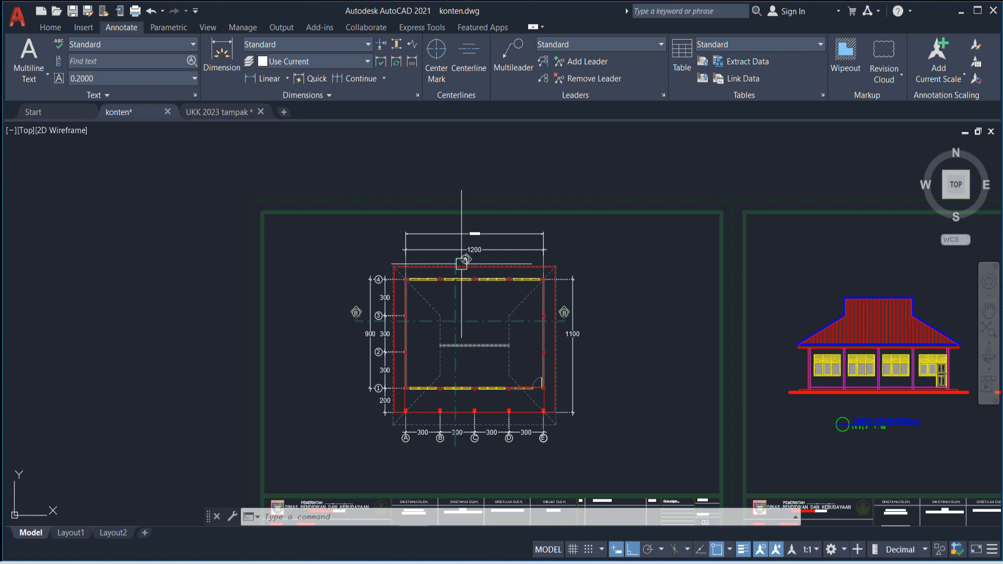
scroll(456, 244, "up", 4)
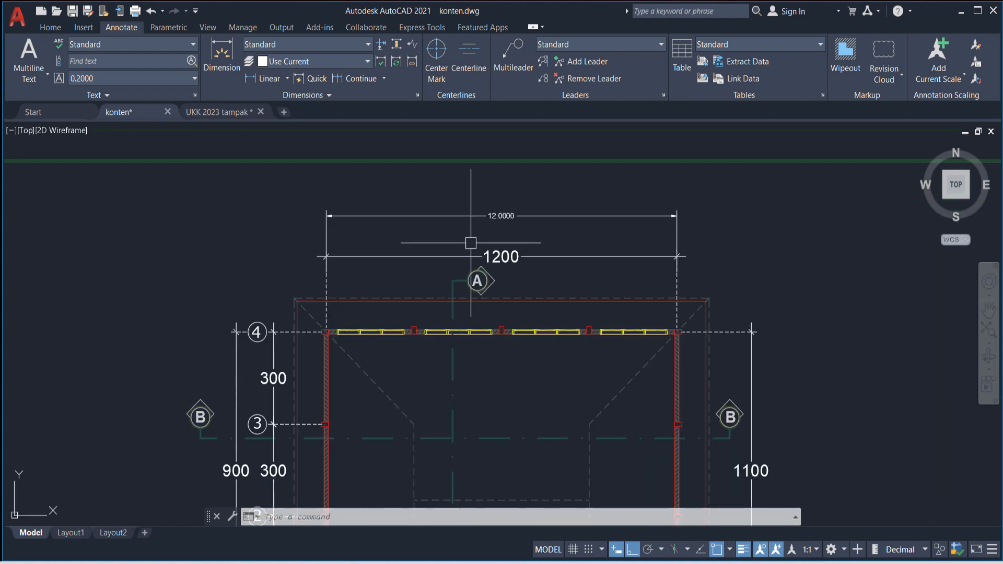
scroll(477, 232, "up", 4)
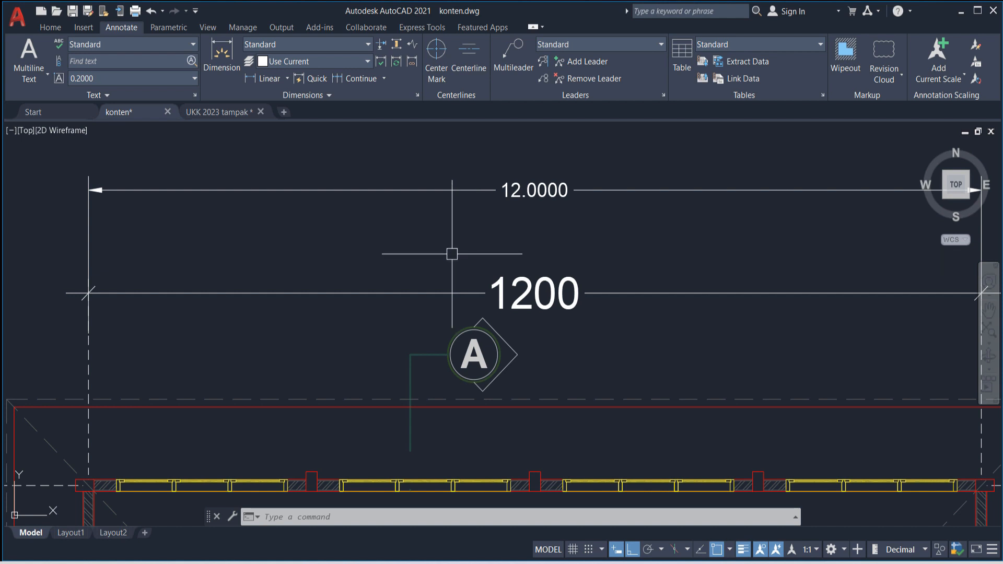
left_click(465, 295)
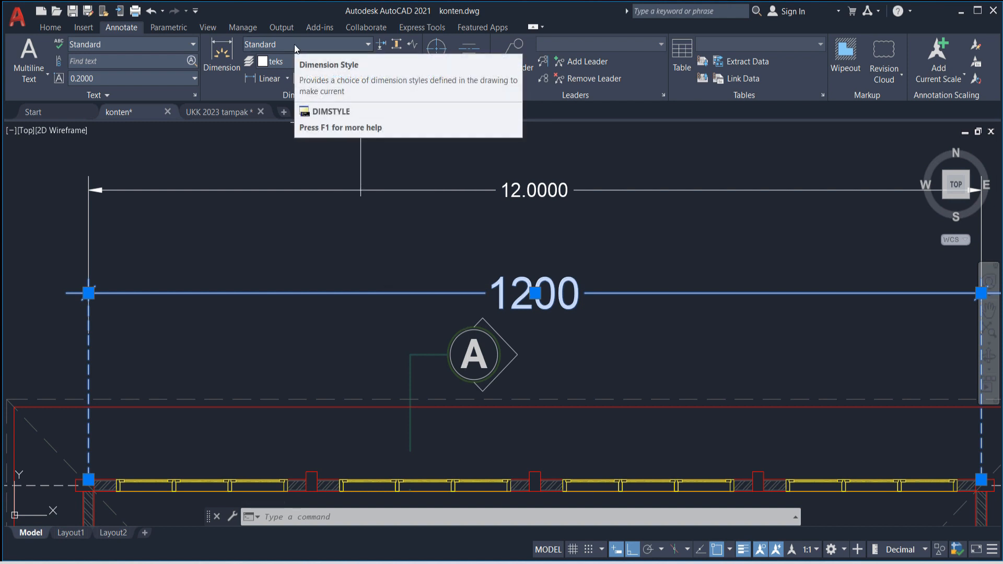
key("Escape")
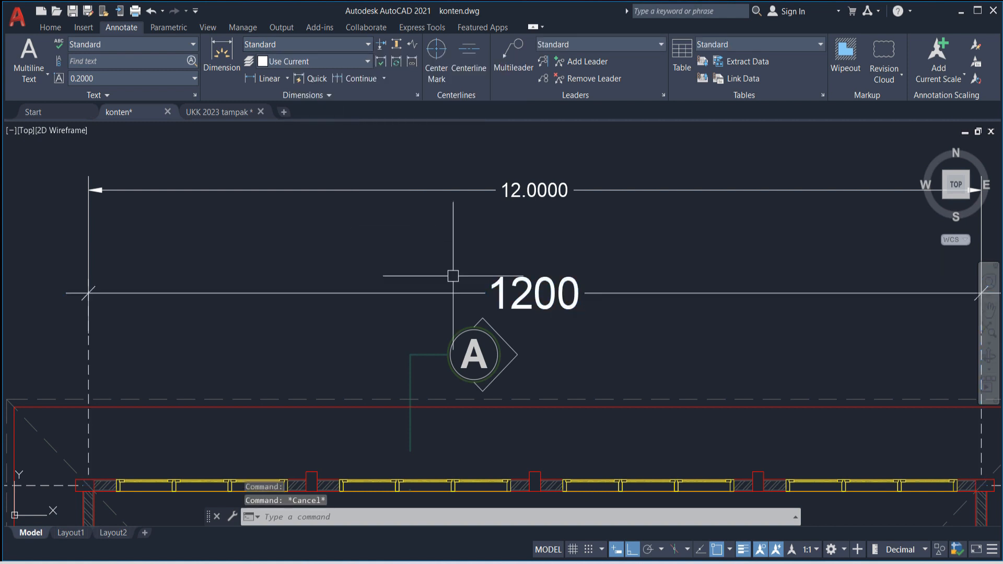
mouse_move(465, 292)
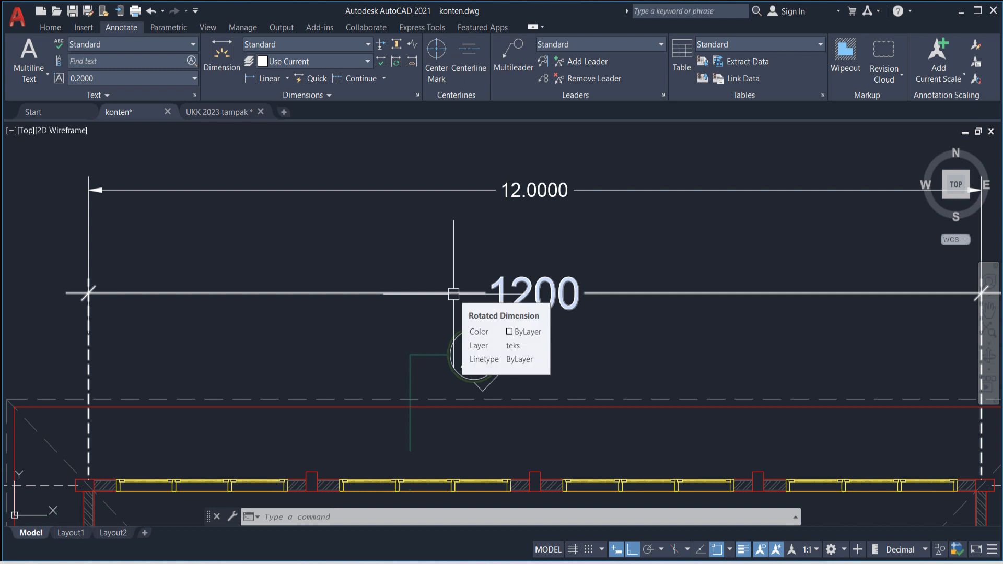
Step: Set the new width dimension's linear dimension scale to 100 in its object properties
middle_click_drag(488, 218, 521, 245)
scroll(521, 245, "down", 1)
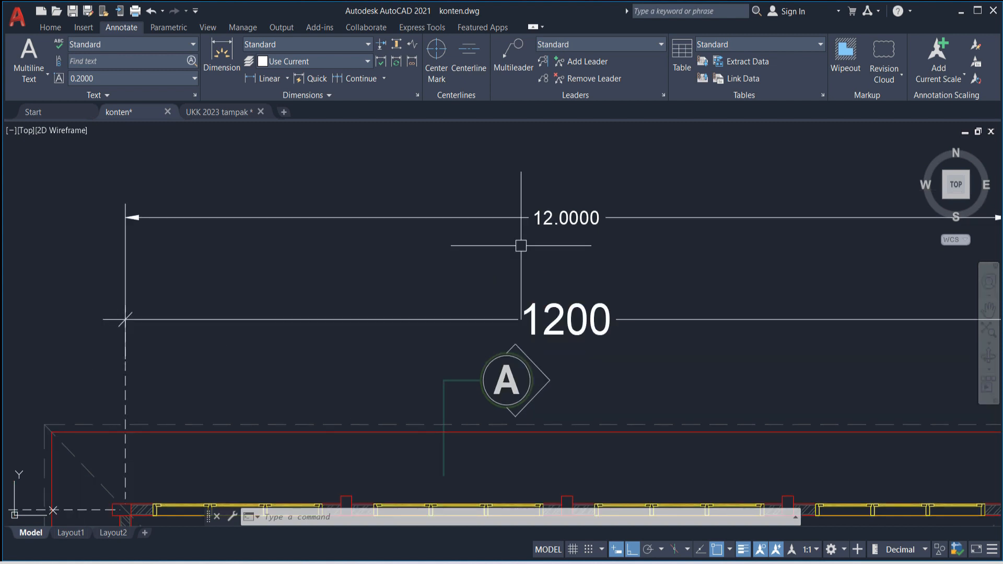
left_click(475, 215)
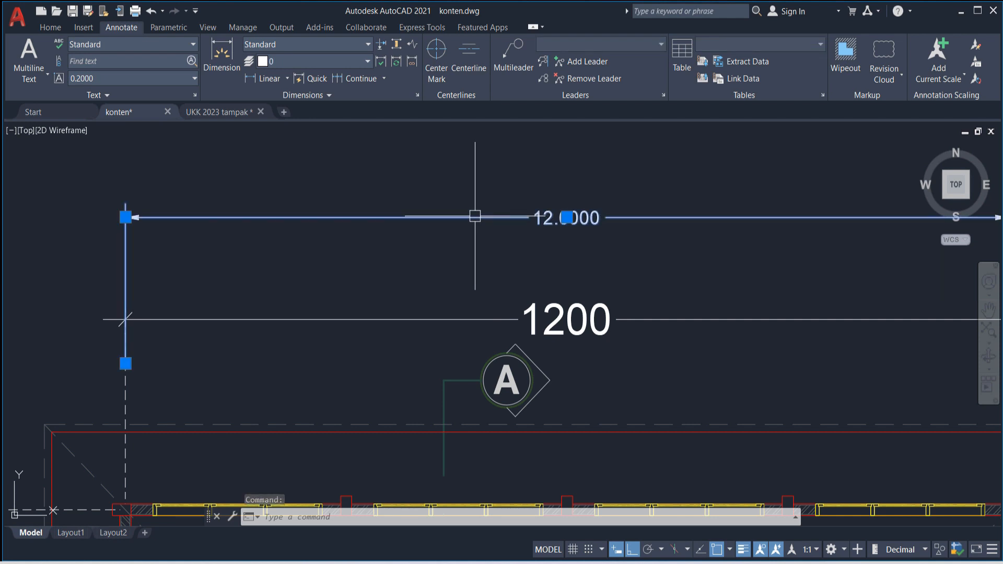
type("PR")
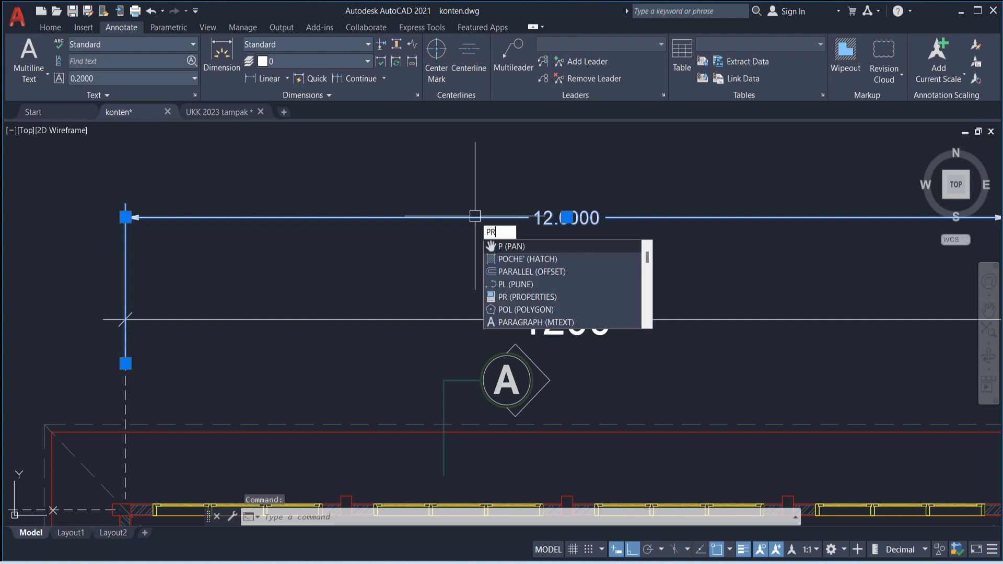
key("Return")
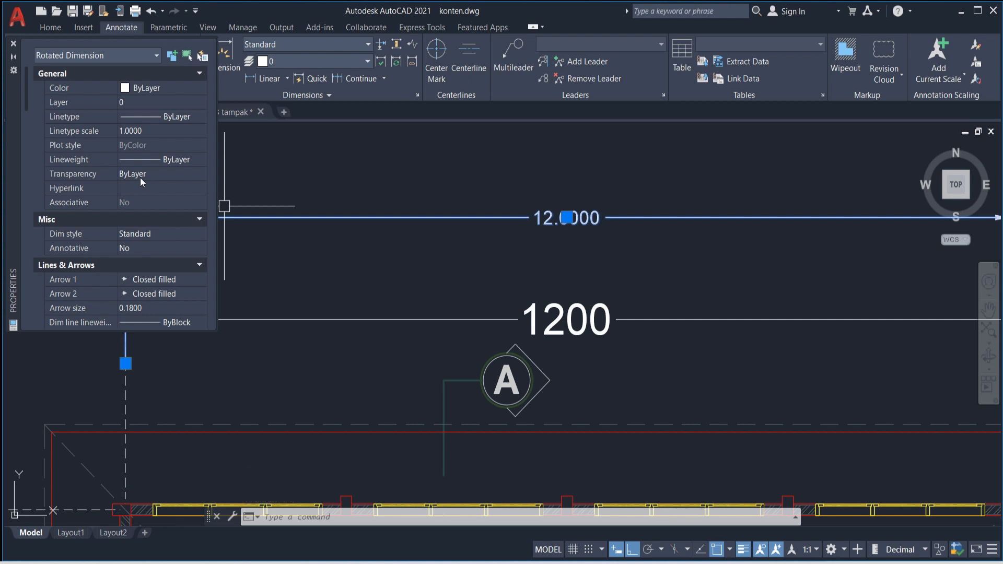
scroll(137, 233, "down", 10)
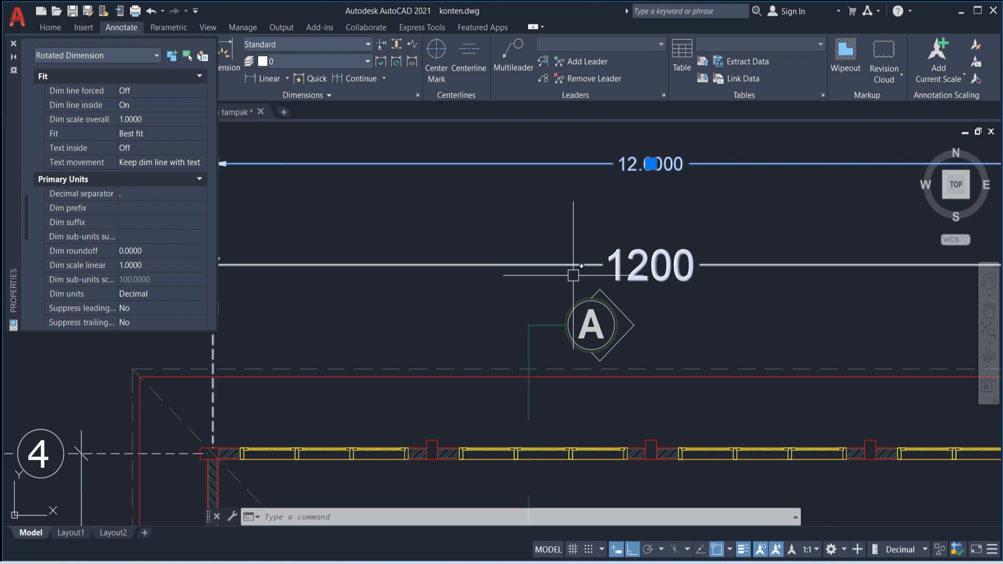
left_click(143, 265)
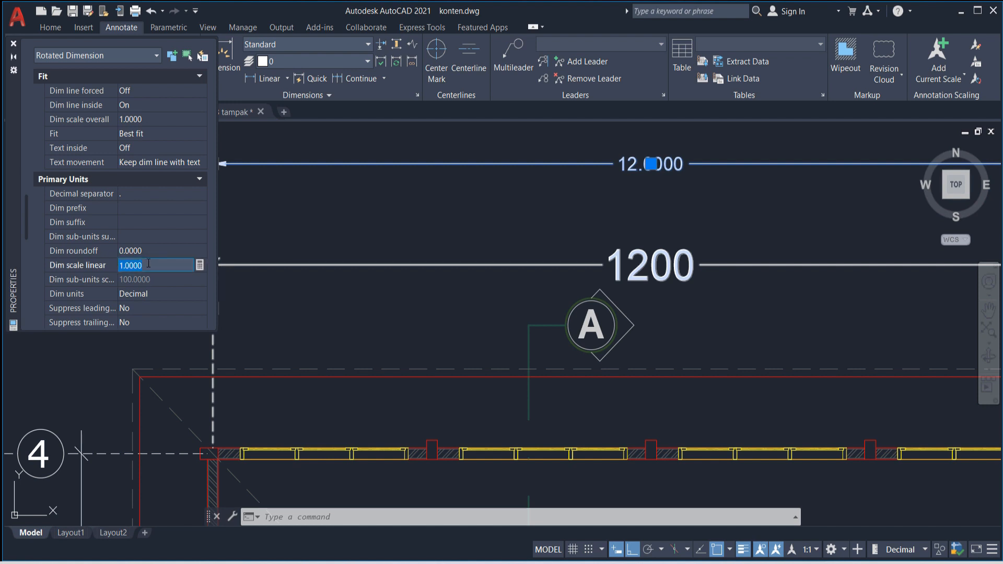
type("100")
key("Return")
scroll(650, 152, "up", 5)
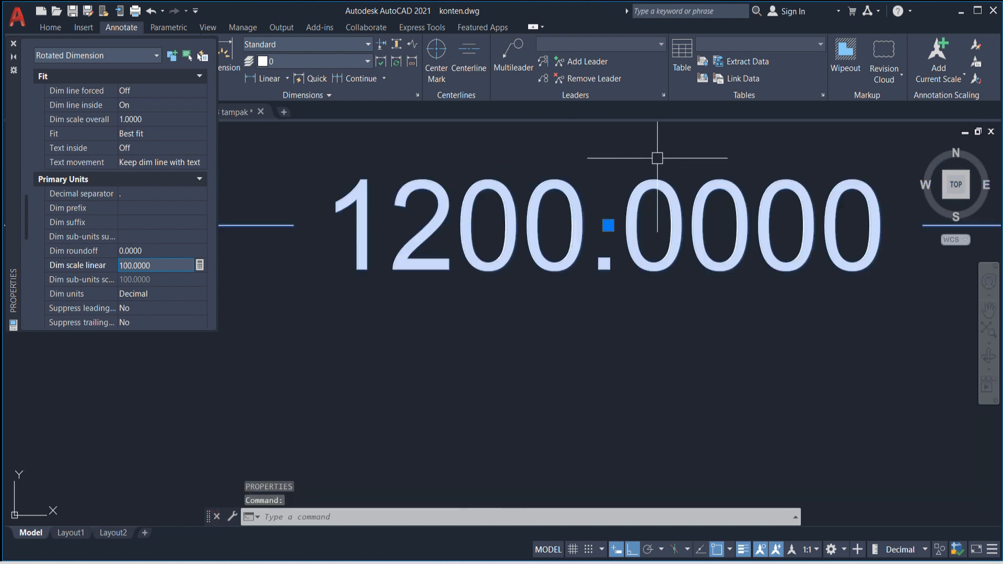
scroll(657, 158, "down", 4)
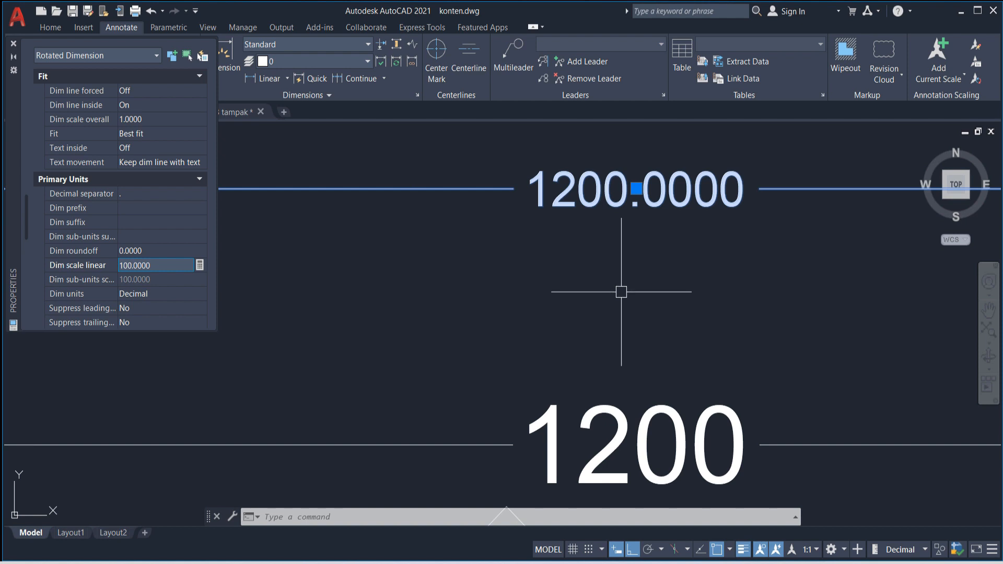
Step: Set the new width dimension's primary unit precision to 0 and deselect it
scroll(193, 293, "down", 2)
left_click(193, 293)
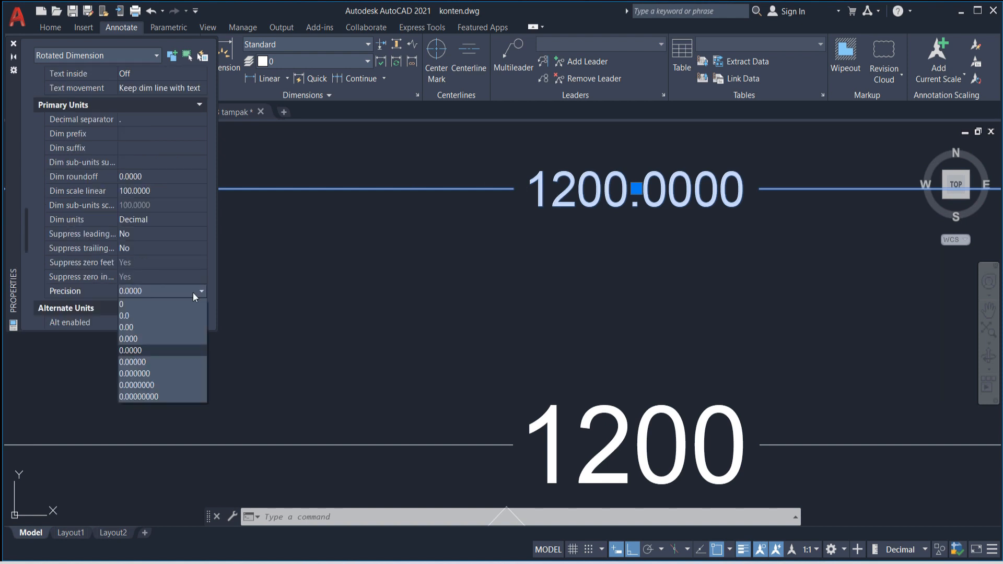
left_click(153, 304)
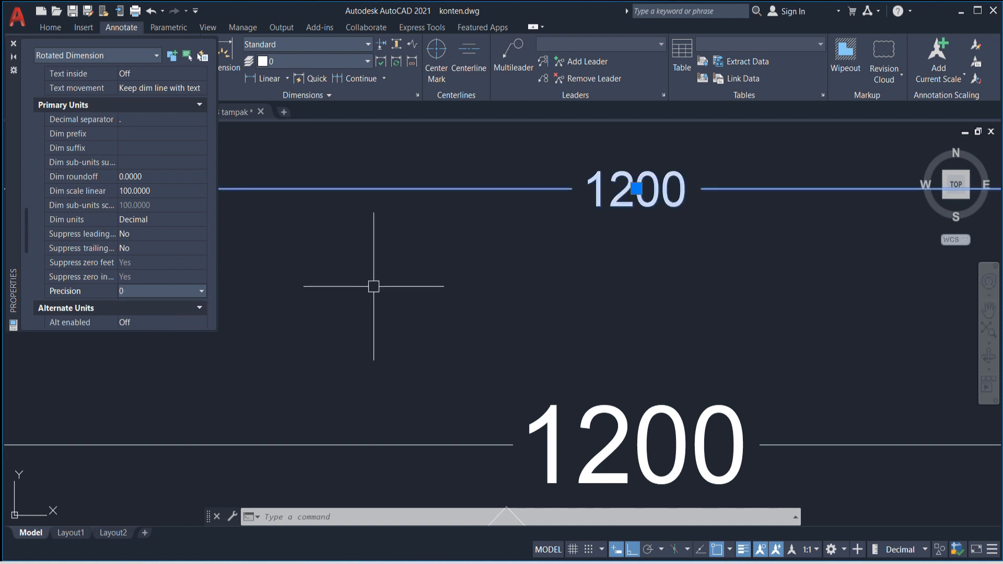
scroll(439, 291, "down", 3)
key("Escape")
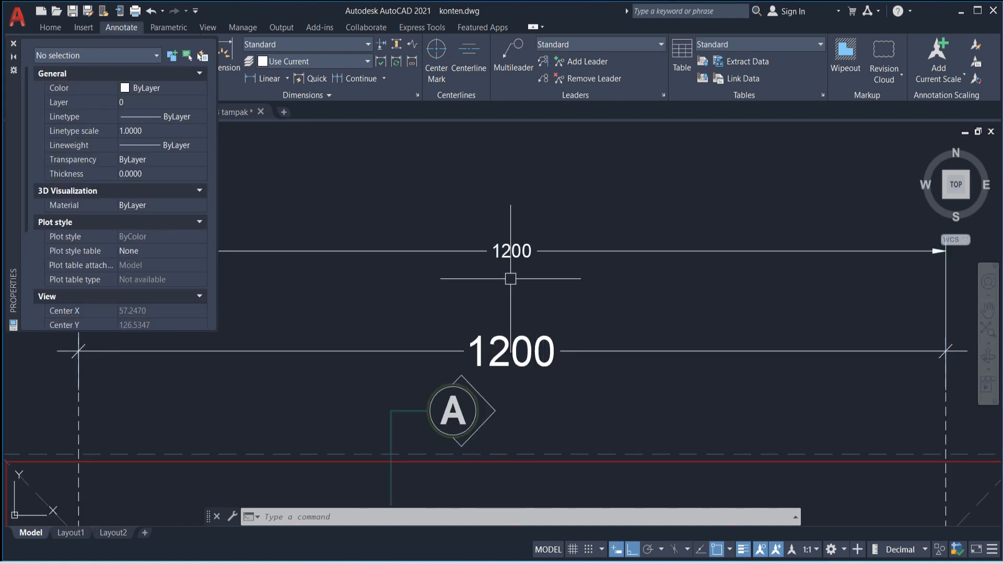
Step: Close the object properties and check which dimension style the 90 overhang dimension below the TYPE KUDA-KUDA K.1 truss uses
scroll(510, 279, "down", 5)
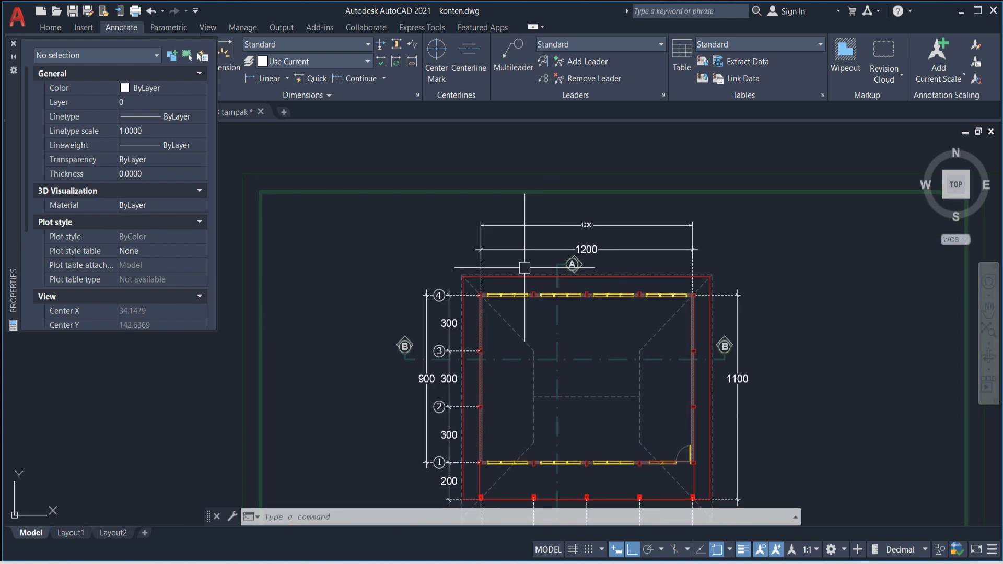
middle_click_drag(535, 246, 413, 184)
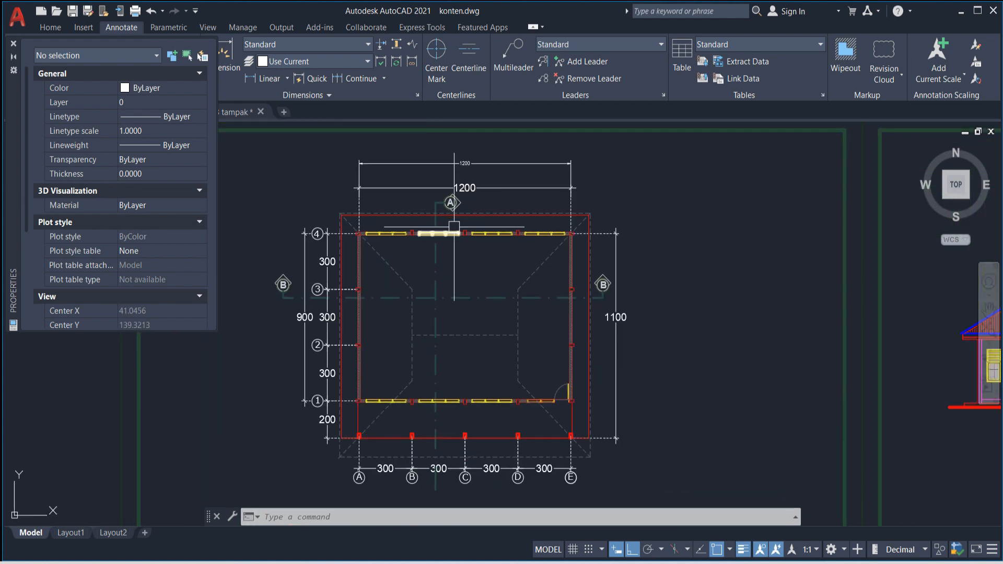
scroll(463, 193, "down", 3)
scroll(463, 193, "down", 2)
middle_click_drag(470, 210, 424, 170)
scroll(281, 127, "up", 4)
key("ctrl+1")
scroll(637, 278, "up", 6)
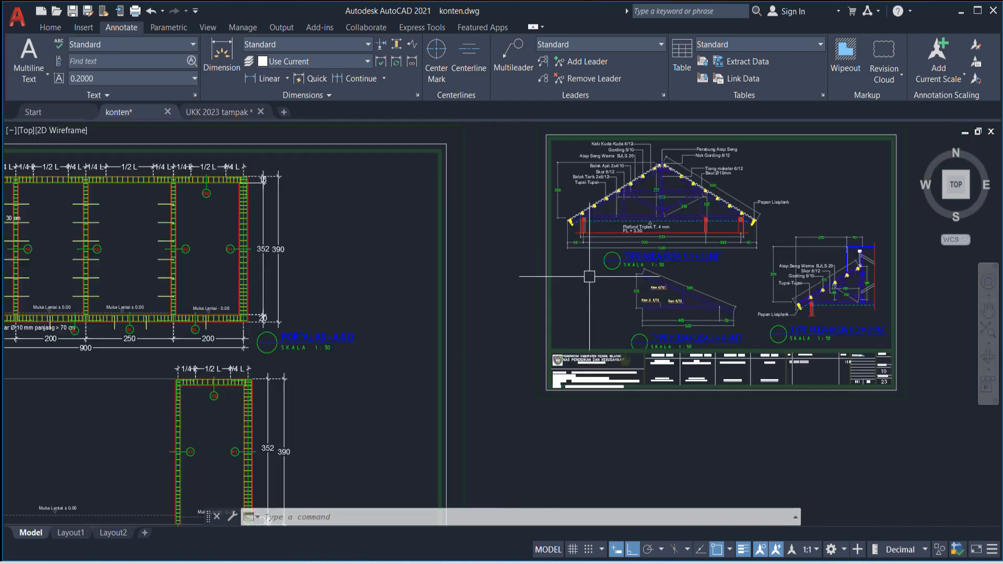
middle_click_drag(636, 278, 526, 425)
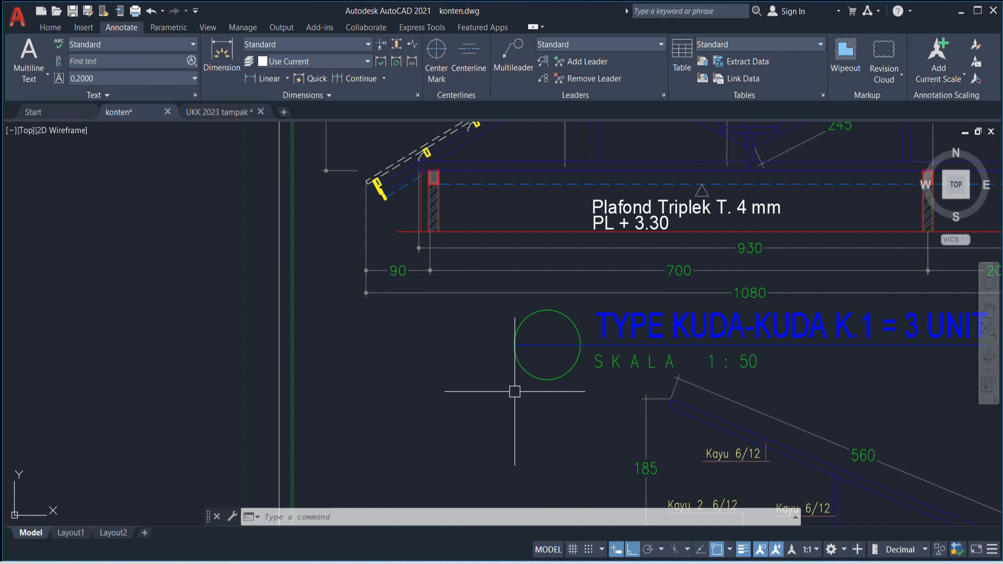
middle_click_drag(472, 379, 462, 283)
middle_click_drag(440, 236, 434, 351)
left_click(388, 290)
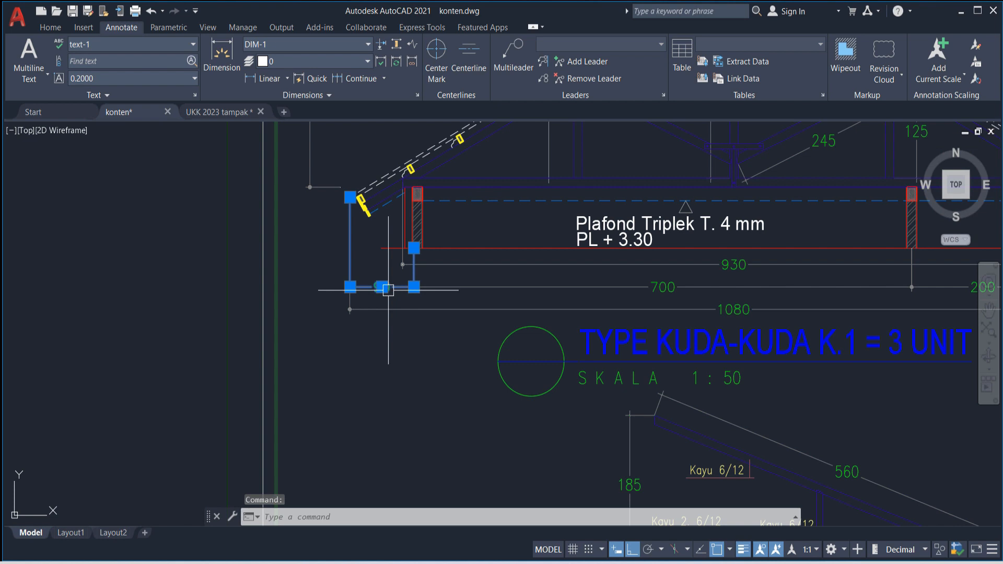
key("Escape")
Step: Check which dimension style the 1/2L dimension above the first beam span of the beam plan uses
scroll(582, 313, "down", 4)
mouse_move(348, 317)
middle_mouse_down()
mouse_move(395, 323)
mouse_move(727, 202)
middle_mouse_up()
scroll(587, 347, "up", 2)
scroll(385, 231, "up", 2)
scroll(284, 238, "up", 2)
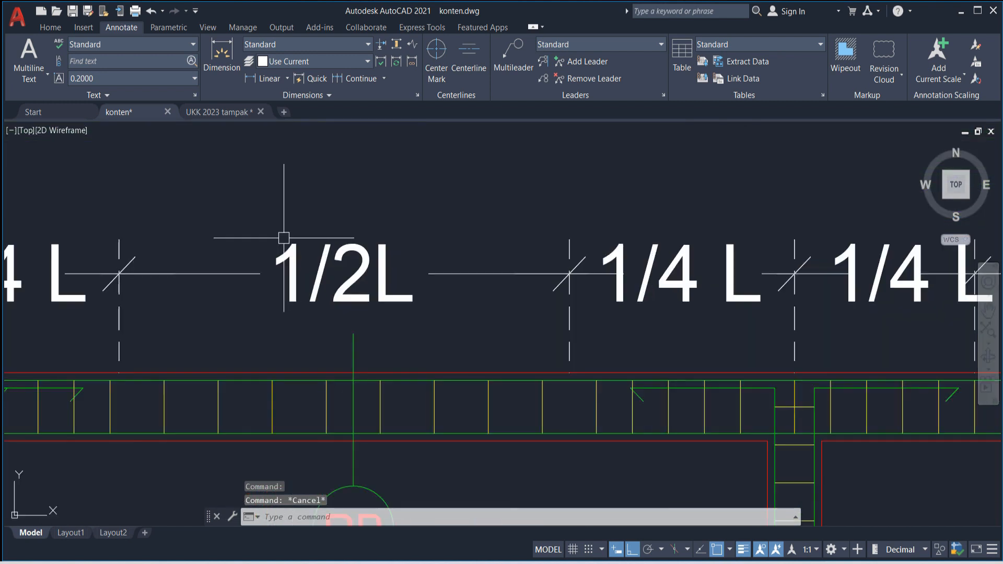
middle_click_drag(284, 238, 396, 290)
left_click(398, 310)
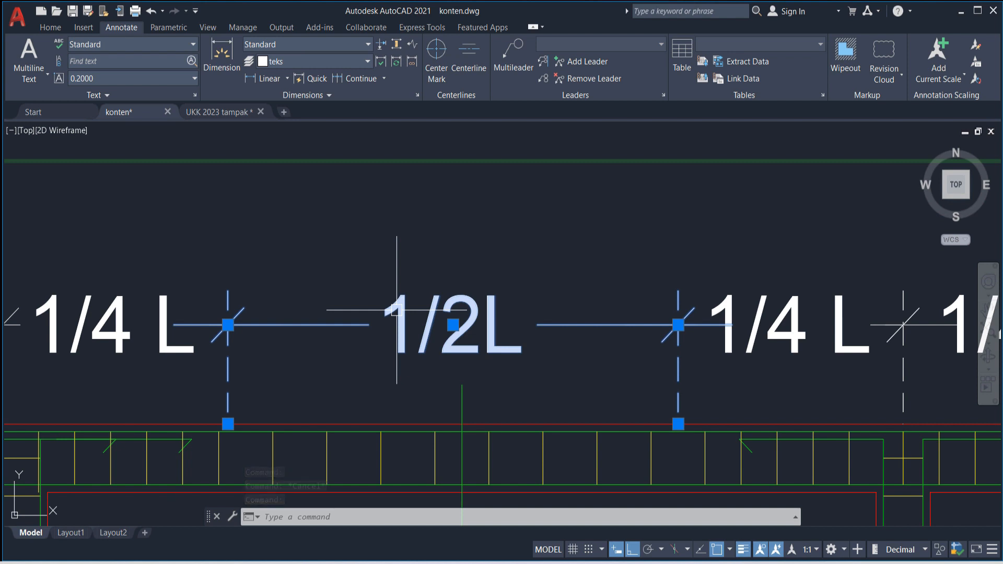
Step: Override the text of the selected 1/2L dimension with B in its object properties
scroll(397, 310, "down", 2)
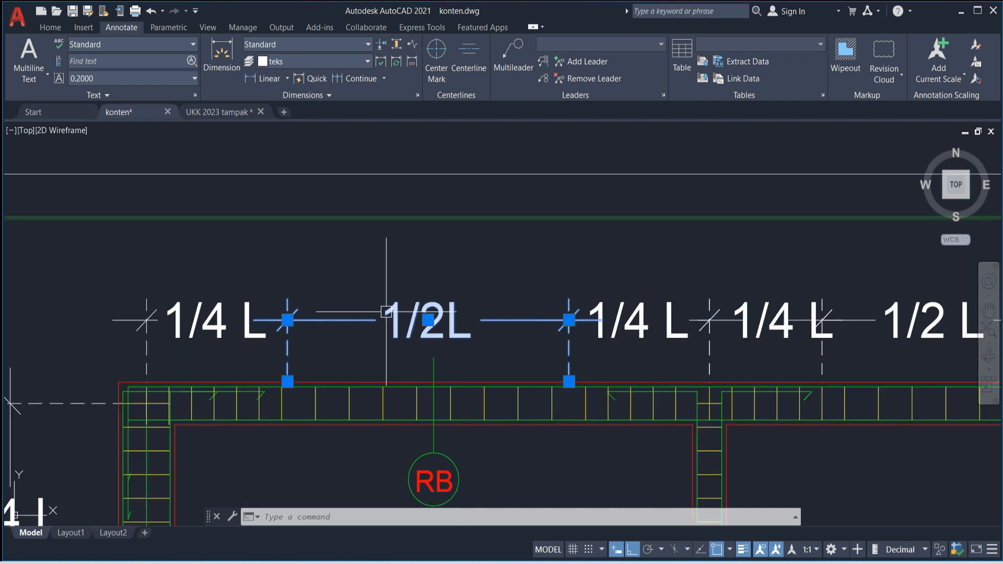
type("PR")
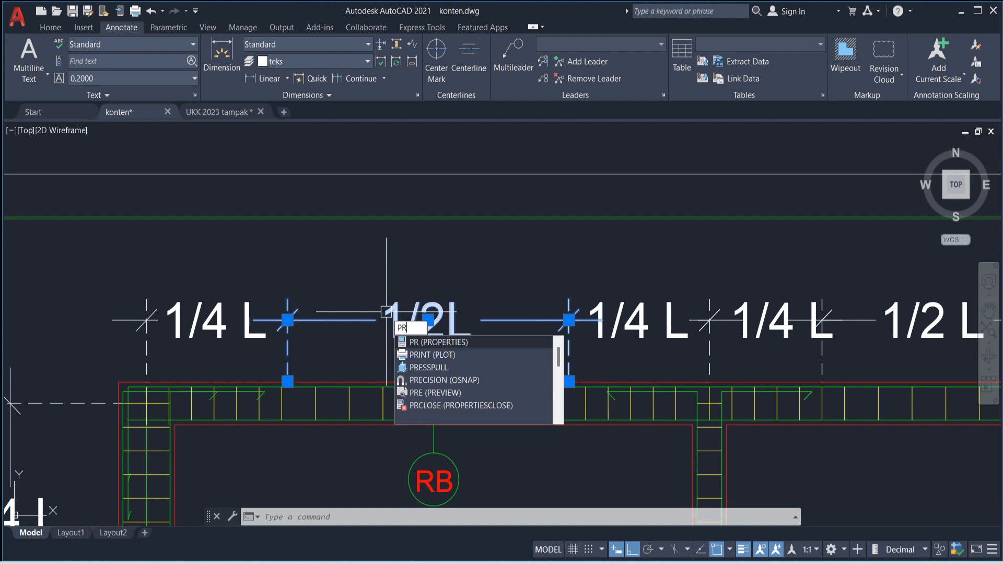
key("Return")
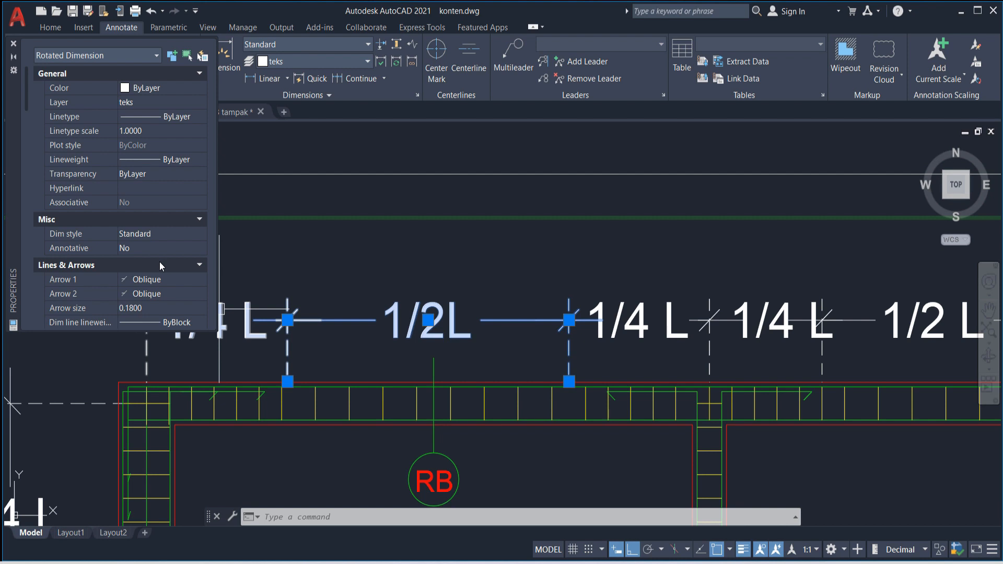
scroll(146, 233, "down", 10)
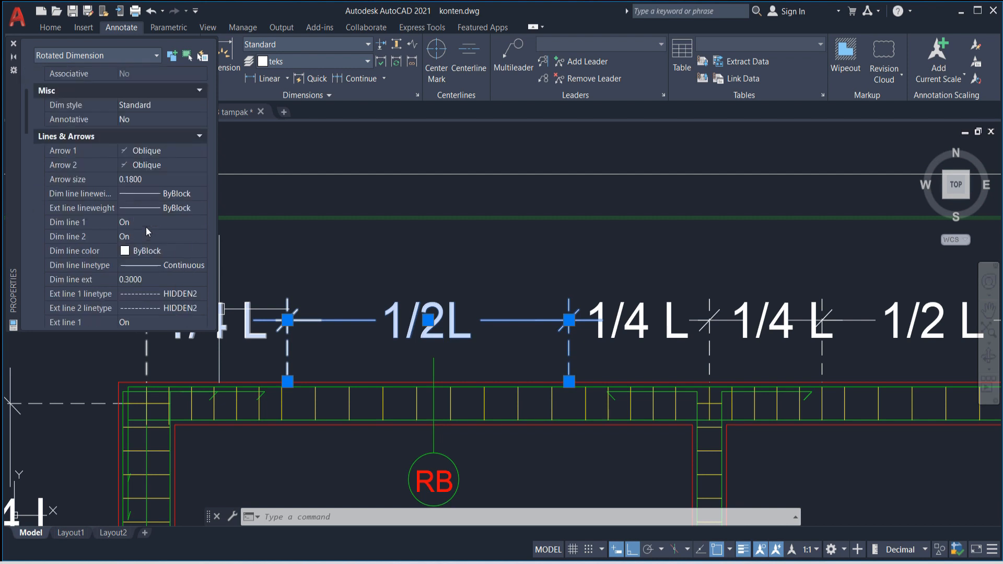
scroll(146, 234, "down", 5)
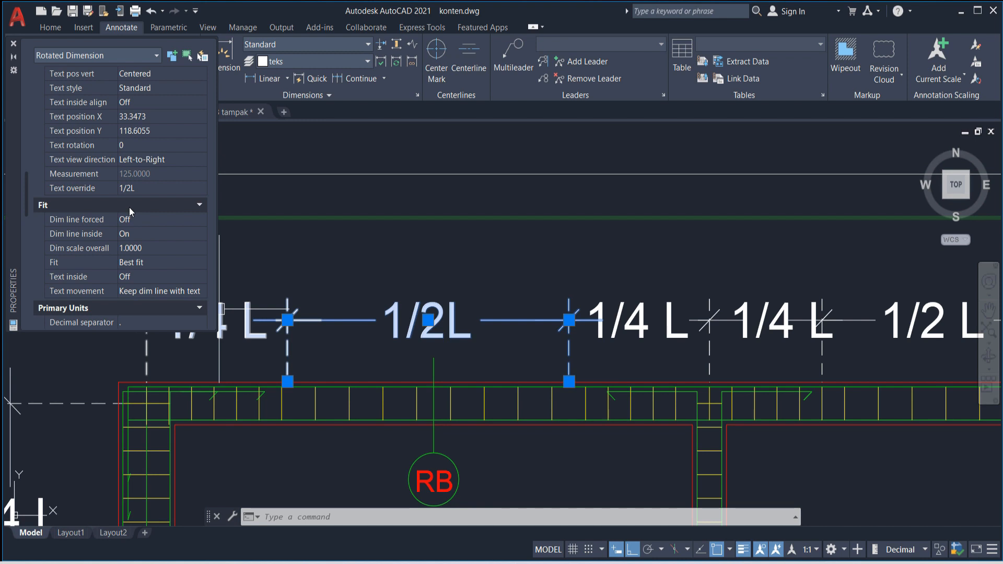
left_click(138, 189)
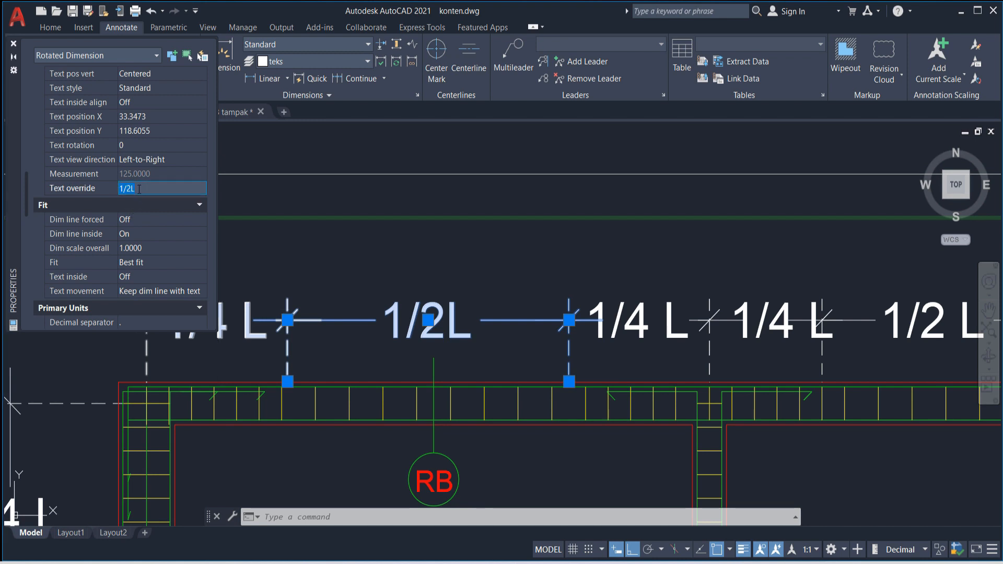
key("BackSpace")
type("b")
key("BackSpace")
type("B")
key("Return")
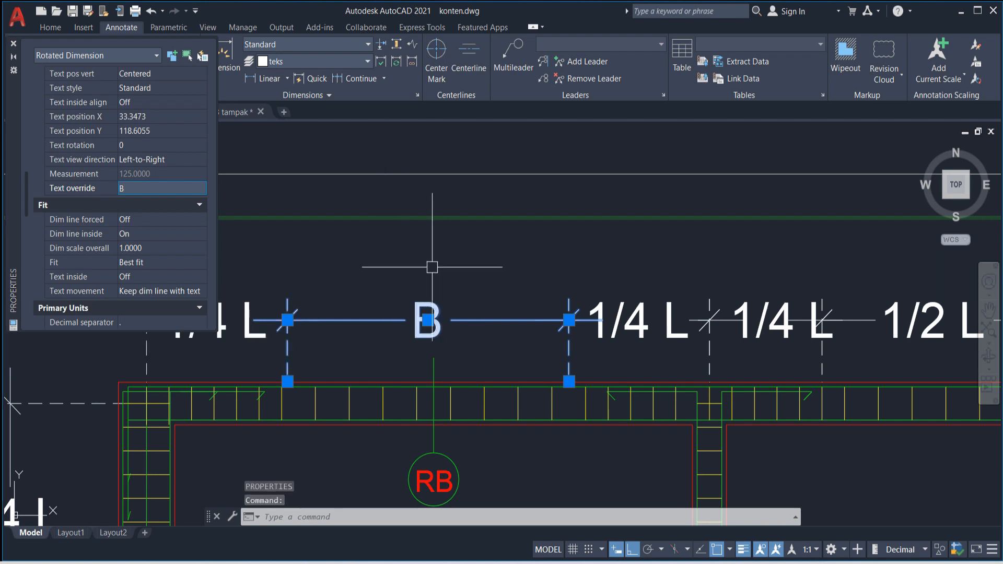
Step: Inspect the overridden dimension above the RB beam and close the object properties
scroll(418, 318, "up", 2)
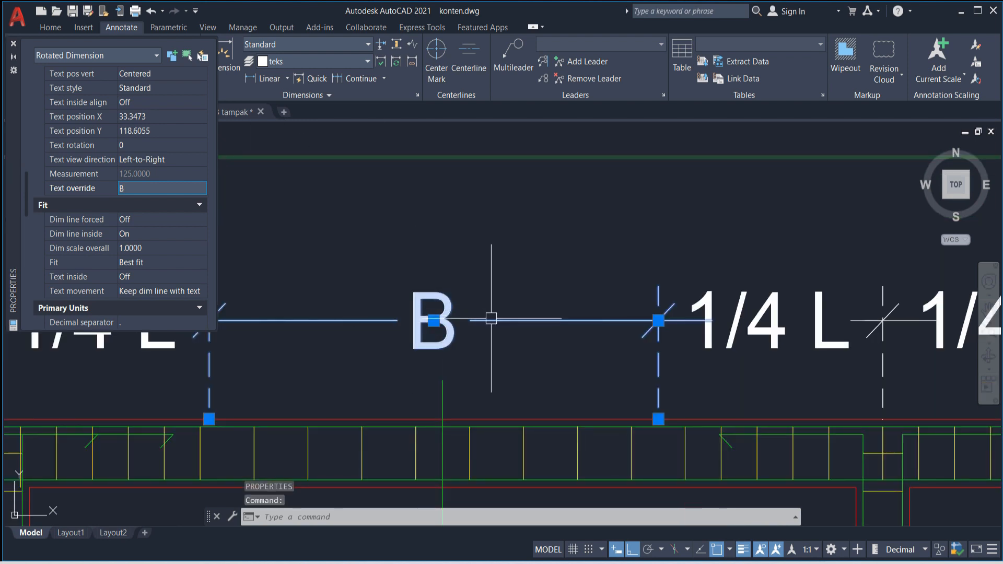
scroll(439, 340, "down", 4)
scroll(425, 346, "up", 2)
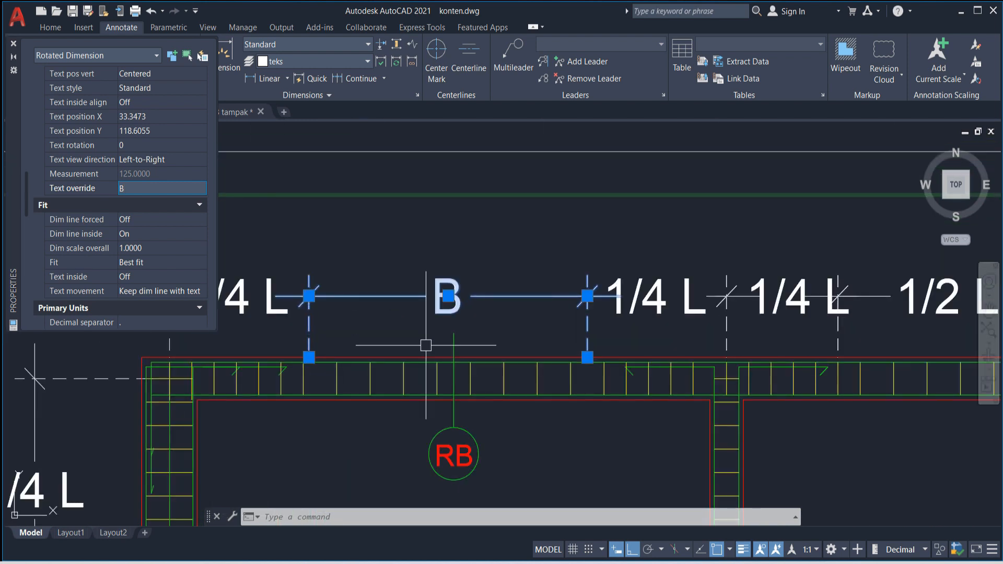
scroll(425, 346, "down", 4)
key("ctrl+1")
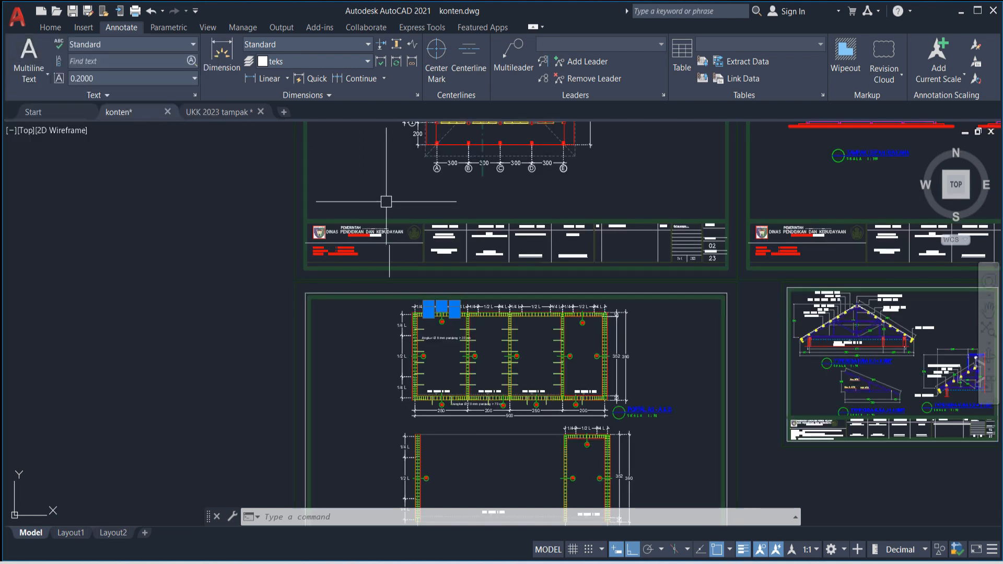
Step: Switch to the UKK 2023 tampak drawing and check which dimension styles it offers
scroll(483, 259, "down", 4)
middle_click_drag(604, 291, 370, 292)
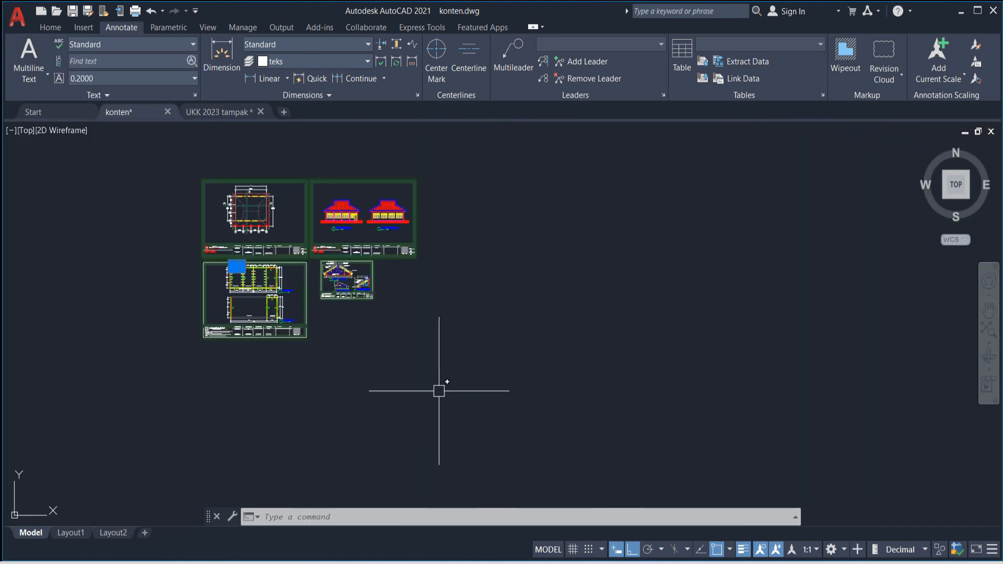
mouse_move(609, 563)
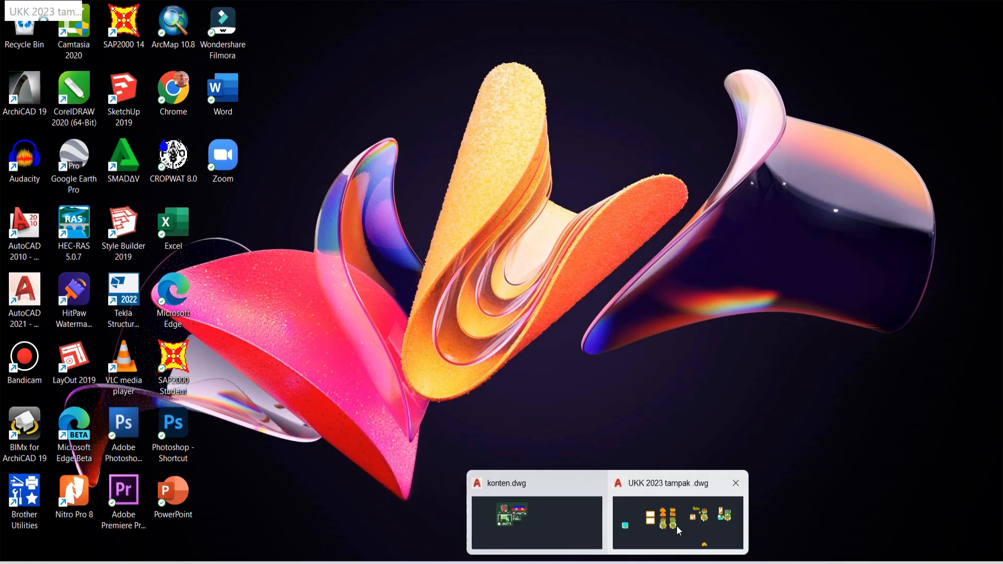
left_click(676, 526)
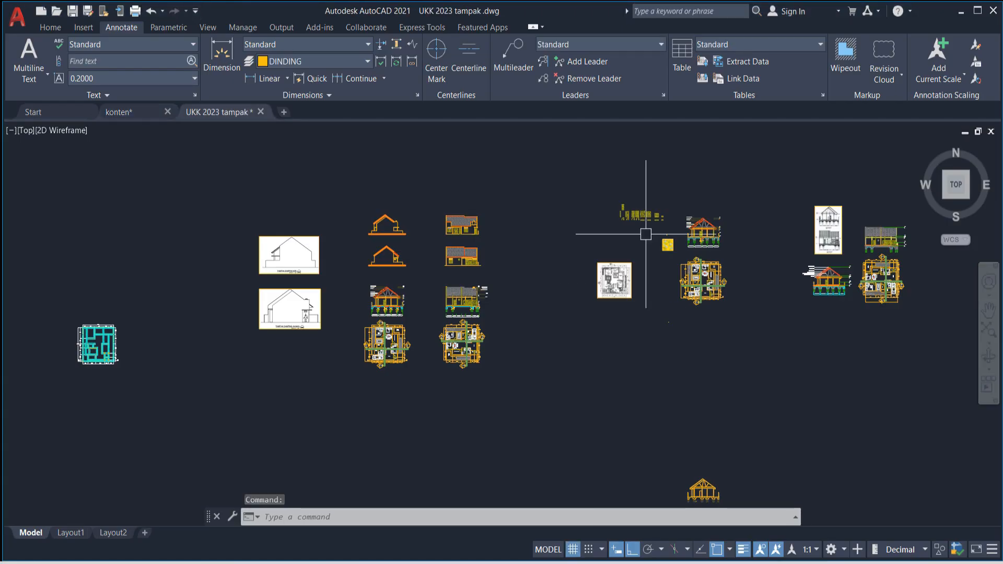
scroll(654, 188, "up", 5)
scroll(620, 277, "down", 4)
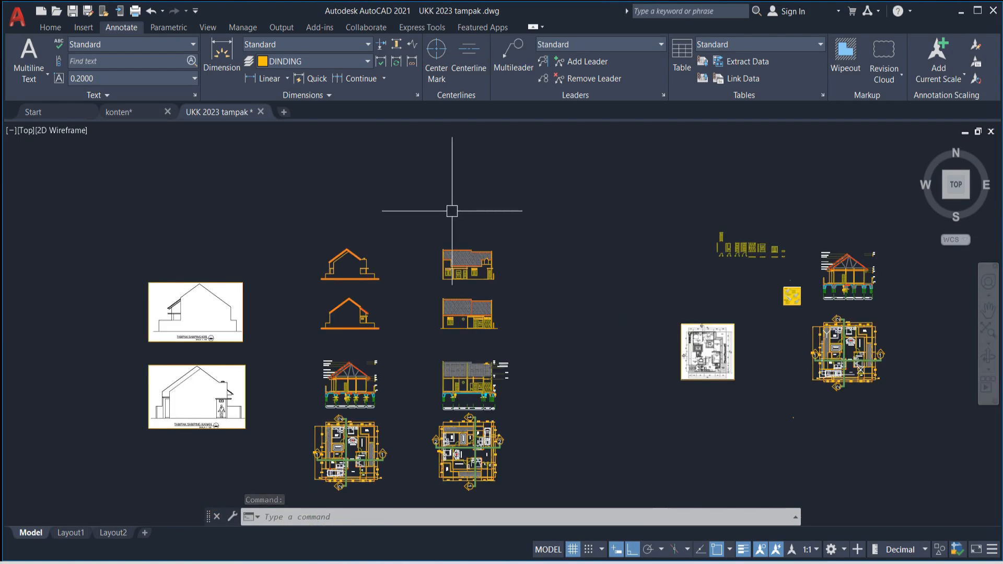
left_click(349, 46)
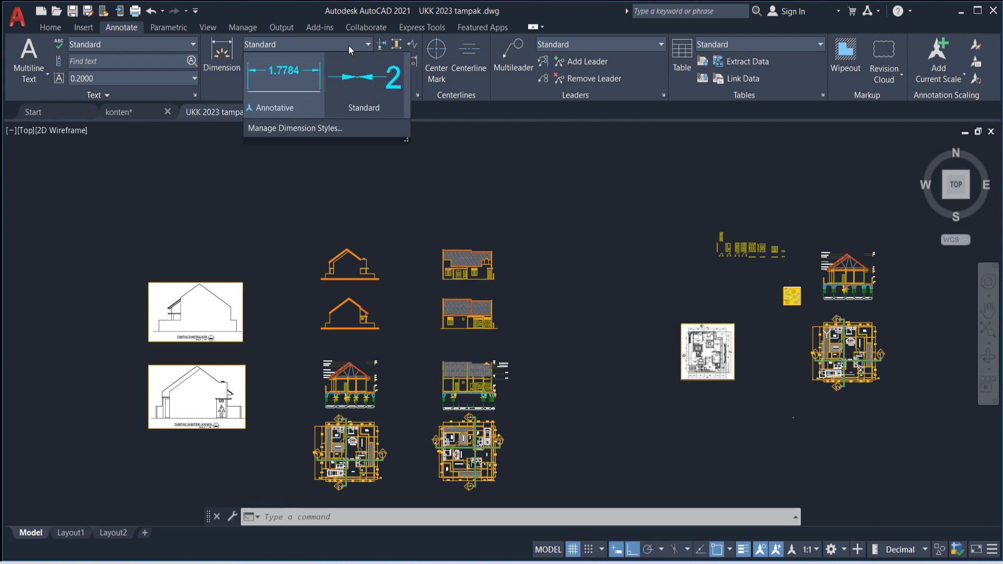
left_click(470, 259)
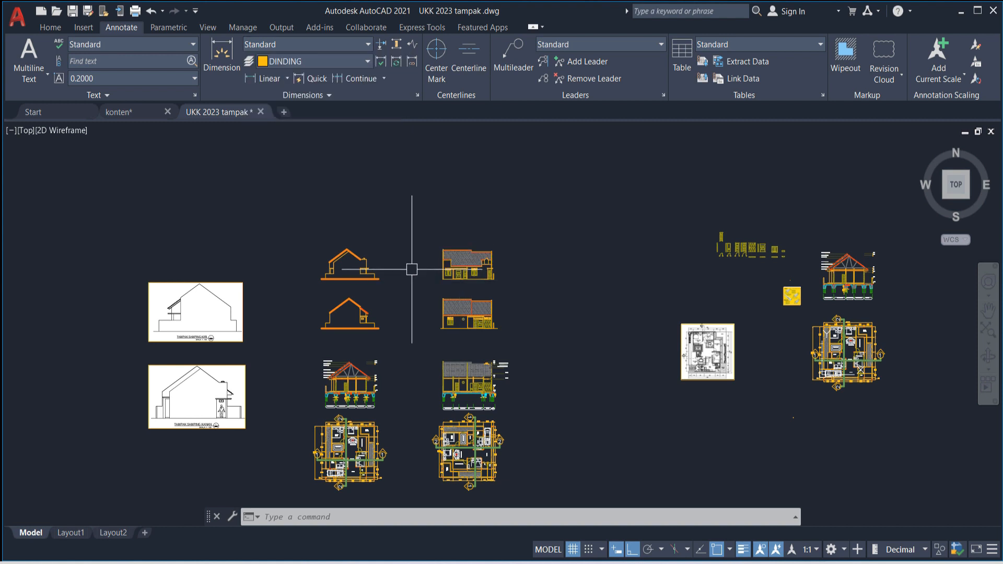
Step: Examine the elevations, sections and floor plans, and check the style of the 400 dimension beside the K.TIDUR UTAMA room
middle_click_drag(410, 268, 303, 206)
middle_click_drag(259, 245, 385, 224)
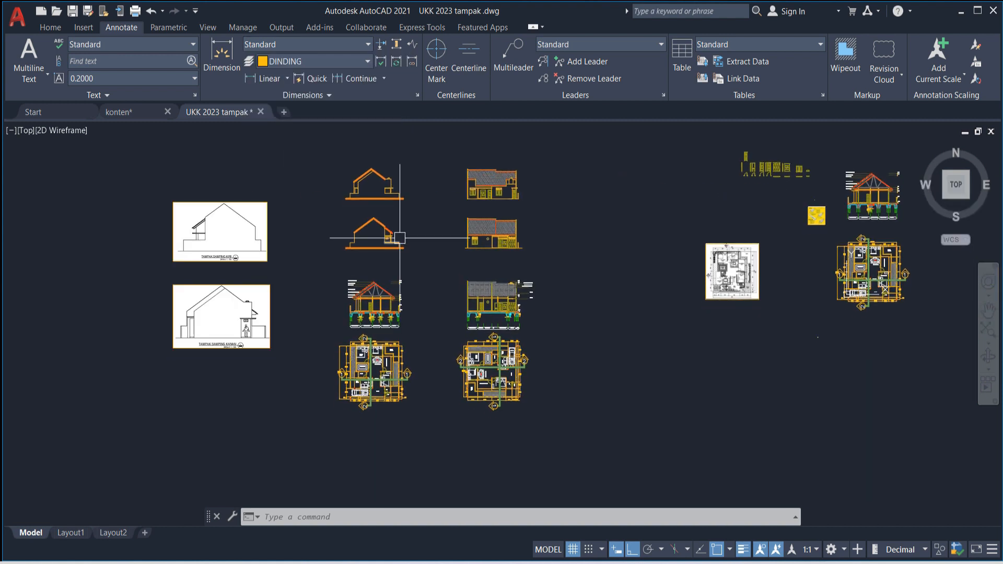
scroll(305, 127, "up", 4)
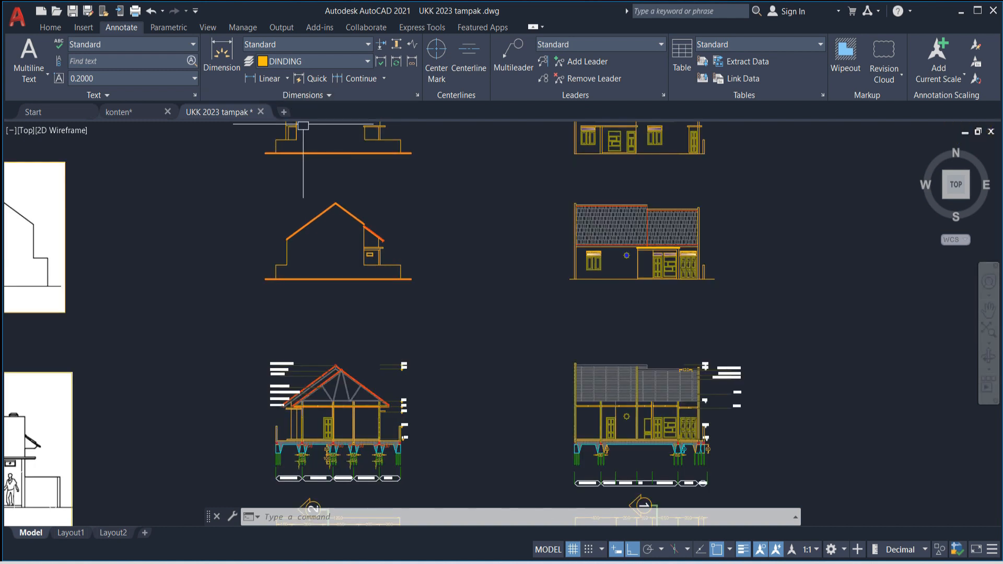
scroll(493, 287, "down", 5)
scroll(466, 337, "up", 7)
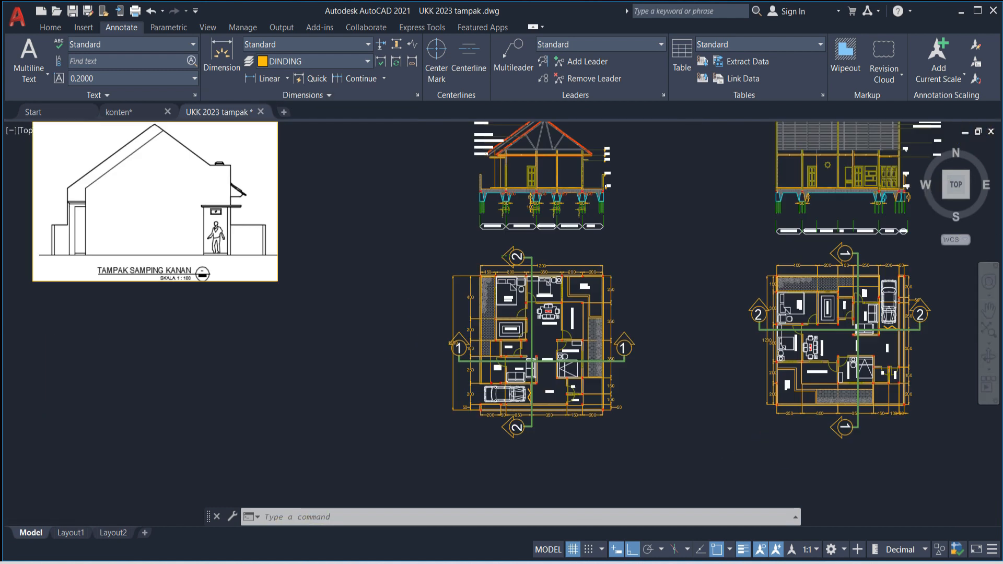
middle_click_drag(466, 337, 324, 294)
left_click(387, 248)
mouse_move(387, 248)
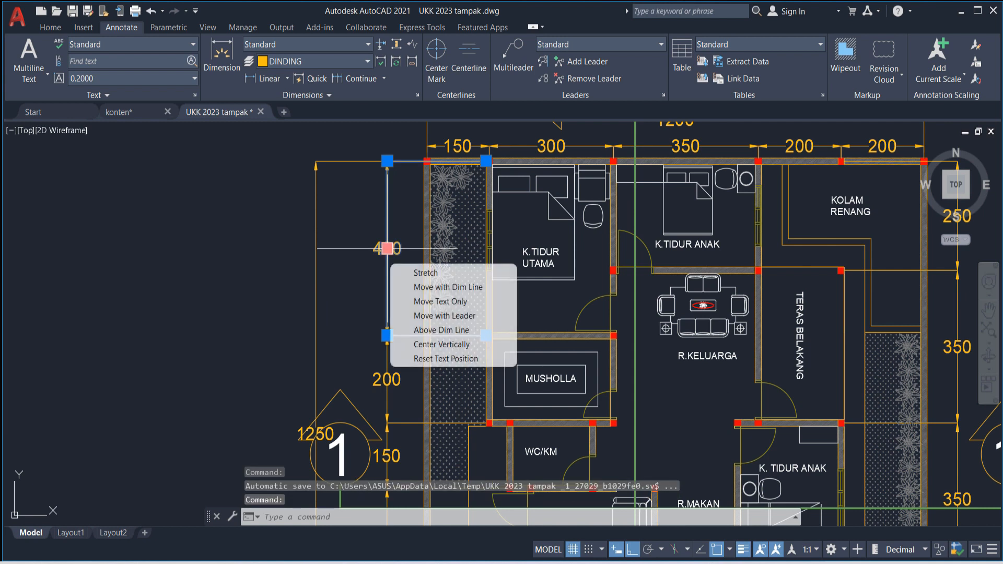
key("Escape")
scroll(365, 355, "down", 5)
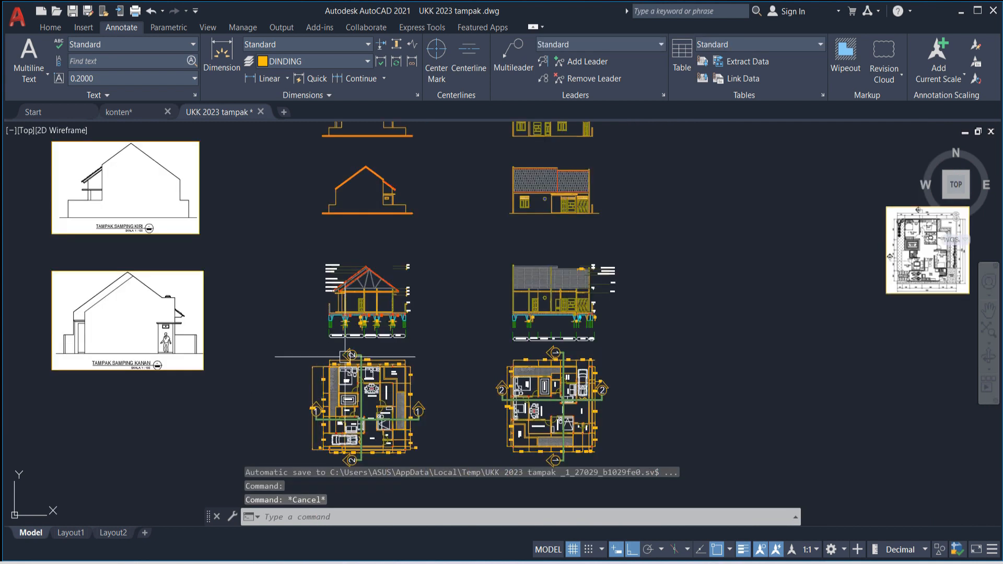
middle_click_drag(399, 167, 399, 313)
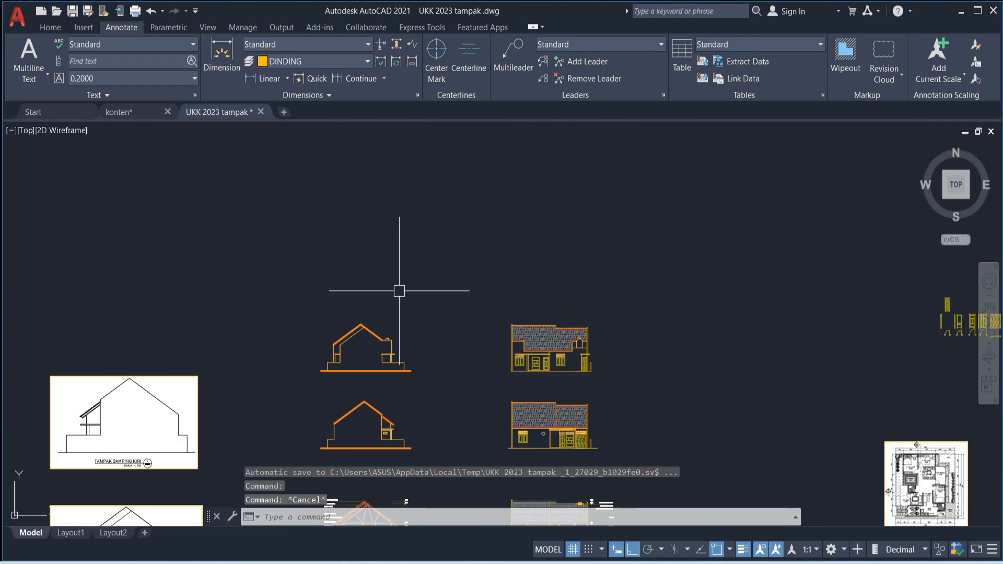
Step: Open the Standard dimension style for modification and review its dimension line lineweight and extension line linetype options
type("D")
key("Return")
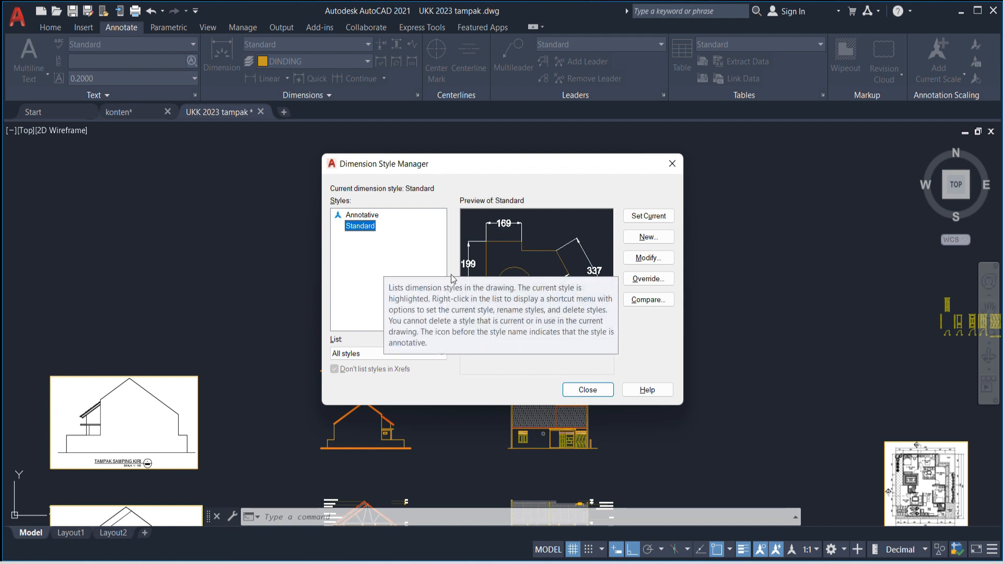
left_click(655, 264)
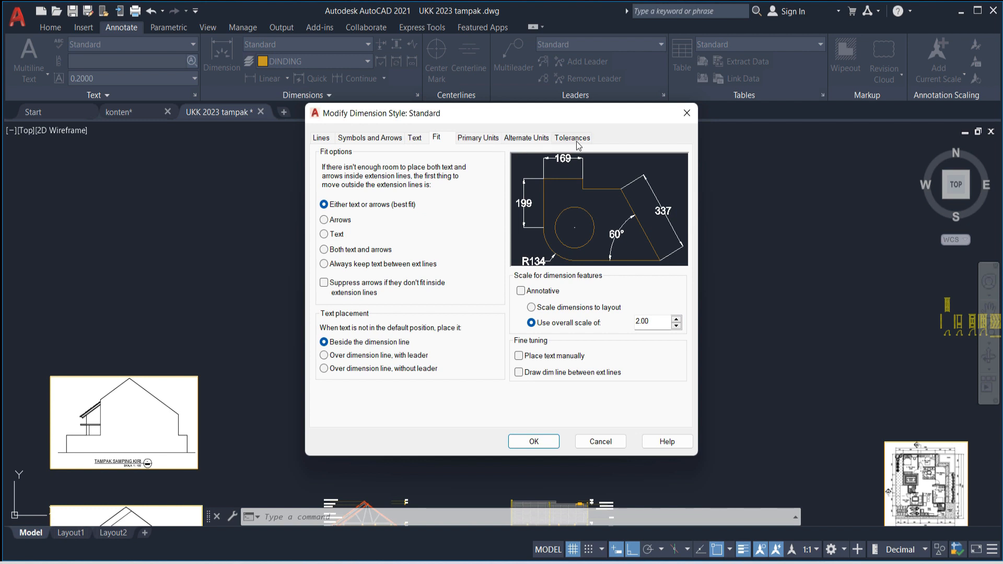
left_click(322, 142)
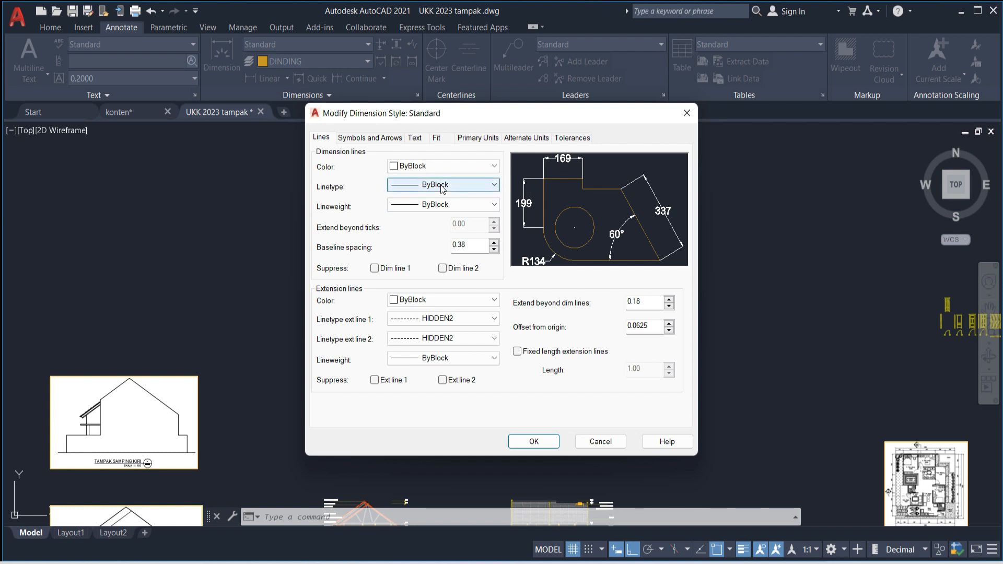
left_click(477, 208)
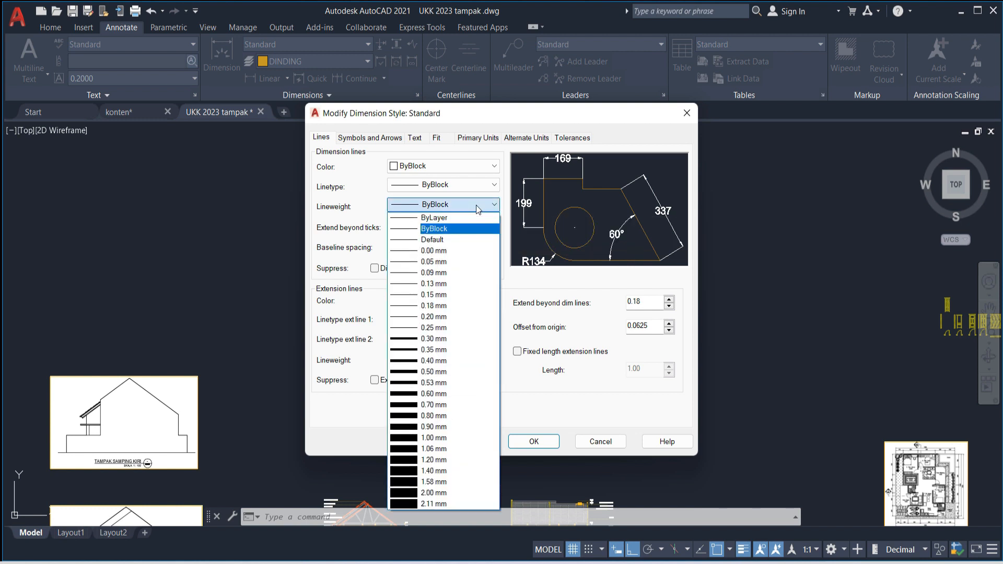
left_click(475, 205)
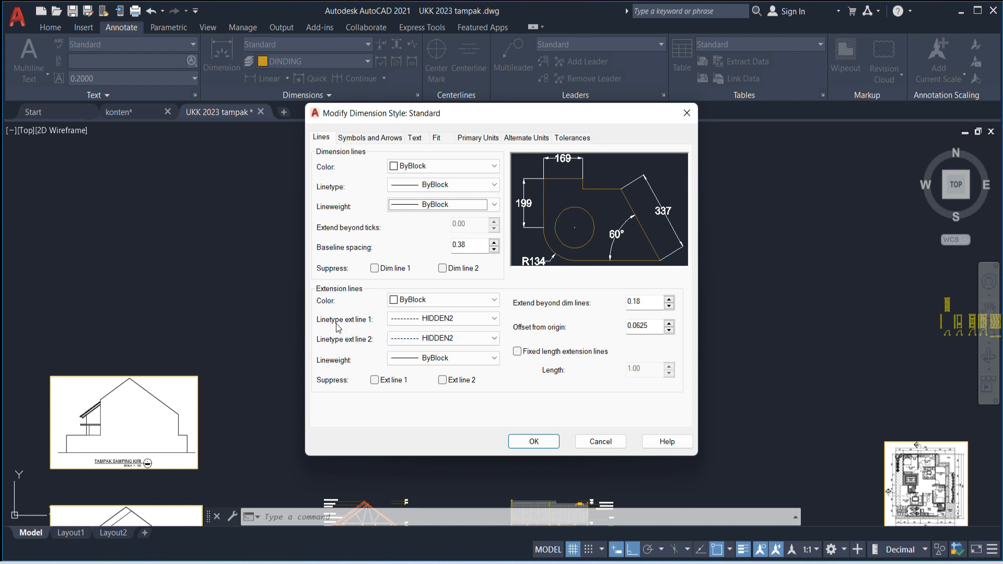
left_click(454, 325)
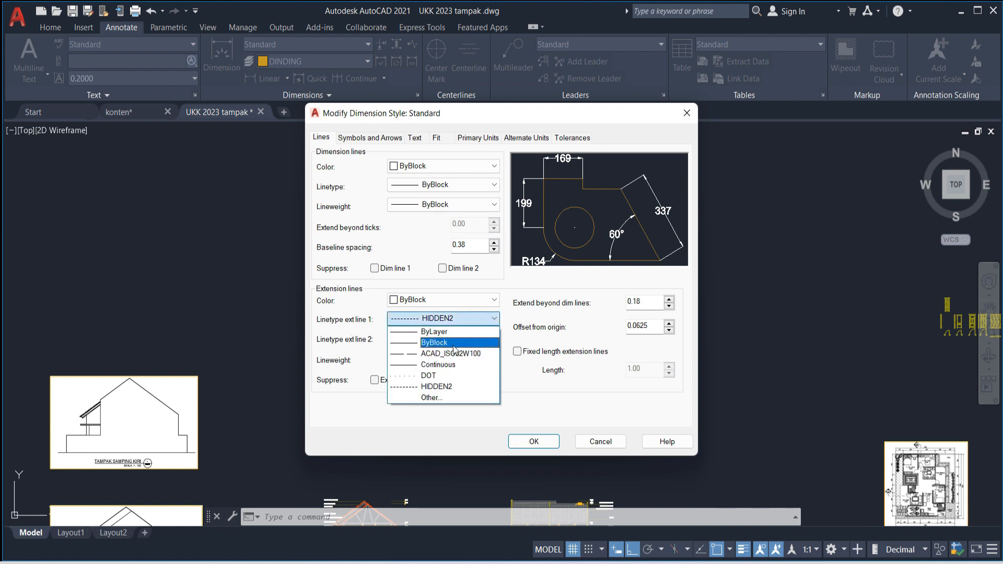
left_click(455, 303)
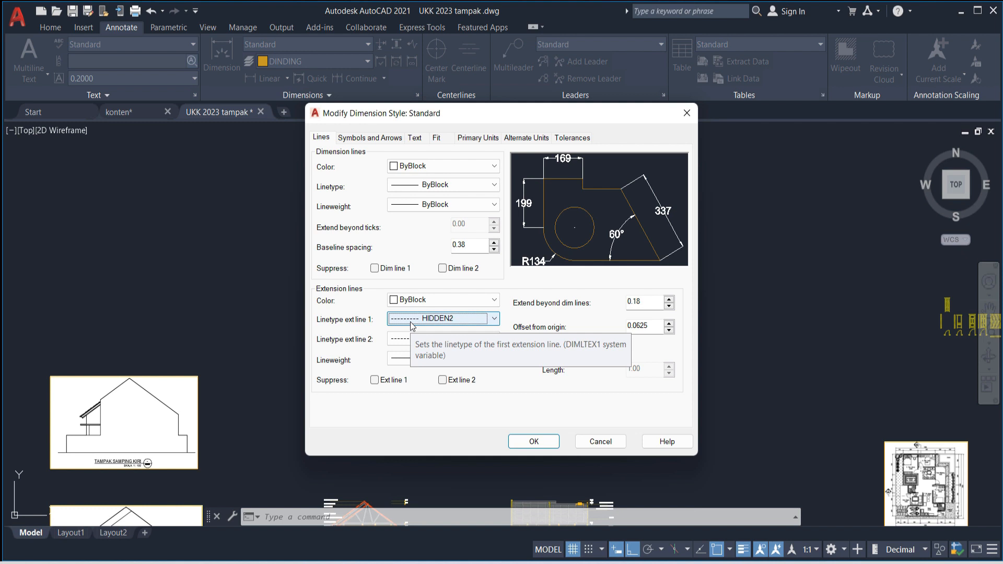
Step: Set the Standard style's first and second arrowheads to Dot and bring up its text settings
left_click(368, 138)
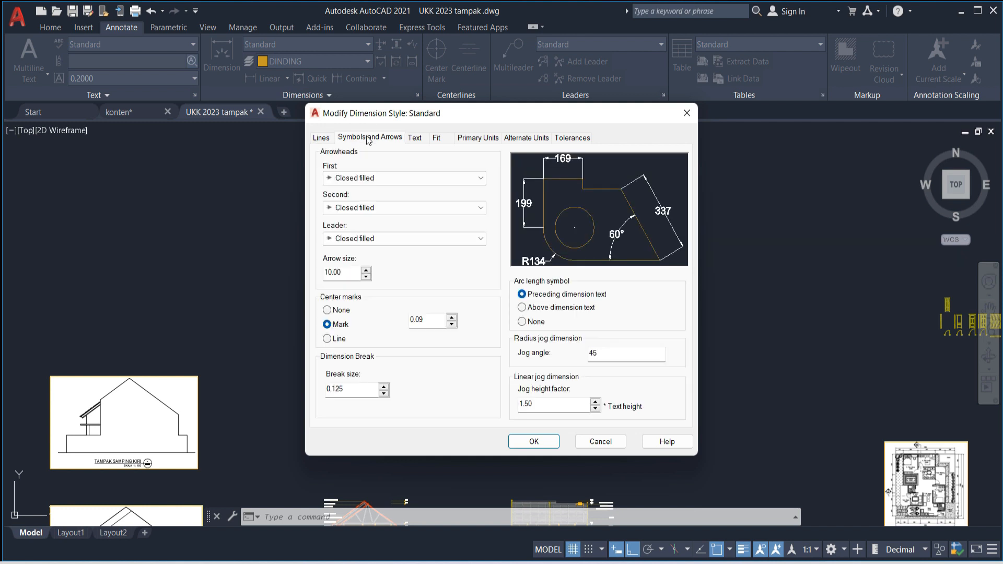
left_click(381, 178)
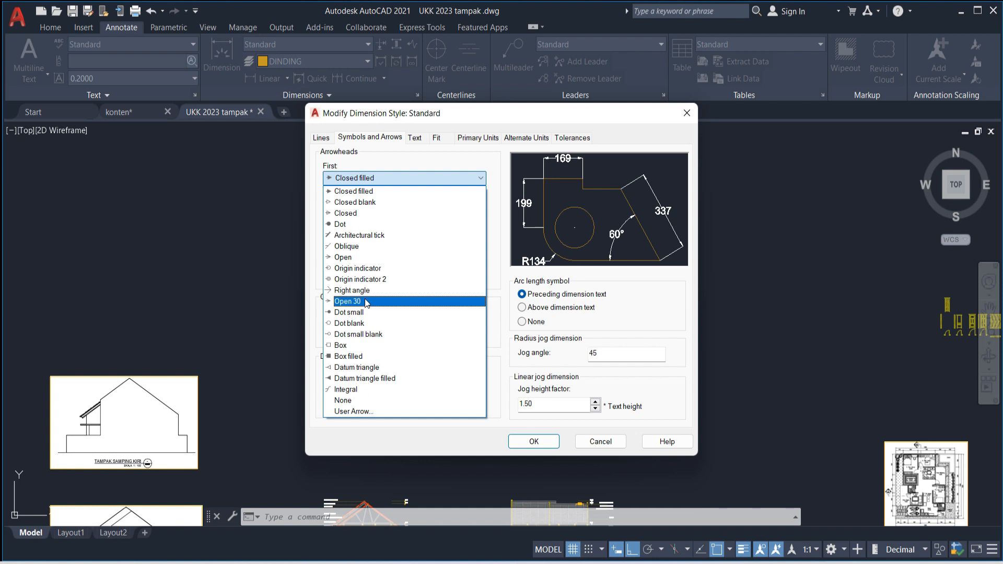
left_click(361, 226)
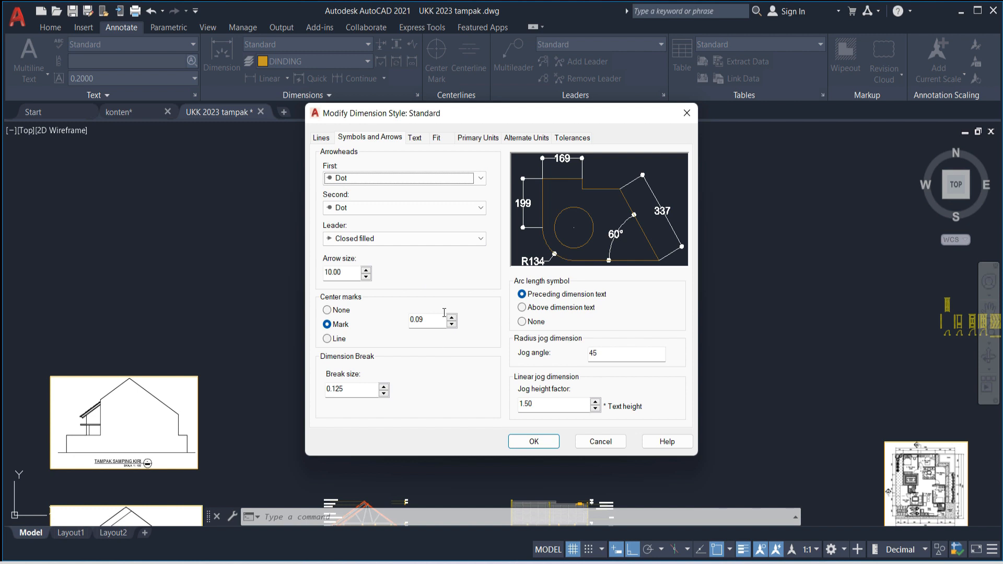
left_click(415, 138)
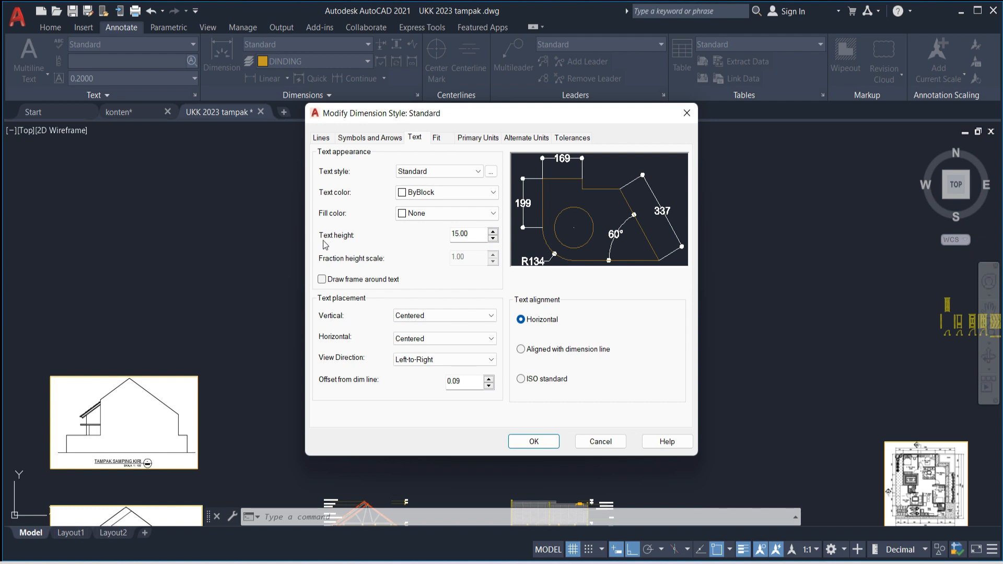
Step: Set the Standard dimension style's overall scale to 5 and close the style manager
double_click(475, 237)
left_click(438, 139)
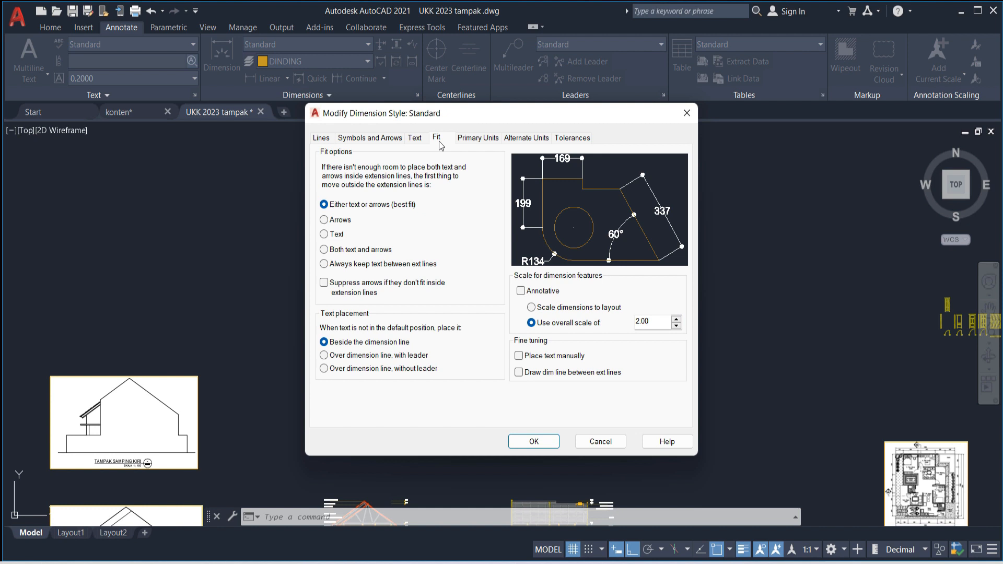
double_click(632, 326)
left_click(606, 259)
left_click_drag(653, 322, 595, 324)
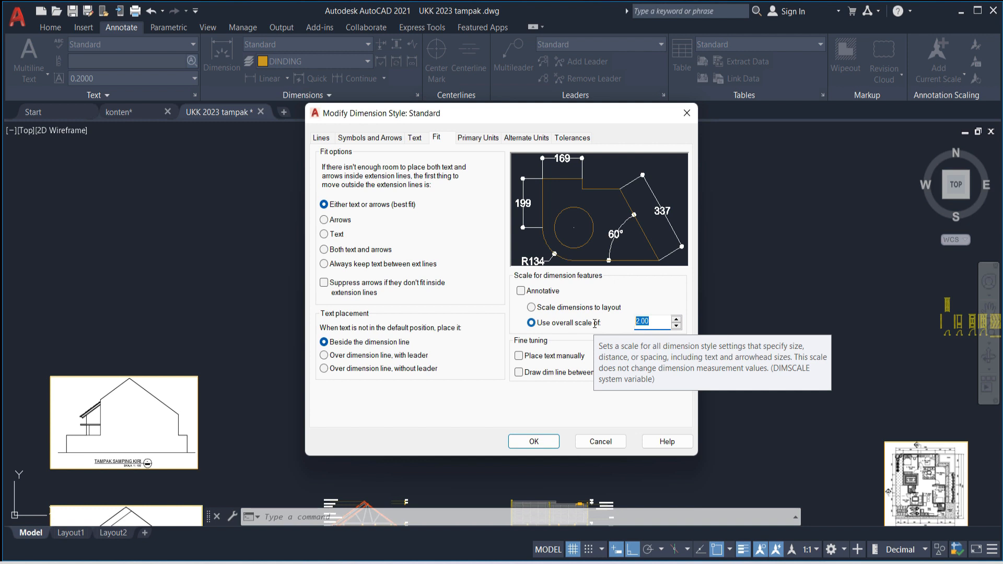
type("5")
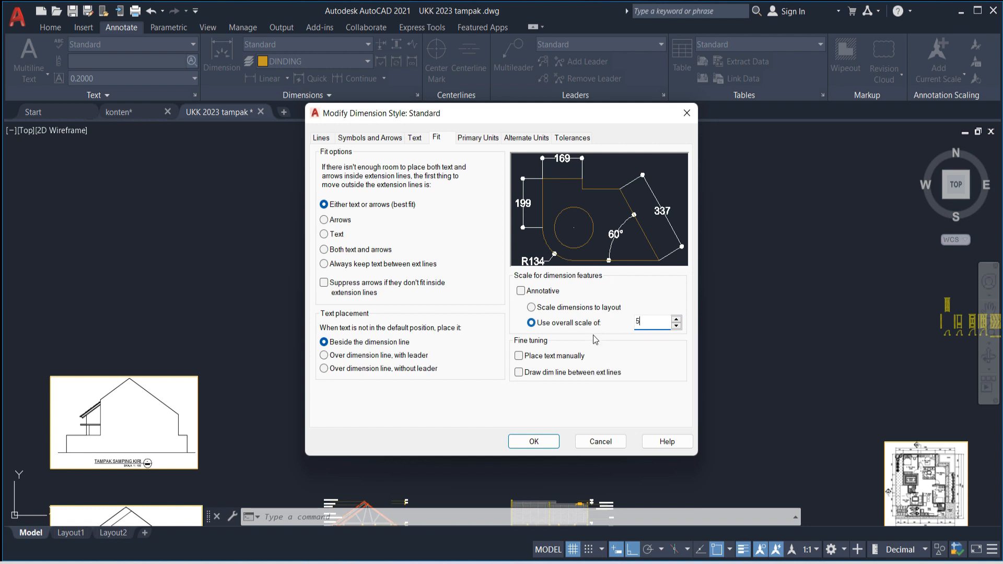
left_click(534, 449)
left_click(587, 390)
Step: Examine the size and overlap of the dimension texts and dots on the floor plans and sections
scroll(470, 386, "down", 3)
scroll(511, 325, "up", 5)
scroll(459, 347, "up", 9)
scroll(141, 366, "down", 2)
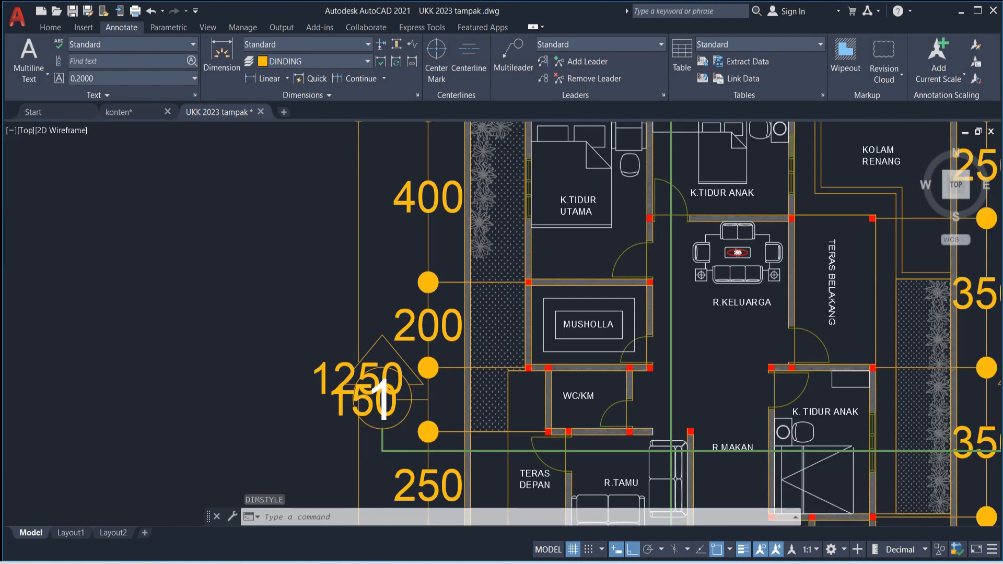
scroll(390, 331, "down", 6)
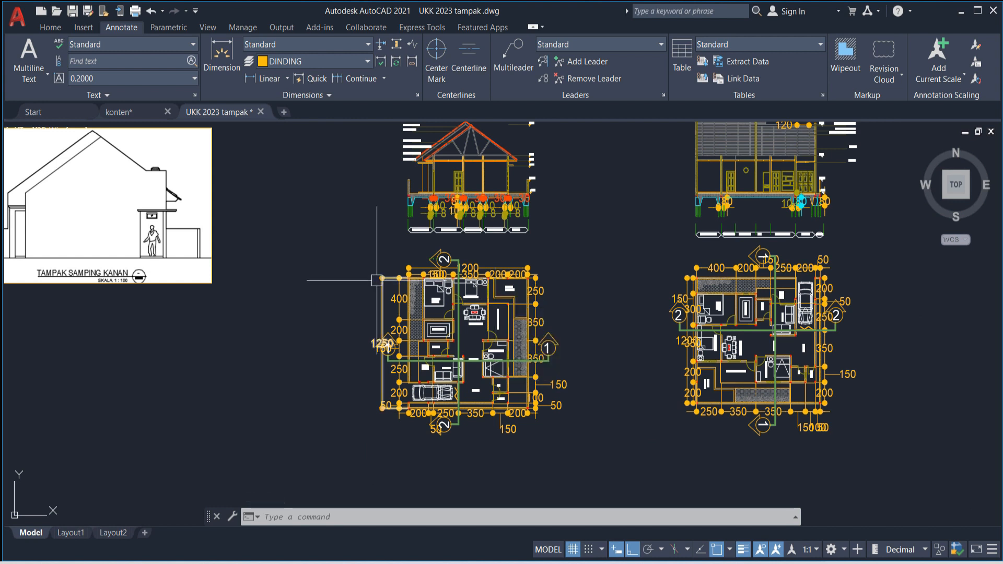
scroll(377, 280, "up", 8)
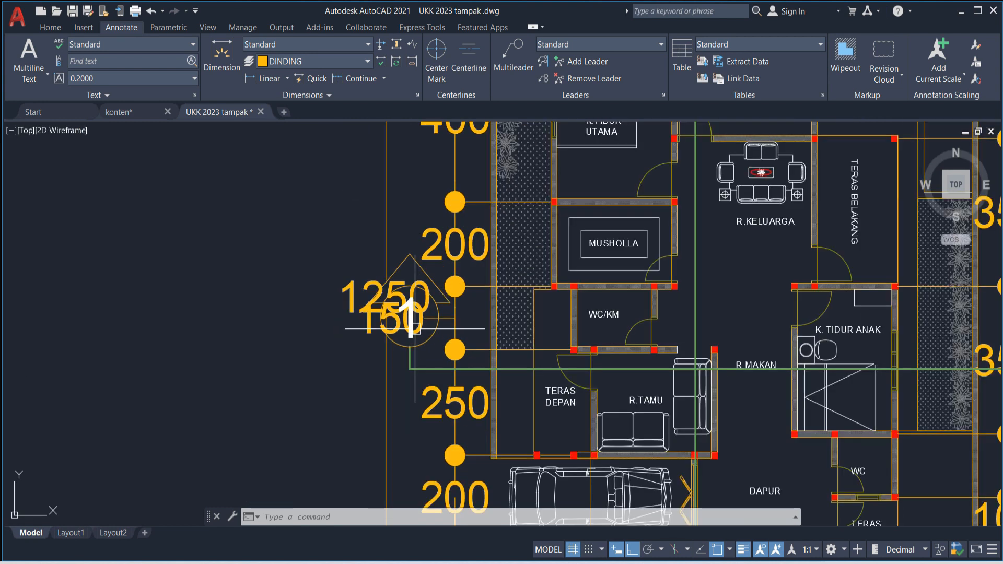
scroll(415, 329, "down", 5)
middle_click_drag(588, 272, 508, 284)
Step: Modify the Standard dimension style again, set its overall scale to 3 and close the style manager
type("D")
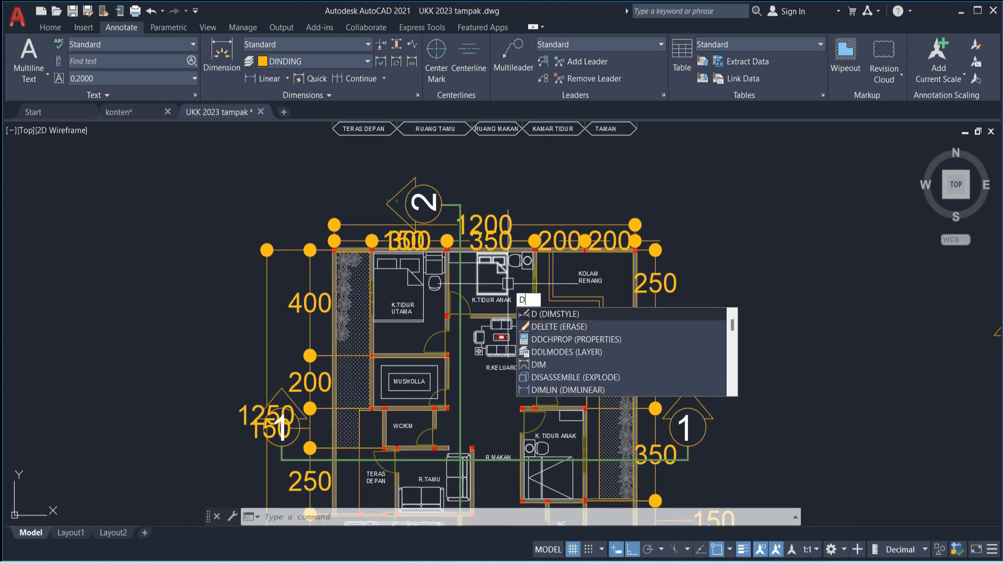
key("Return")
left_click(647, 258)
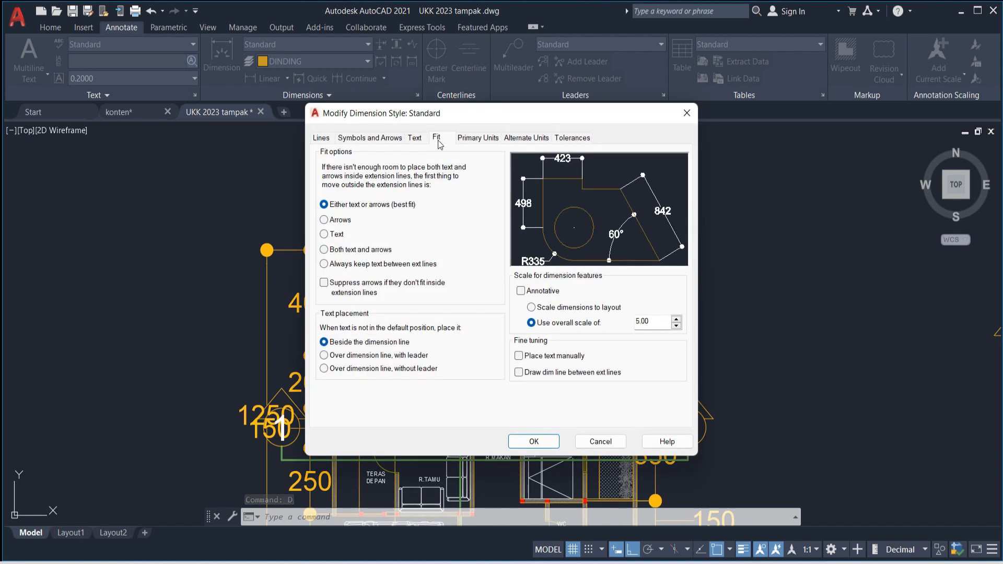
left_click(600, 324)
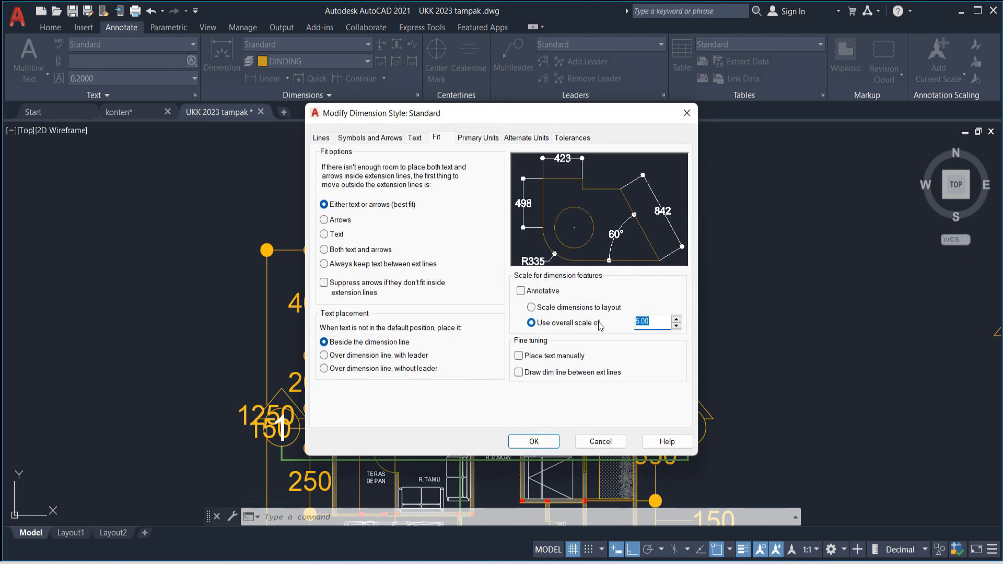
type("3")
key("Return")
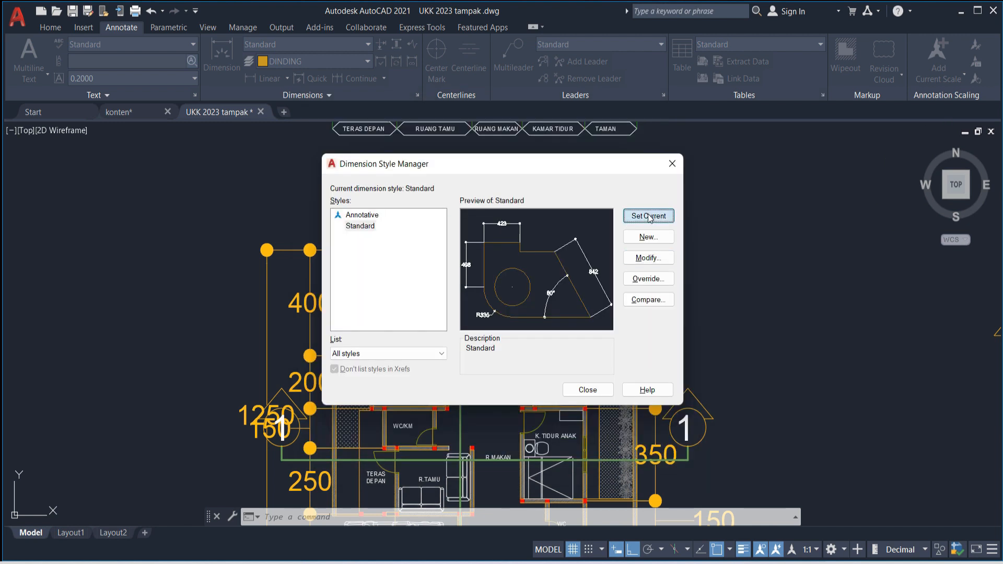
left_click(589, 388)
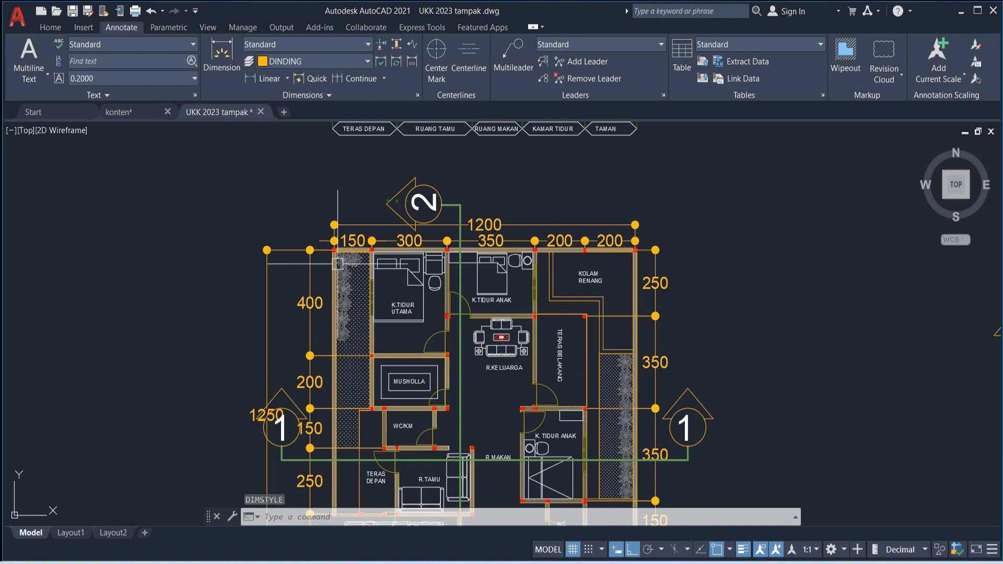
Step: Examine how the dimensions read on both floor plans and the foundation sections, and survey the whole set of drawings
scroll(334, 247, "up", 6)
scroll(372, 233, "down", 6)
middle_click_drag(567, 279, 535, 434)
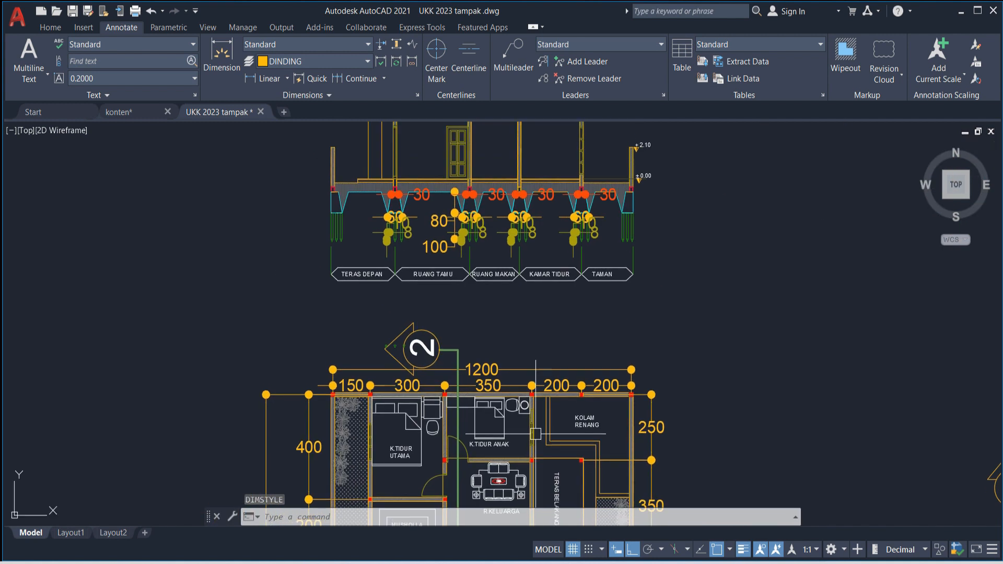
scroll(590, 366, "down", 5)
scroll(705, 369, "up", 5)
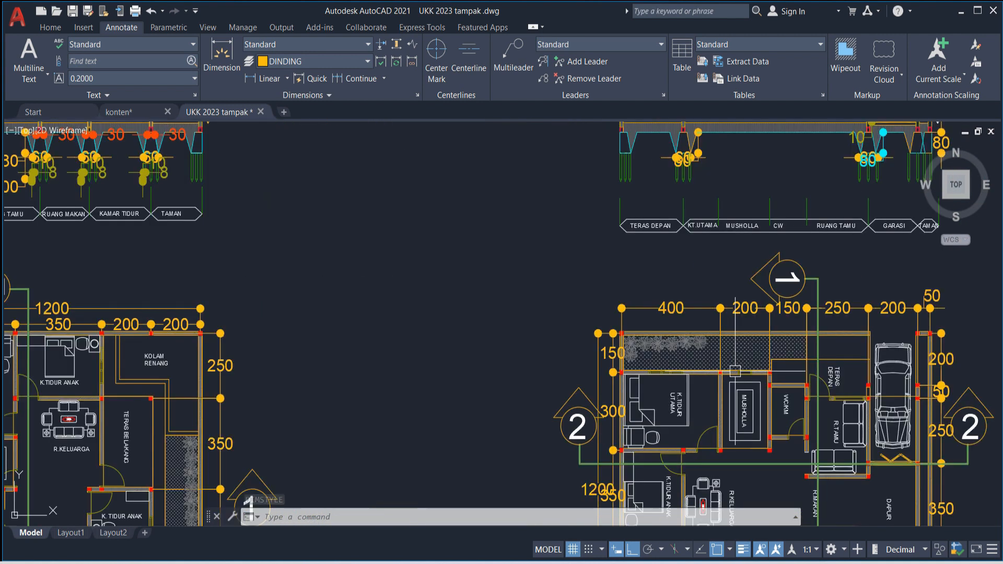
scroll(736, 371, "down", 5)
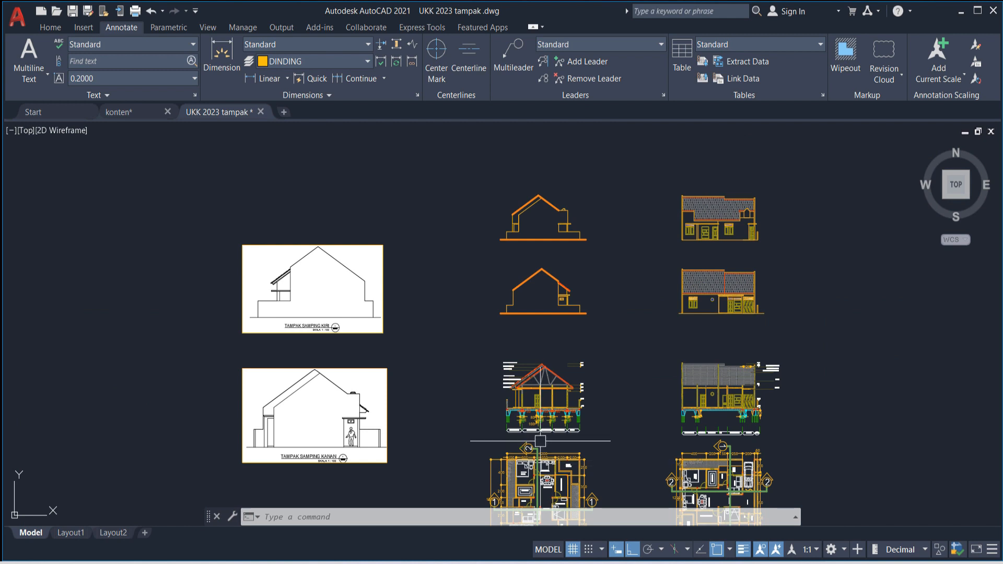
middle_click_drag(616, 466, 483, 263)
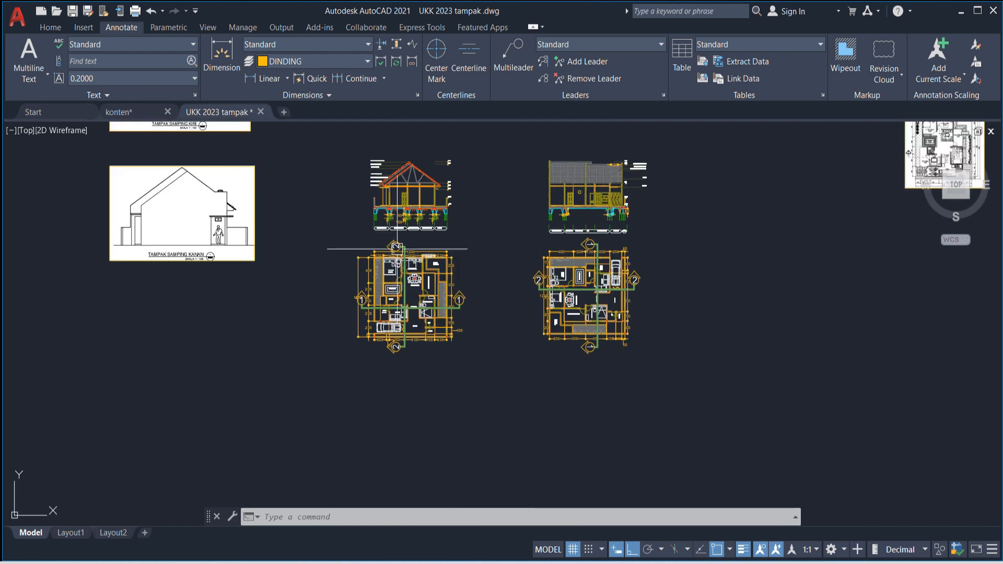
scroll(617, 337, "down", 3)
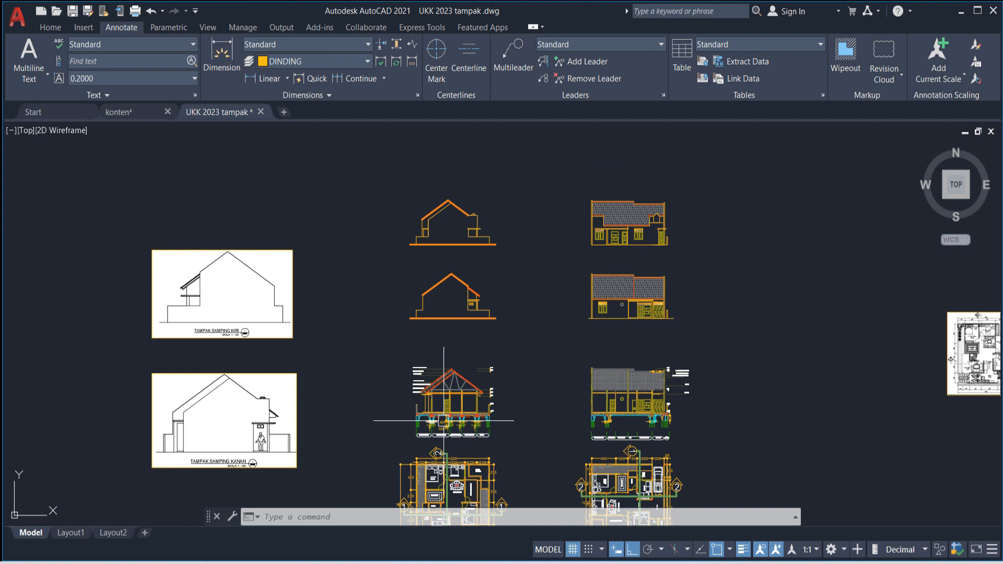
scroll(664, 351, "down", 2)
middle_click_drag(664, 351, 399, 334)
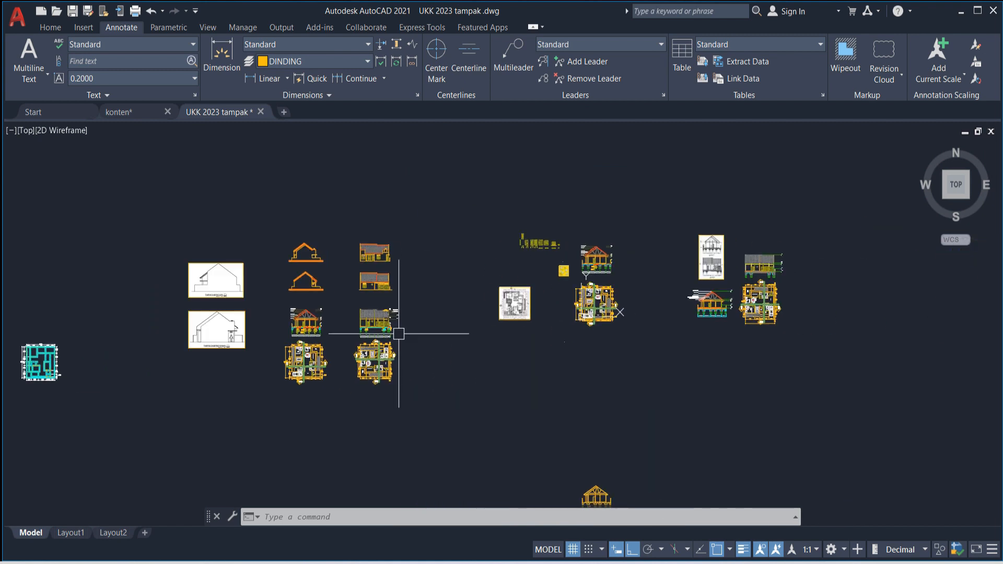
middle_click_drag(321, 334, 551, 288)
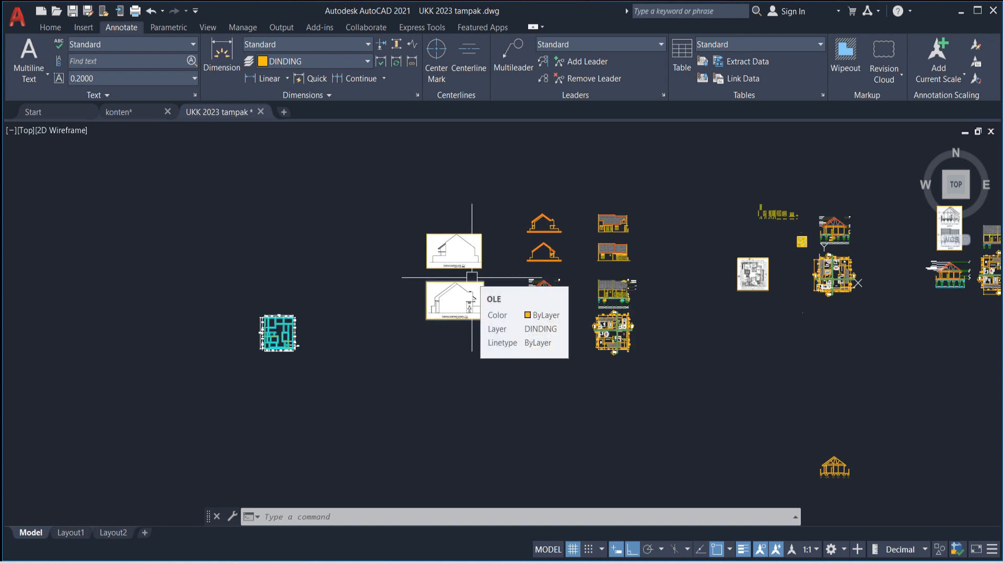
Step: Compare the dimension sizes on the plans, sections and elevations with the small door and window details
scroll(612, 313, "up", 10)
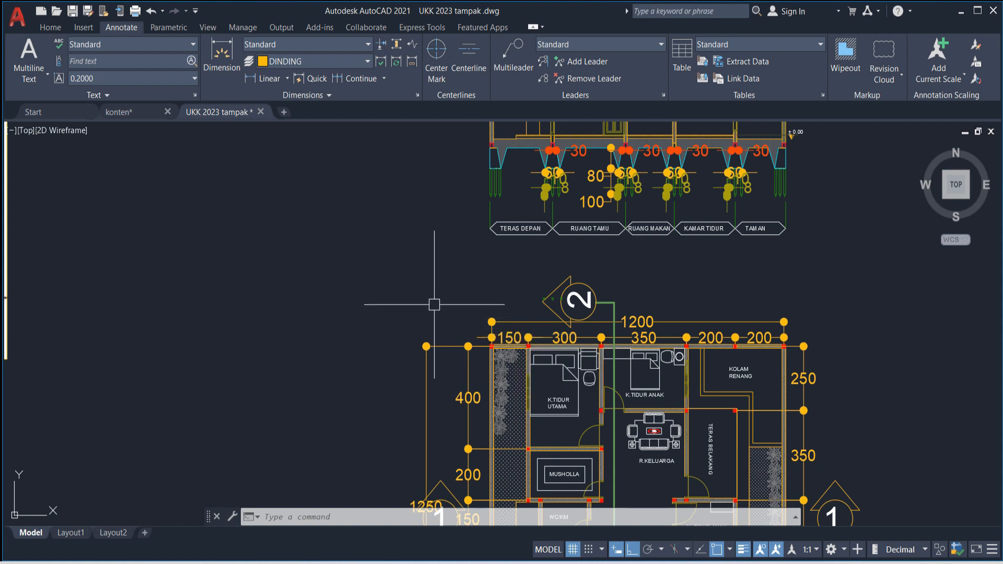
scroll(366, 309, "down", 5)
scroll(338, 314, "up", 2)
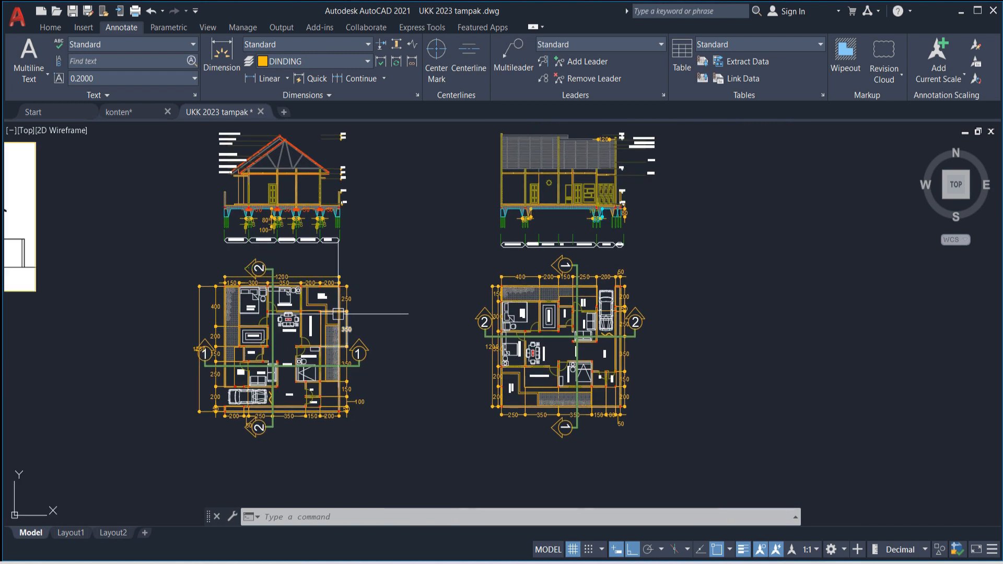
middle_click_drag(356, 298, 349, 443)
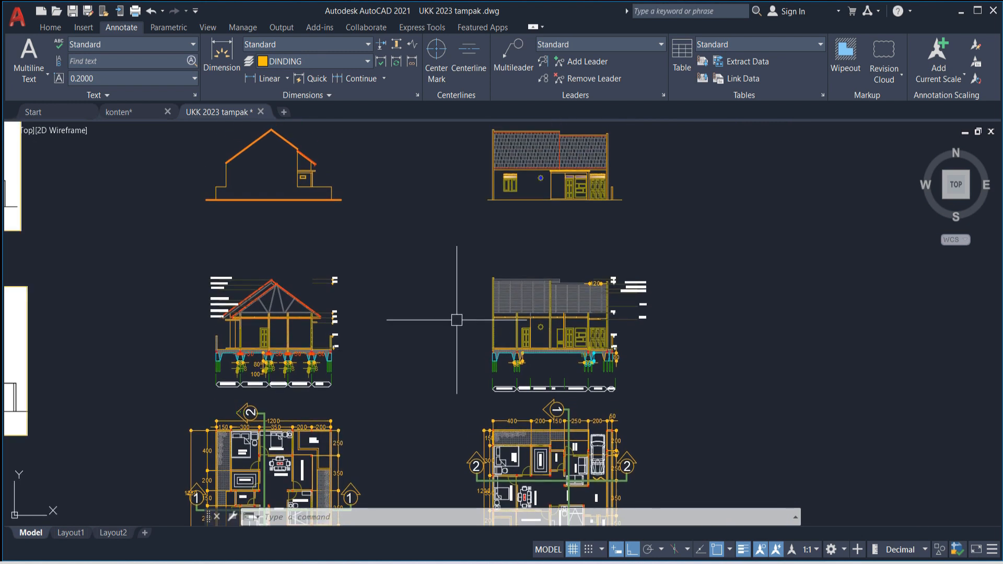
middle_click_drag(574, 324, 553, 329)
scroll(553, 330, "down", 8)
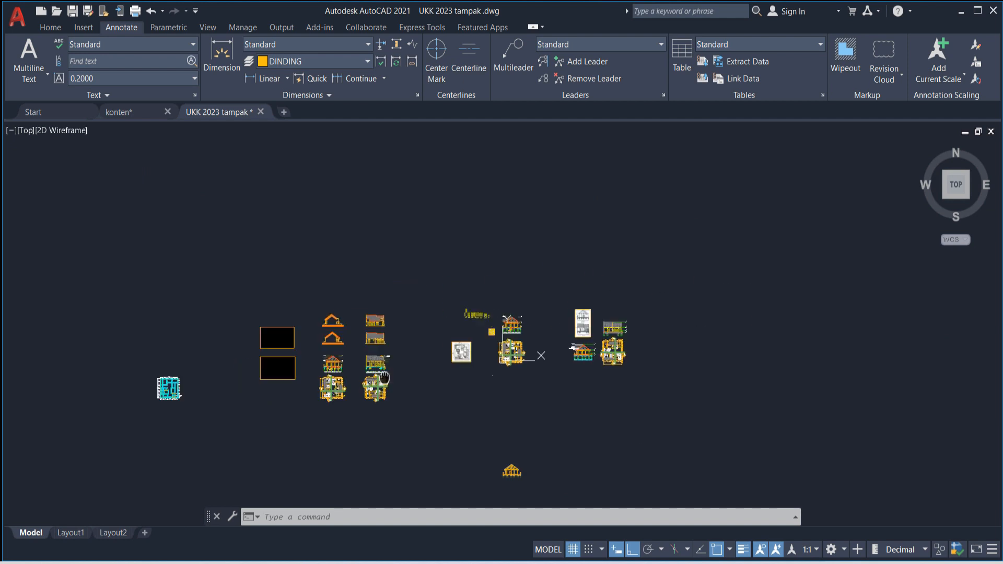
scroll(511, 253, "up", 6)
scroll(538, 236, "up", 2)
scroll(537, 236, "down", 2)
middle_click_drag(538, 235, 385, 422)
scroll(414, 385, "down", 8)
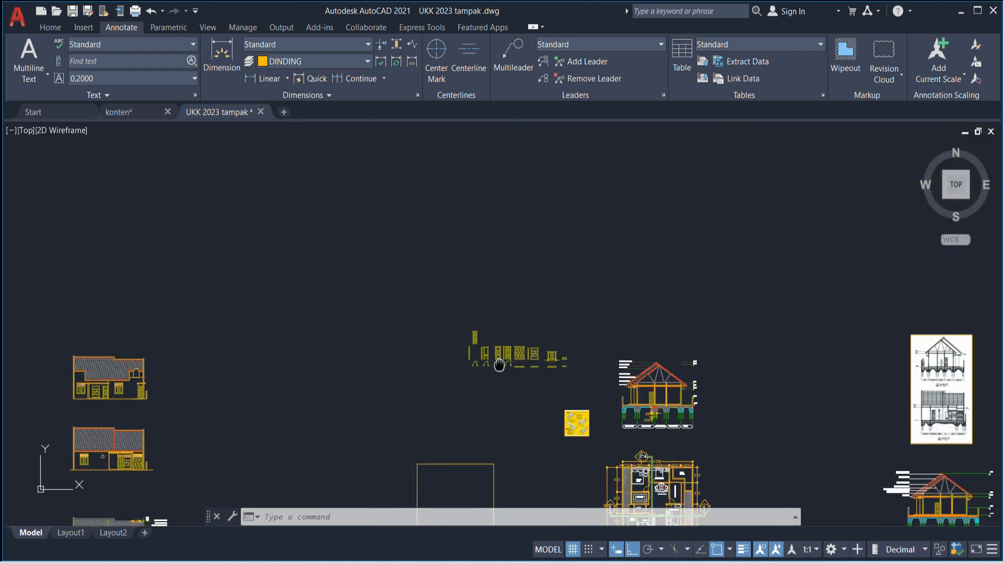
middle_click_drag(345, 341, 439, 321)
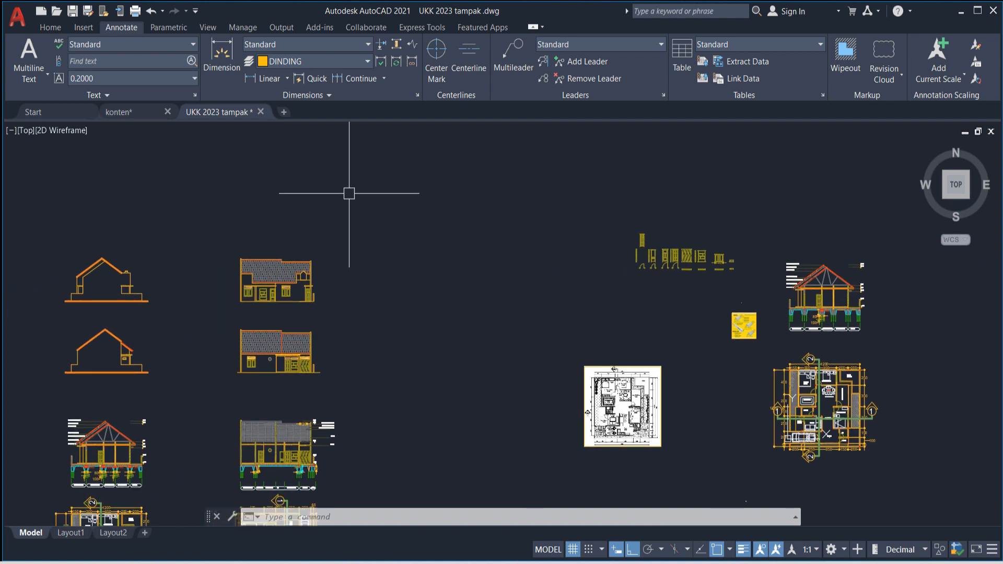
middle_click_drag(298, 356, 477, 191)
scroll(233, 388, "up", 4)
scroll(232, 388, "up", 4)
scroll(232, 389, "down", 8)
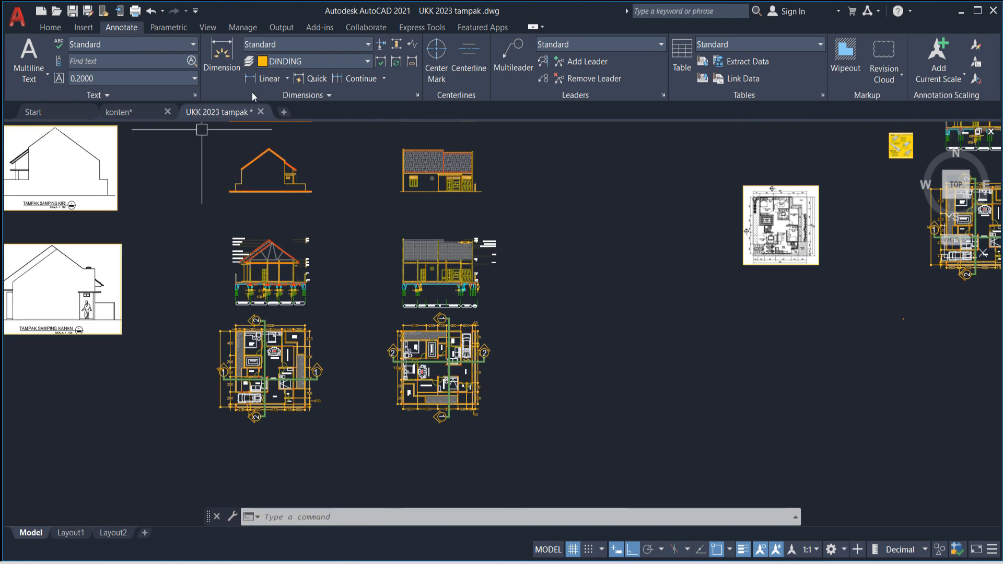
Step: Place a horizontal linear dimension below the narrow door frame section, between the two lower corners of the frame
left_click(251, 79)
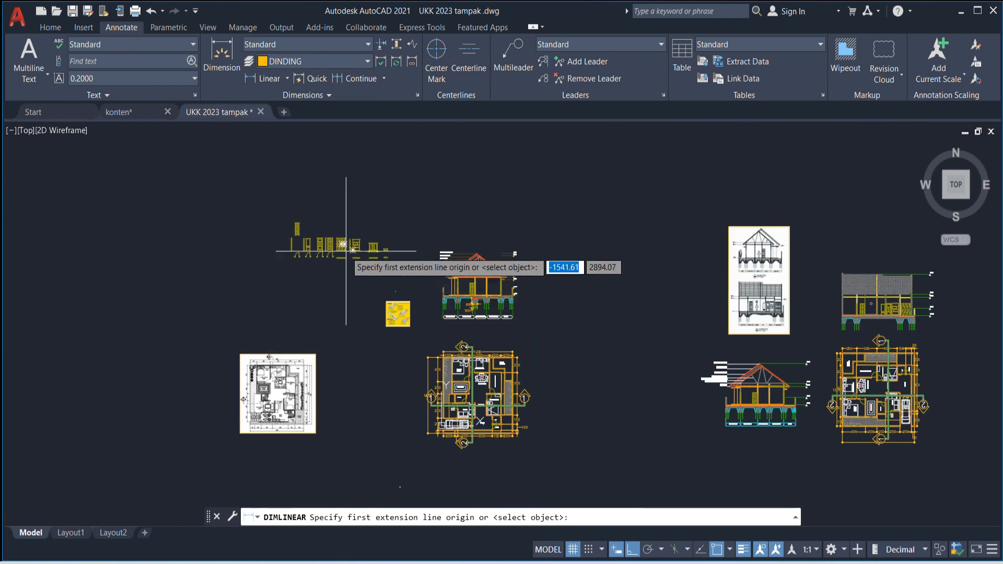
scroll(346, 251, "up", 10)
mouse_move(291, 309)
middle_mouse_down()
mouse_move(273, 272)
mouse_move(273, 423)
middle_mouse_up()
scroll(272, 423, "up", 1)
scroll(241, 310, "up", 1)
middle_click_drag(241, 311, 259, 408)
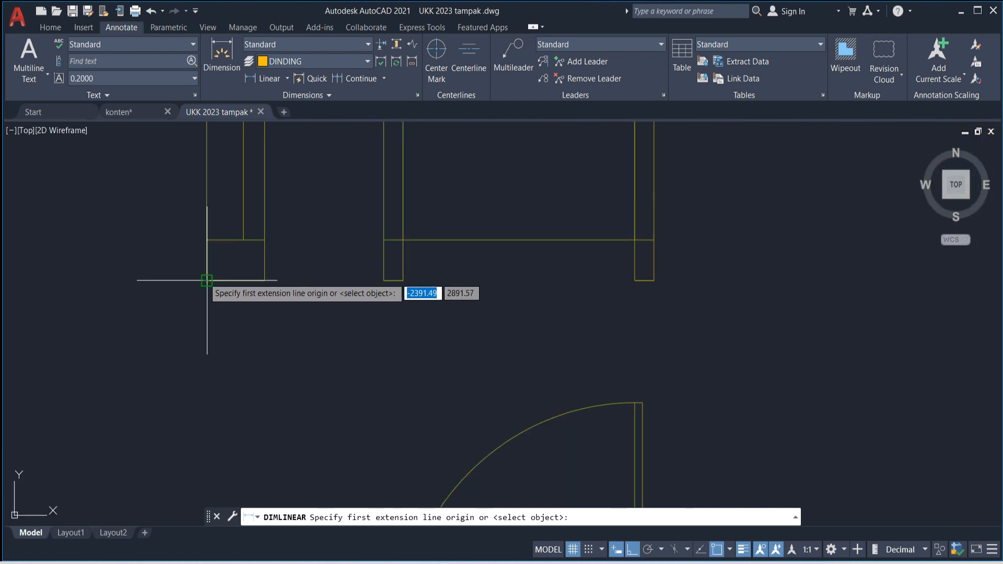
left_click(207, 280)
left_click(264, 281)
middle_click_drag(264, 286, 275, 392)
scroll(275, 393, "down", 2)
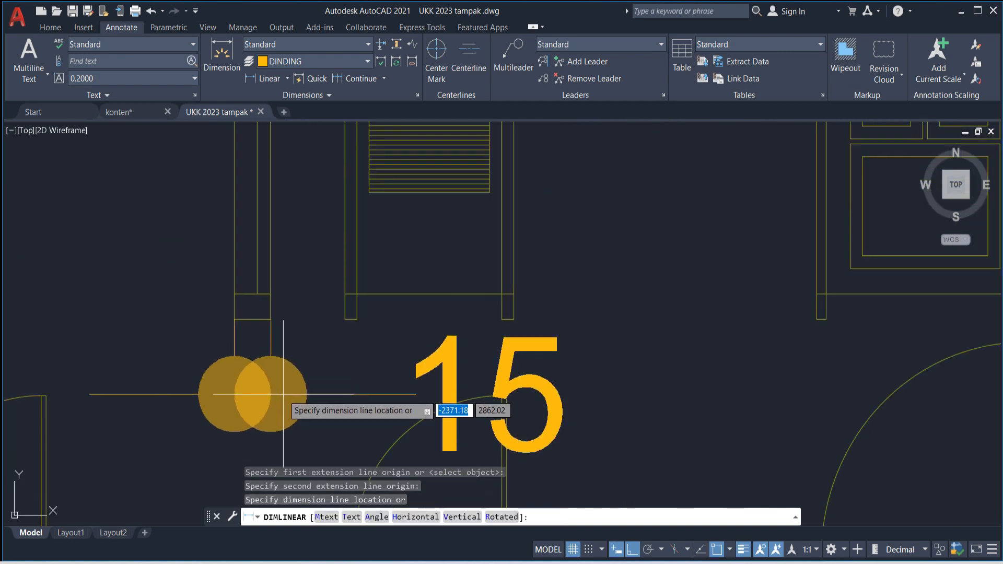
left_click(283, 394)
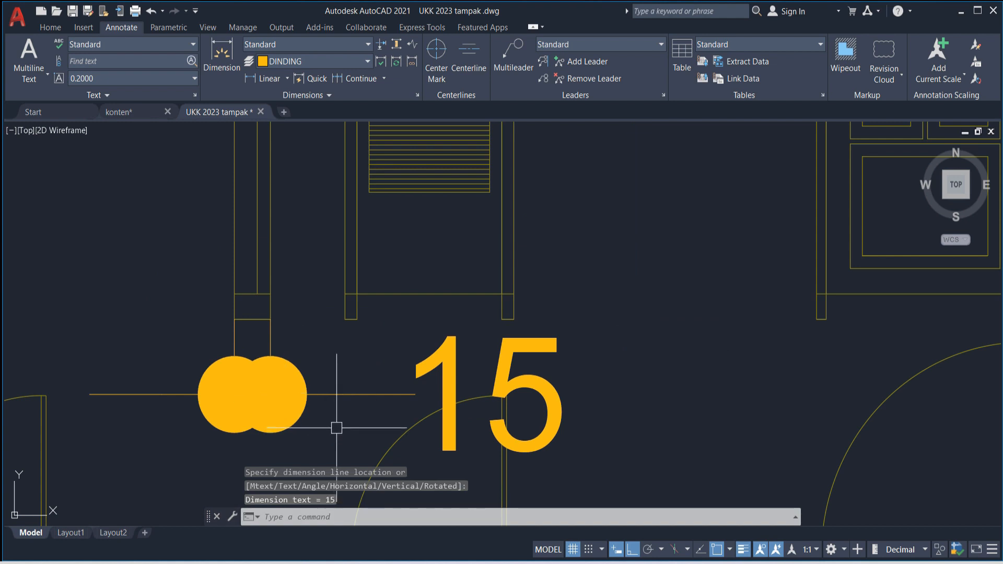
Step: Inspect the oversized dimension below the narrow door frame section and delete it
middle_click_drag(234, 419, 313, 338)
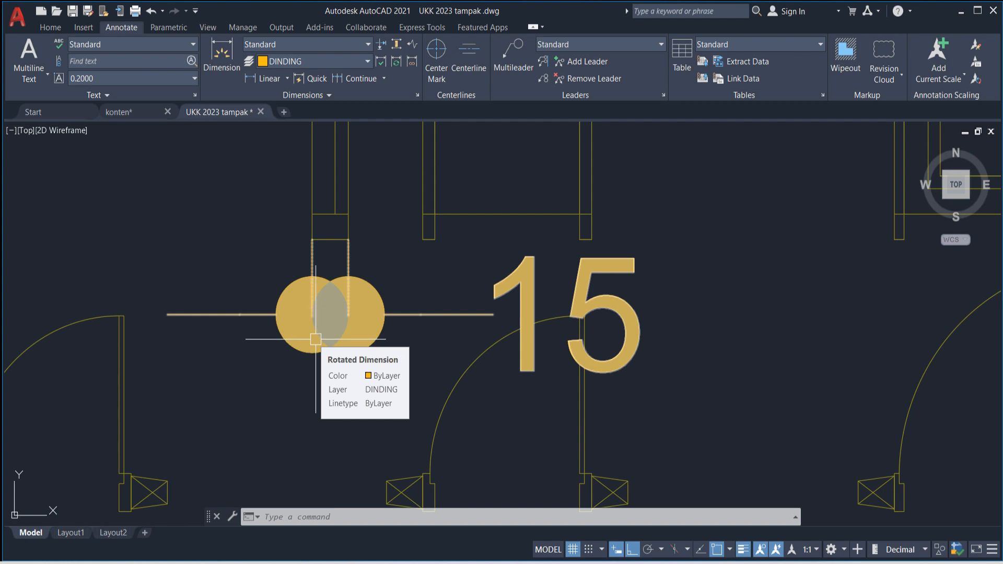
left_click(392, 354)
left_click(289, 327)
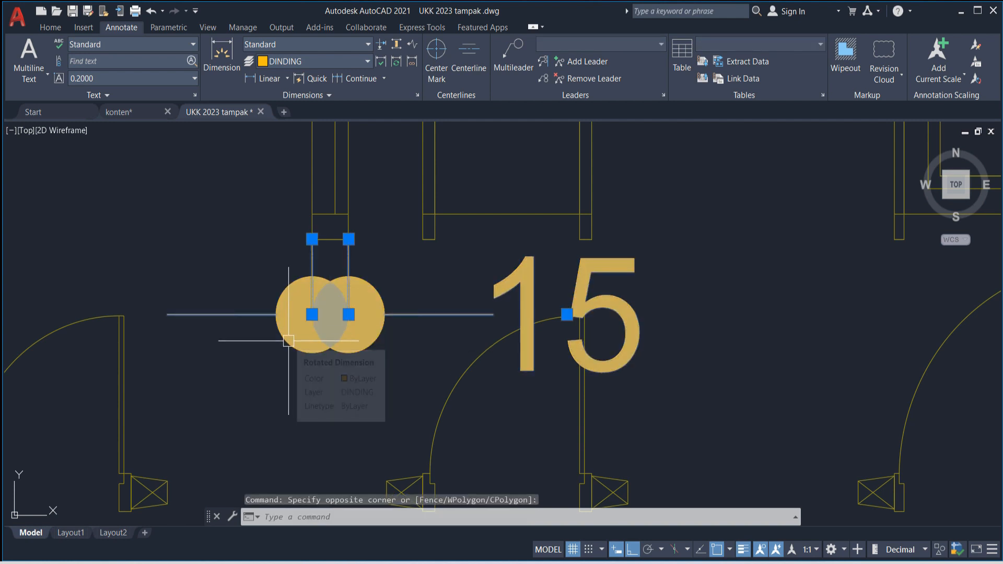
key("Delete")
scroll(437, 398, "down", 5)
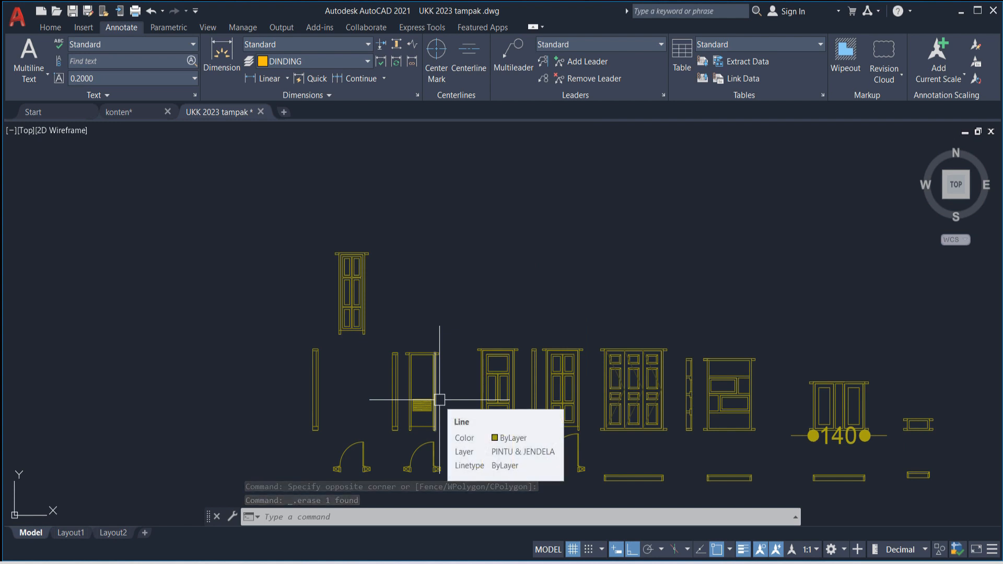
Step: Create a new dimension style named SKALA 10, starting with Standard and used for all dimensions
type("D")
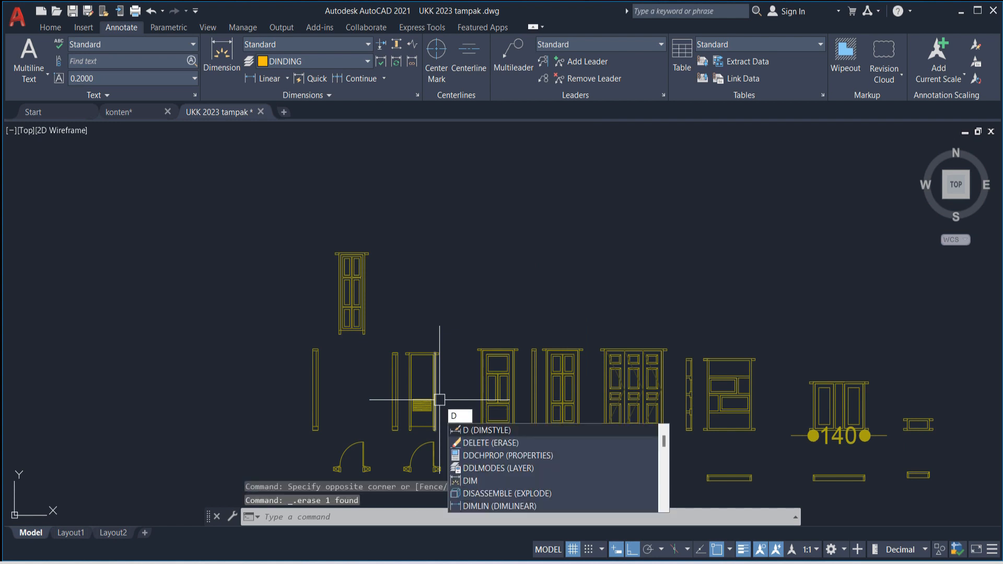
key("Return")
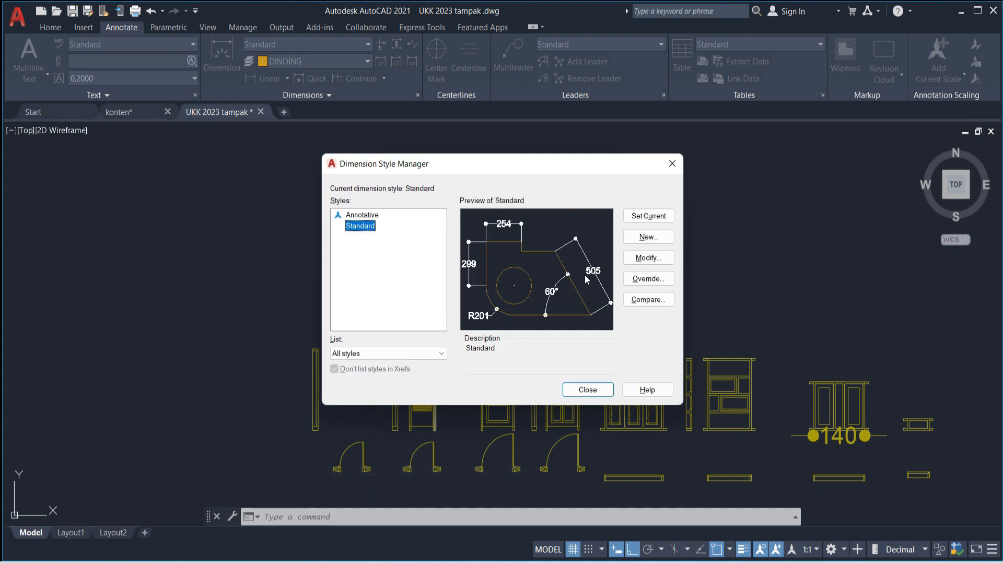
left_click(648, 238)
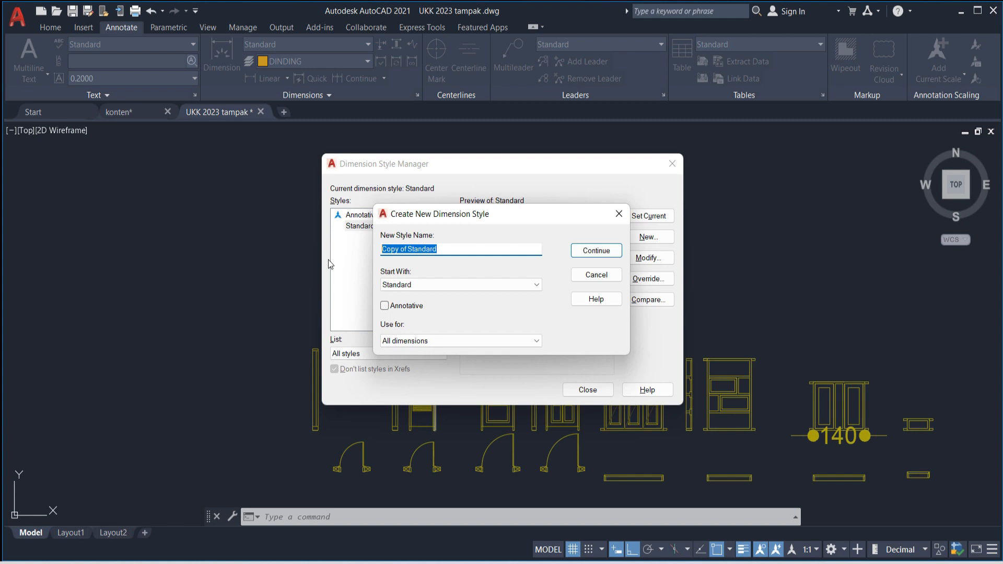
type("SKLA")
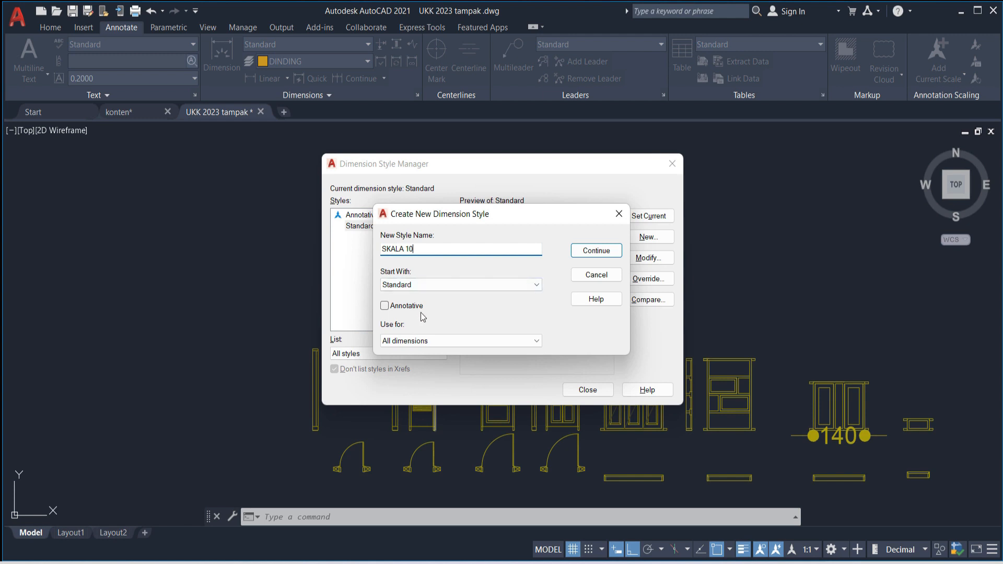
left_click(593, 255)
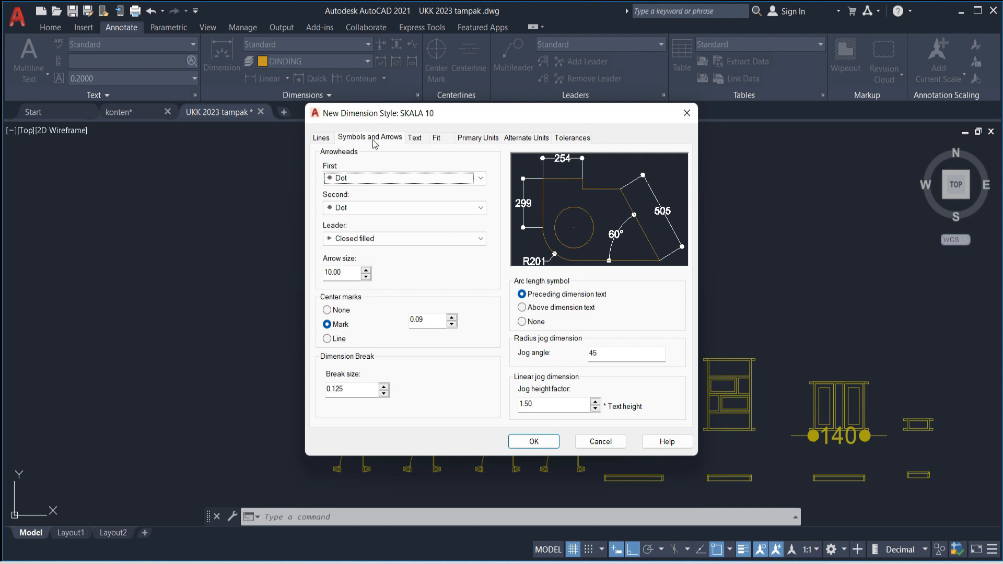
Step: Set the SKALA 10 style's overall scale to 0.5 and make it the current dimension style
left_click(437, 138)
double_click(654, 322)
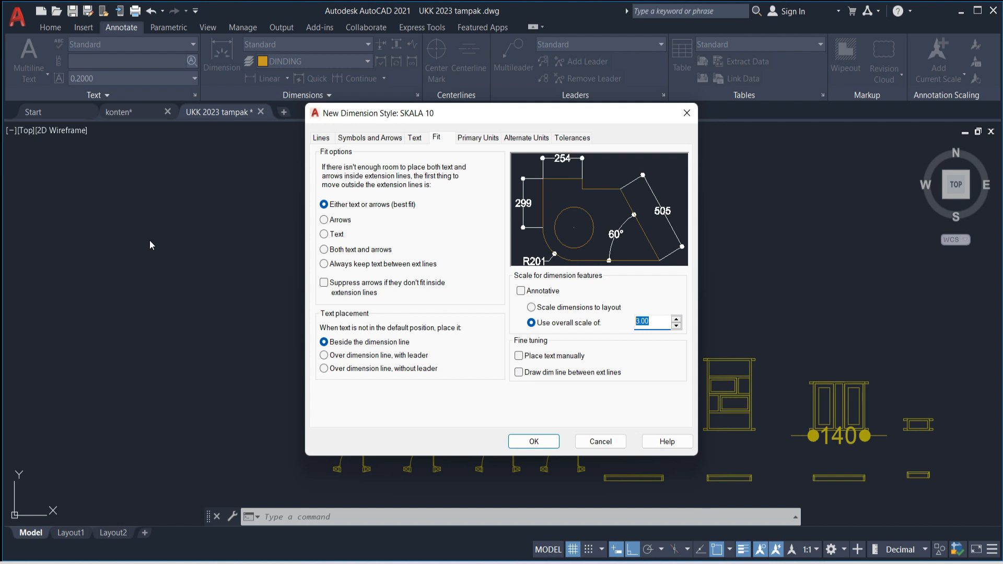
type("0.5")
left_click(527, 441)
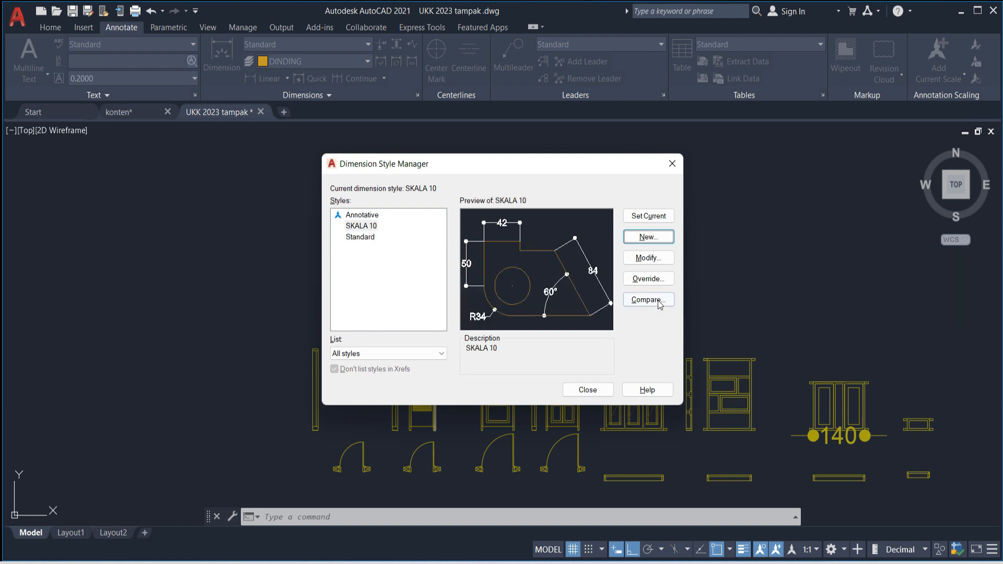
left_click(648, 216)
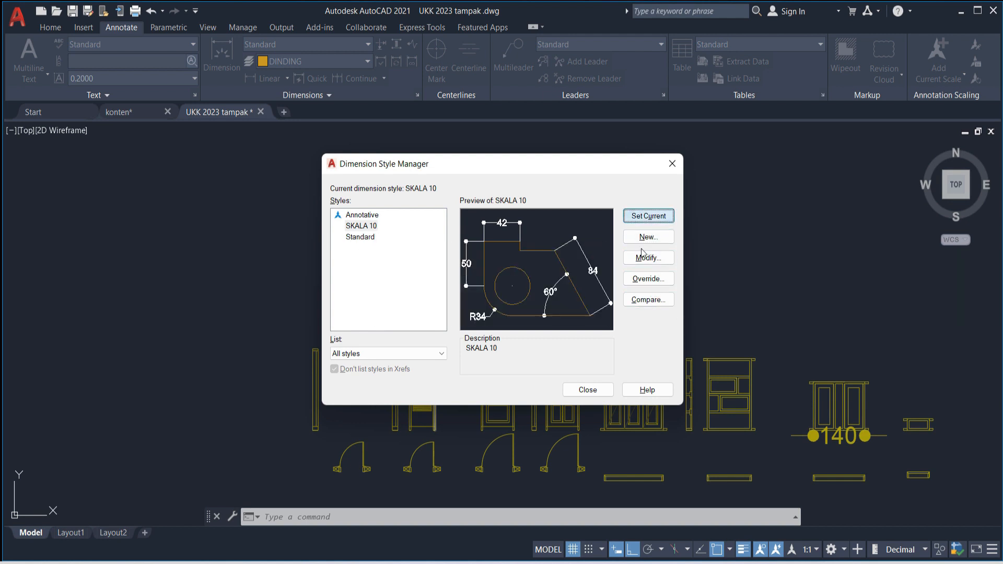
left_click(586, 394)
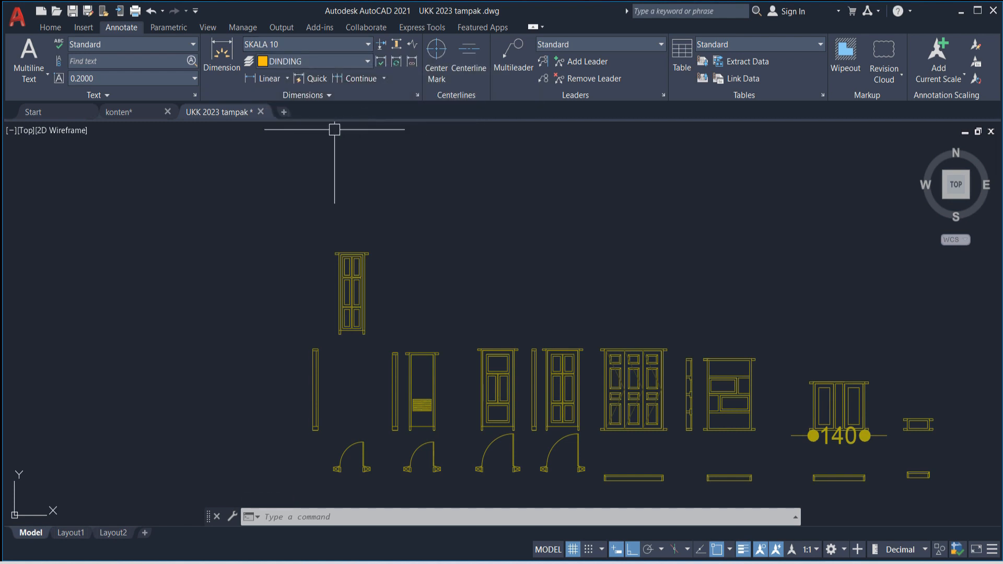
Step: Place a horizontal linear dimension above the narrow door frame section, between its two upper corners, and inspect its size
left_click(287, 79)
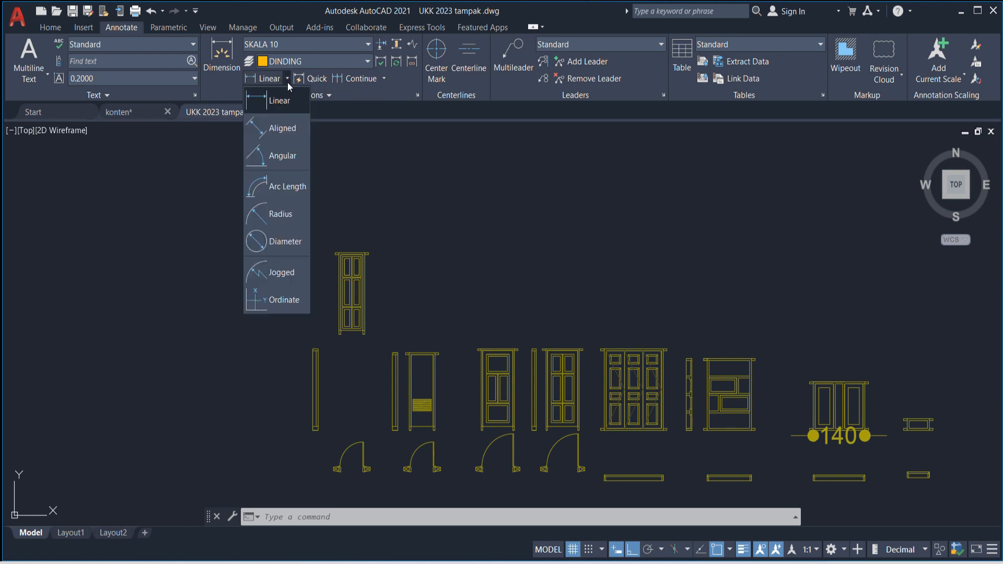
left_click(271, 105)
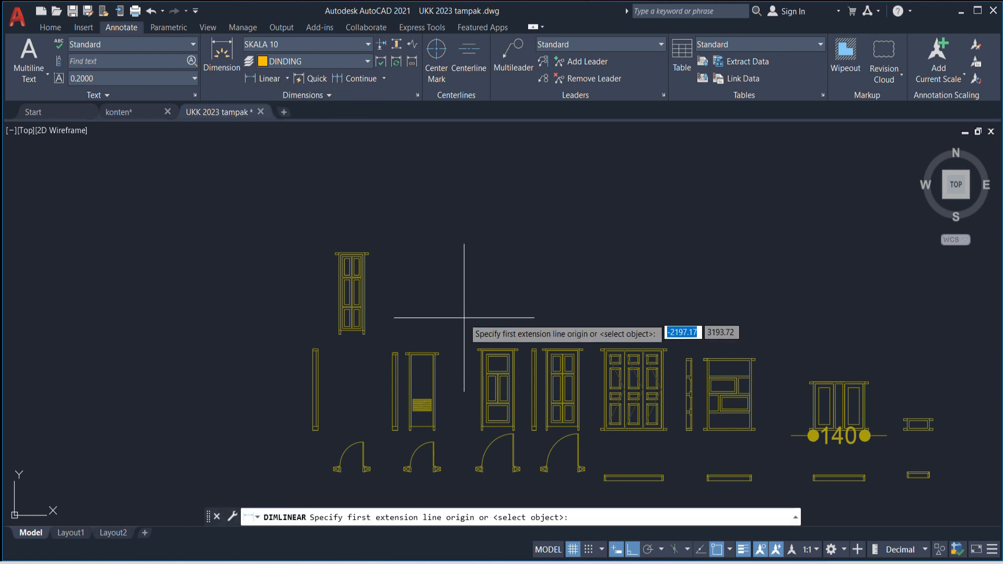
scroll(393, 353, "up", 5)
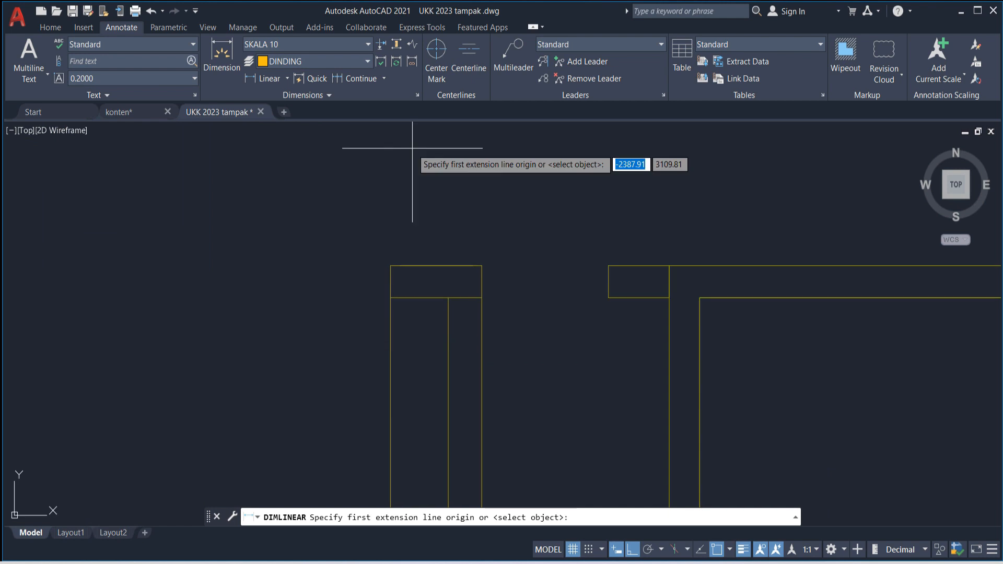
left_click(390, 259)
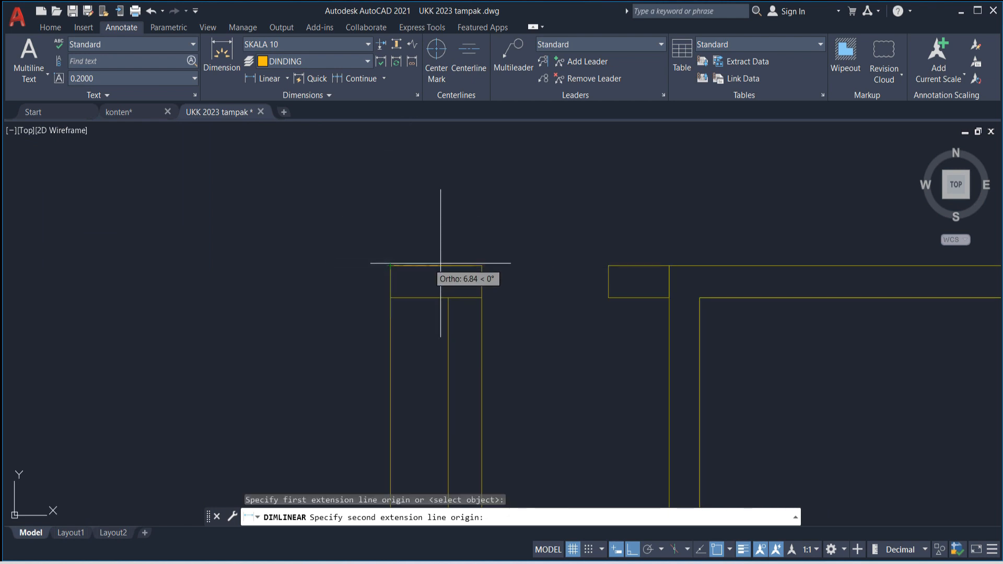
left_click(482, 266)
scroll(488, 255, "down", 4)
left_click(476, 223)
scroll(477, 223, "up", 5)
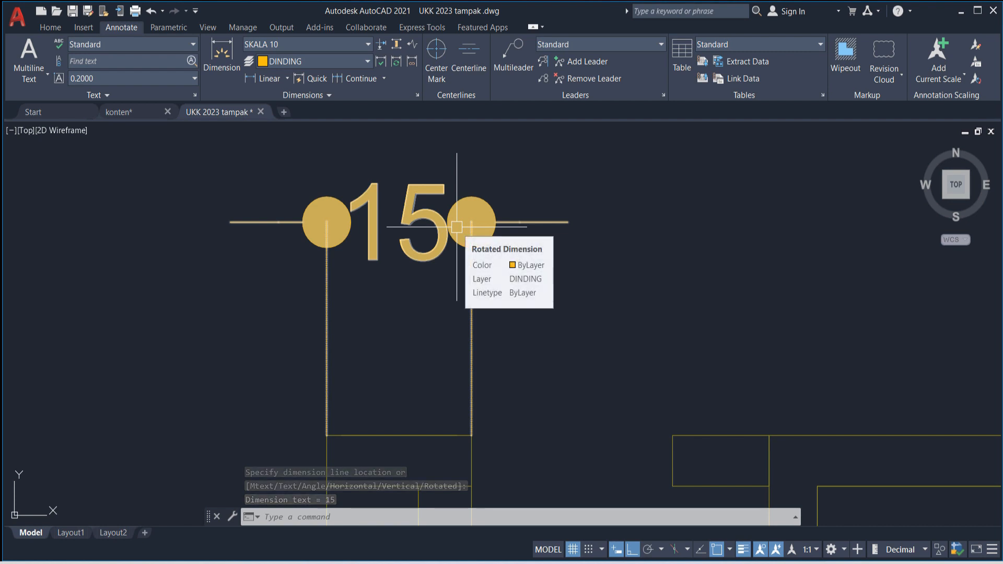
scroll(309, 233, "up", 2)
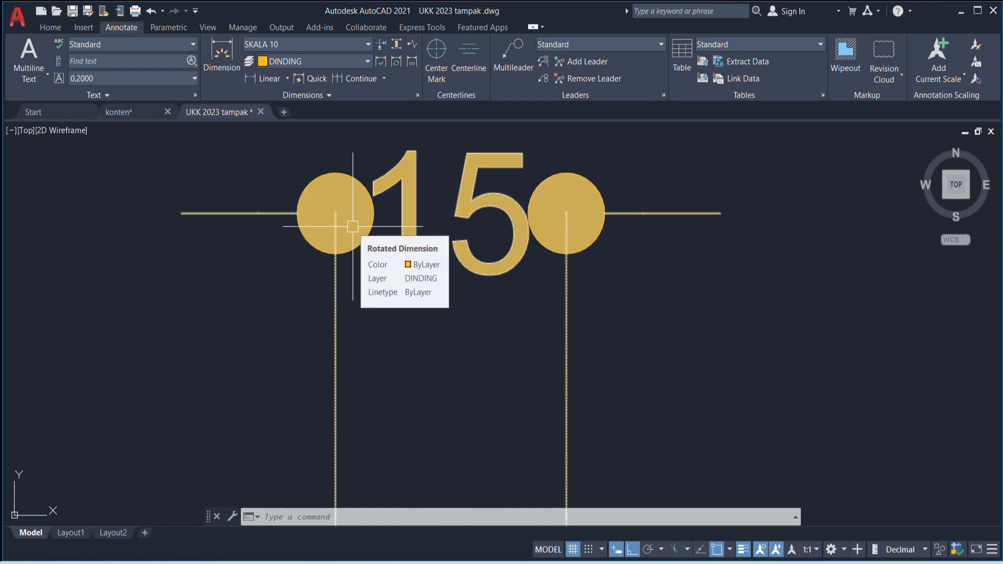
Step: Modify the SKALA 10 dimension style to use an overall scale of 0.3
type("D")
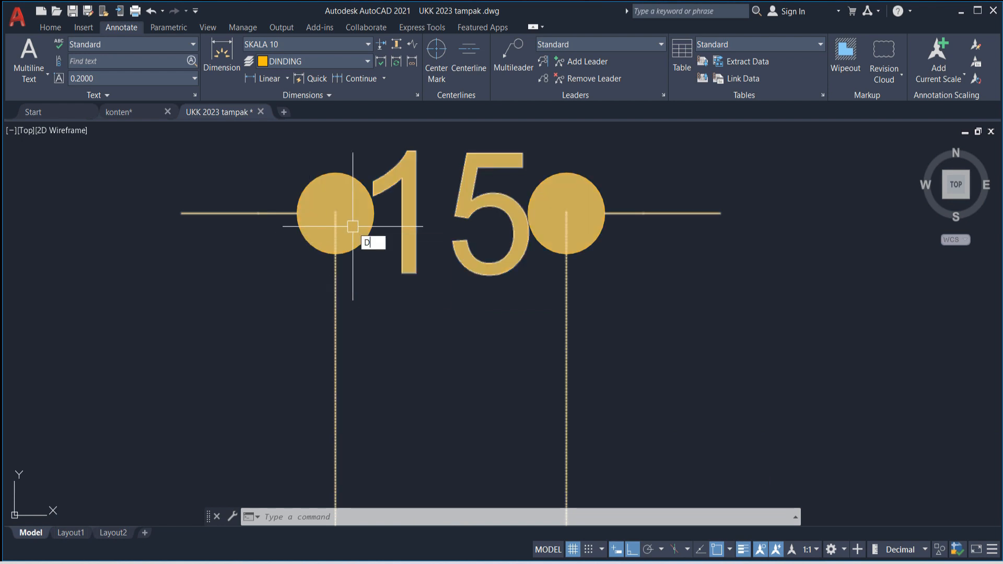
key("Return")
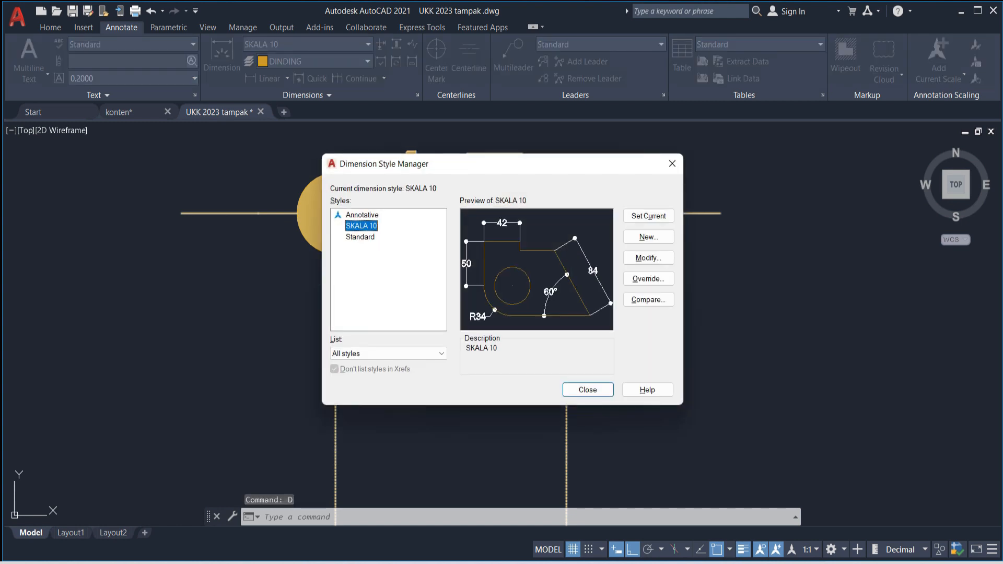
left_click(360, 216)
left_click(360, 232)
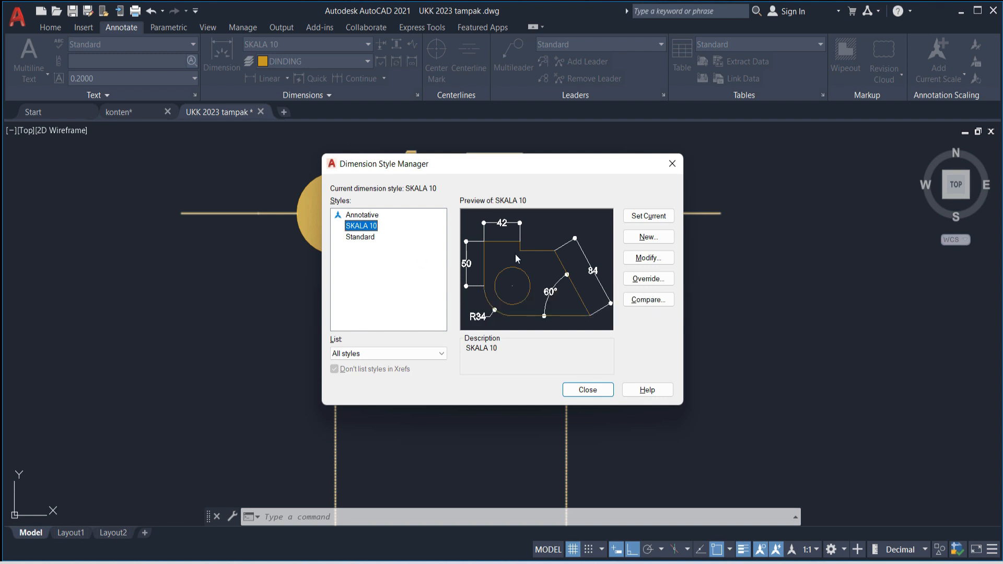
left_click(652, 259)
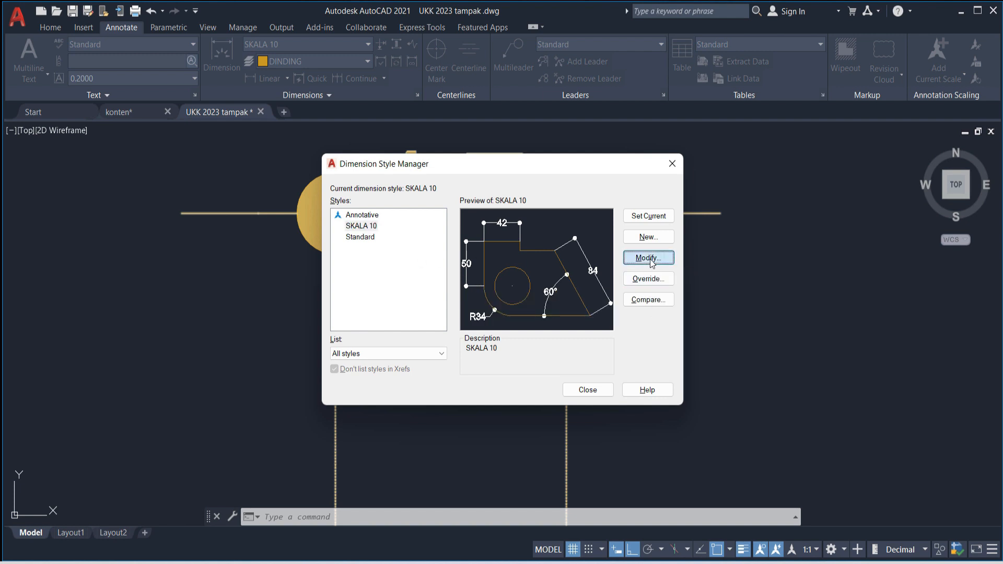
double_click(643, 323)
type("0.3")
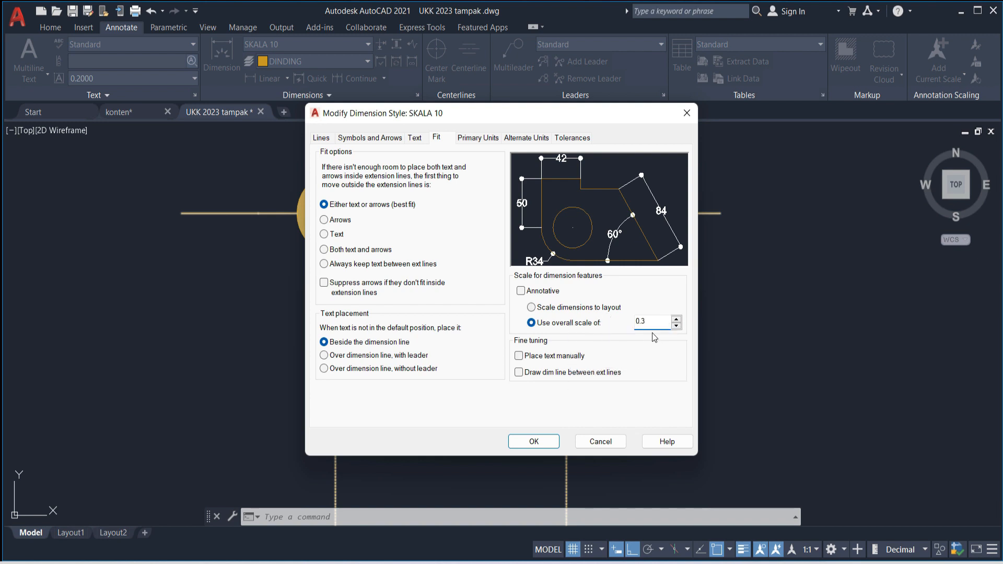
Step: Change the SKALA 10 style's dimension arrowheads to Oblique and save the style changes
left_click(360, 139)
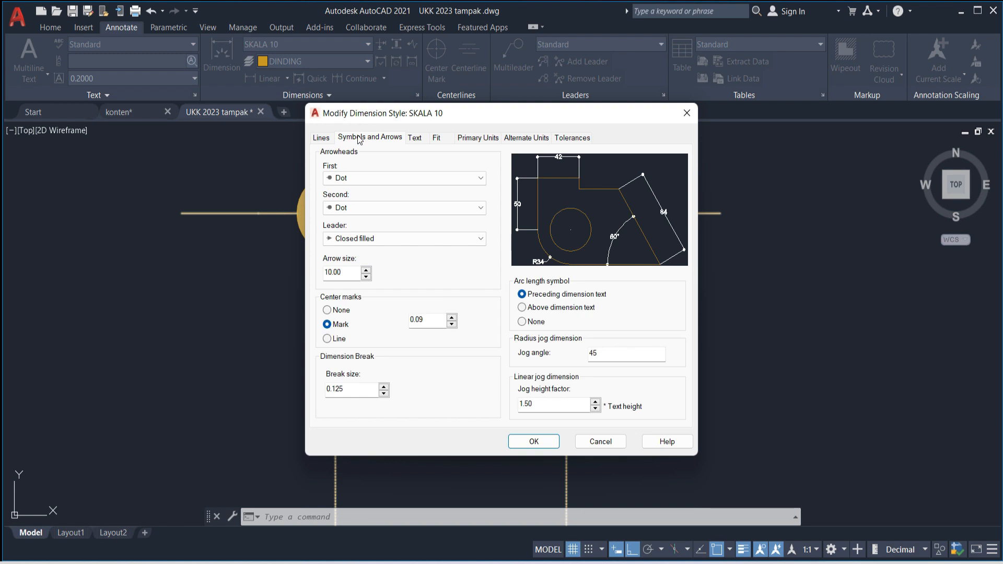
left_click(368, 180)
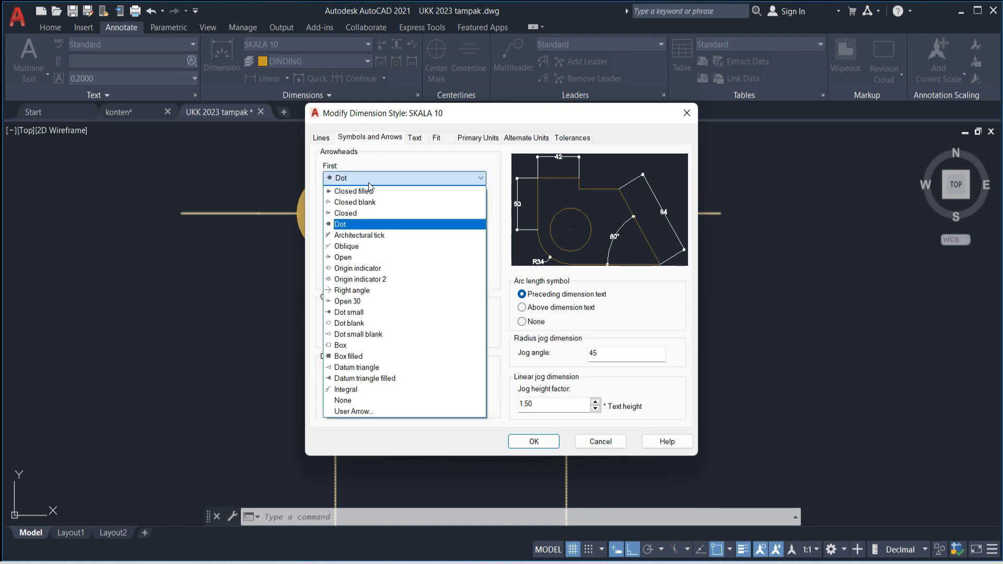
left_click(365, 247)
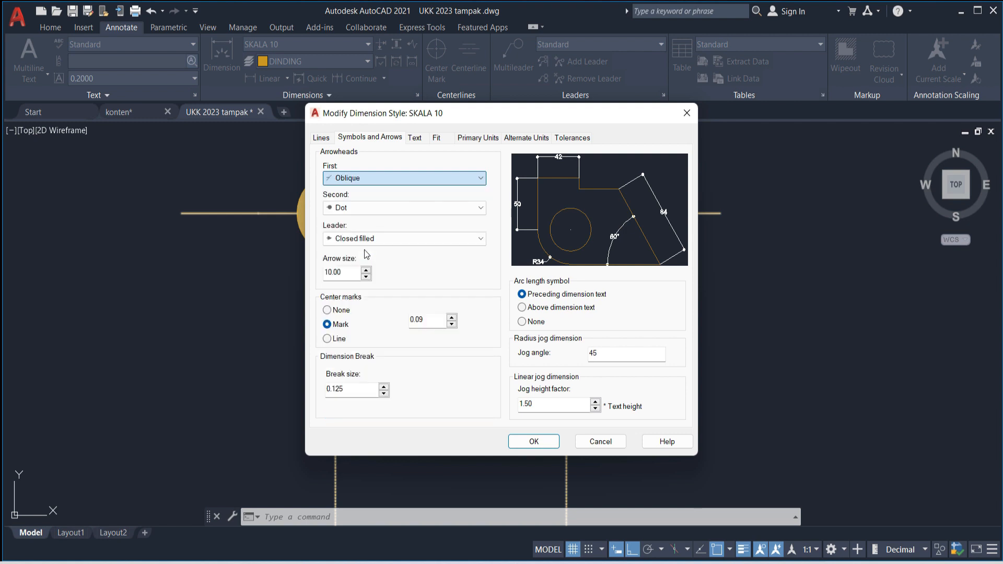
left_click(529, 446)
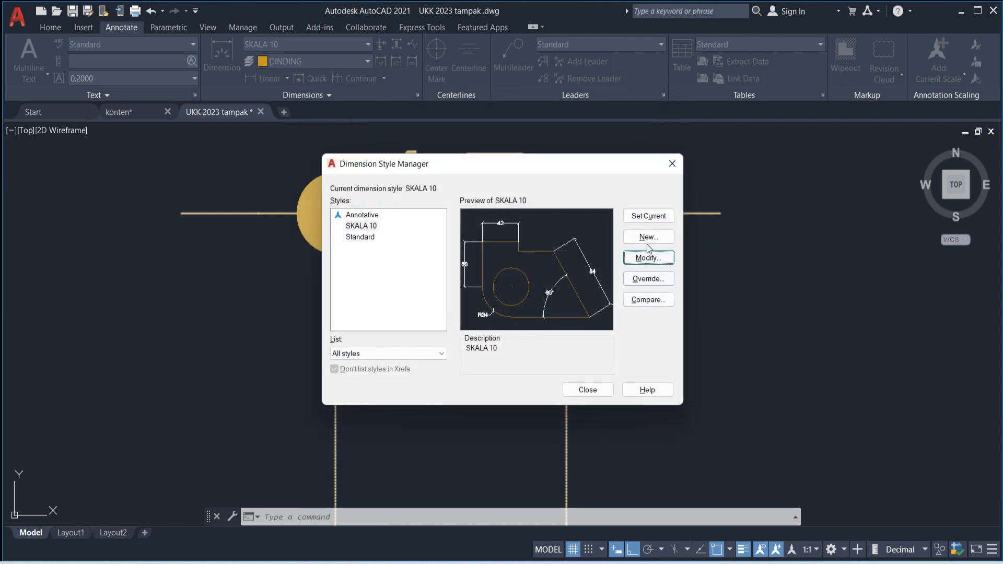
left_click(586, 390)
Step: Examine the updated dimension above the narrow door frame section, and review the dimension layer choices and the dimension styles
scroll(465, 314, "down", 8)
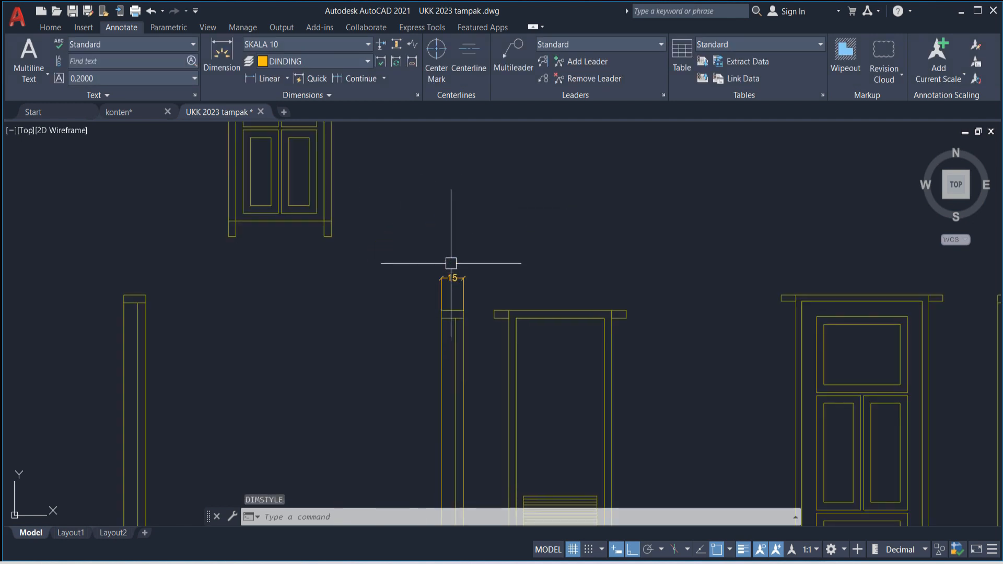
scroll(449, 267, "up", 5)
middle_click_drag(448, 321, 497, 217)
scroll(459, 318, "up", 5)
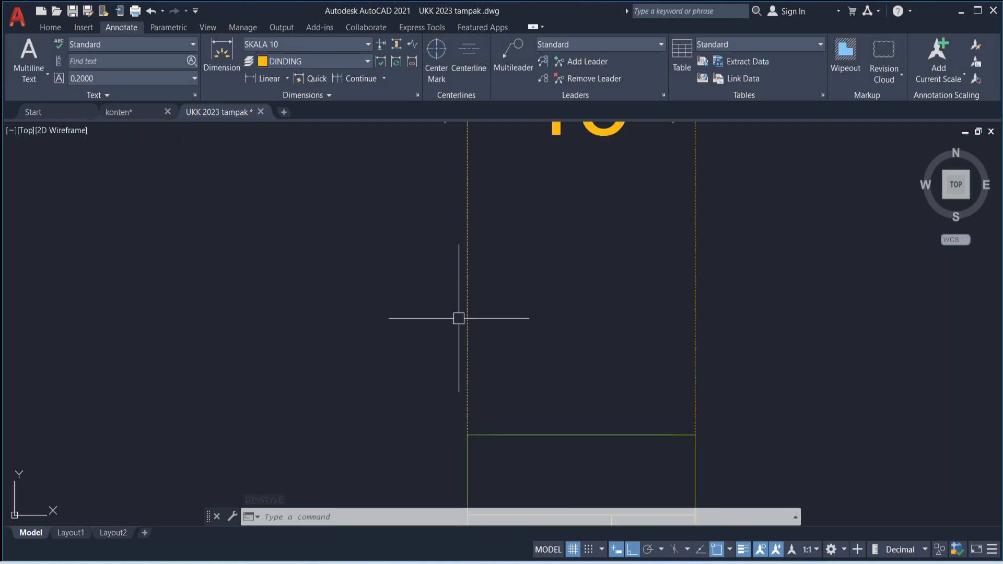
scroll(518, 296, "down", 4)
middle_click_drag(518, 296, 487, 360)
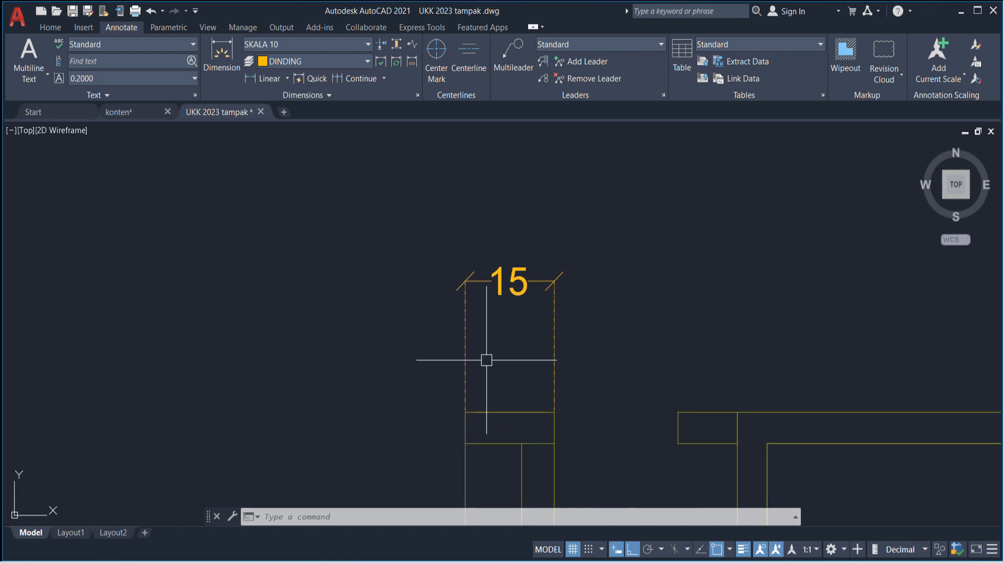
left_click(318, 62)
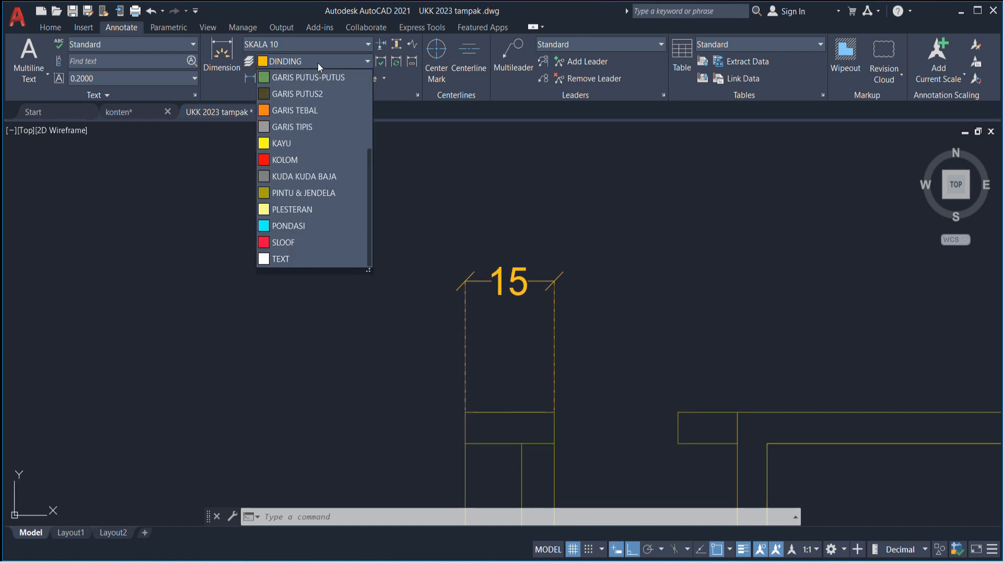
left_click(522, 251)
middle_click_drag(453, 278, 501, 190)
type("D")
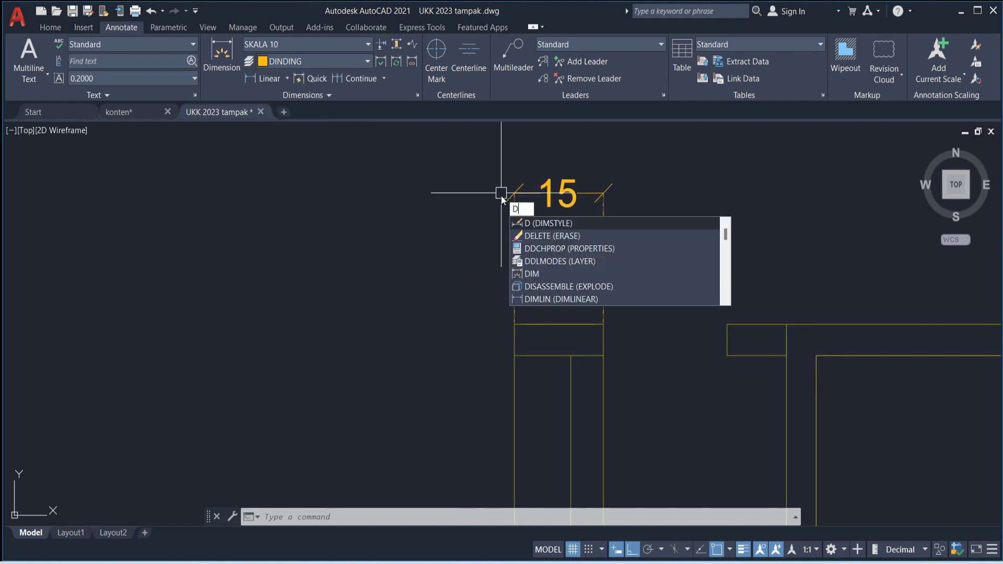
key("Return")
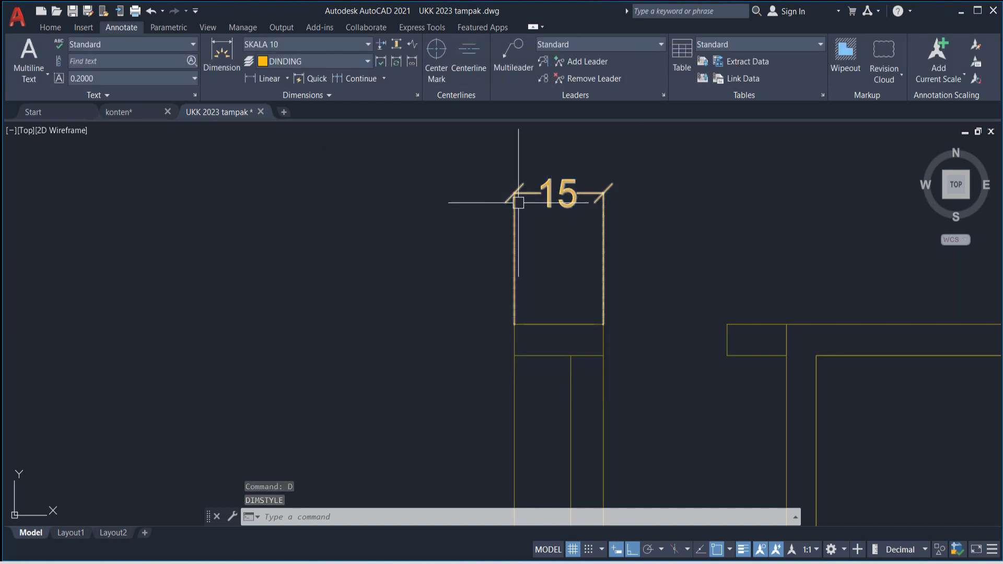
Step: Set the color of the dimension above the narrow door frame section to Cyan in its properties
left_click(517, 201)
type("PR")
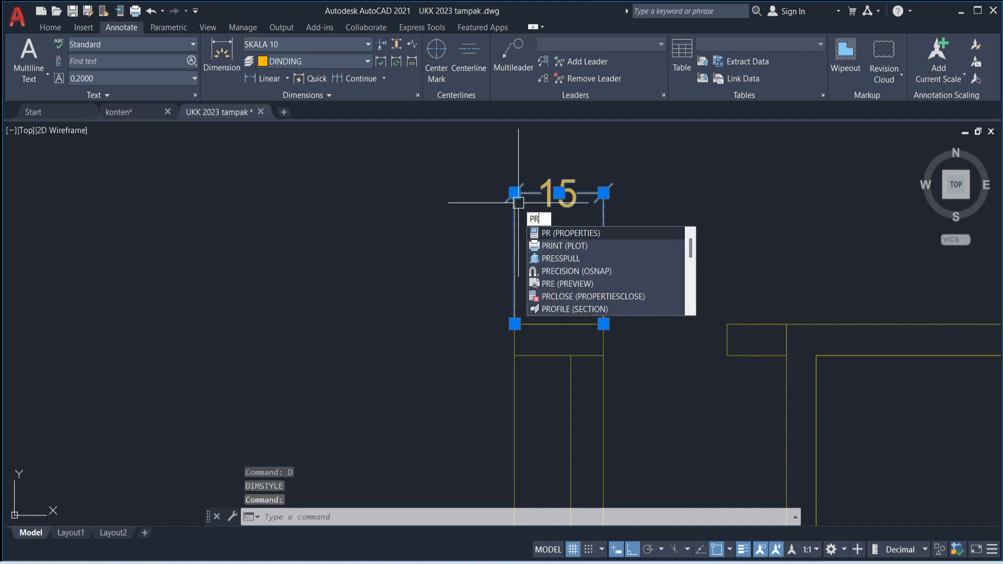
key("Return")
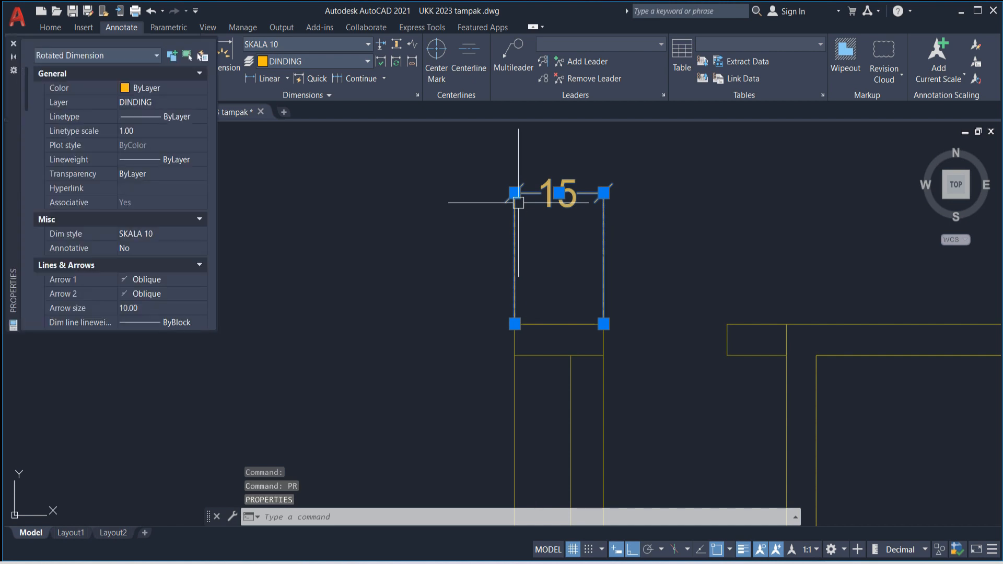
left_click(149, 91)
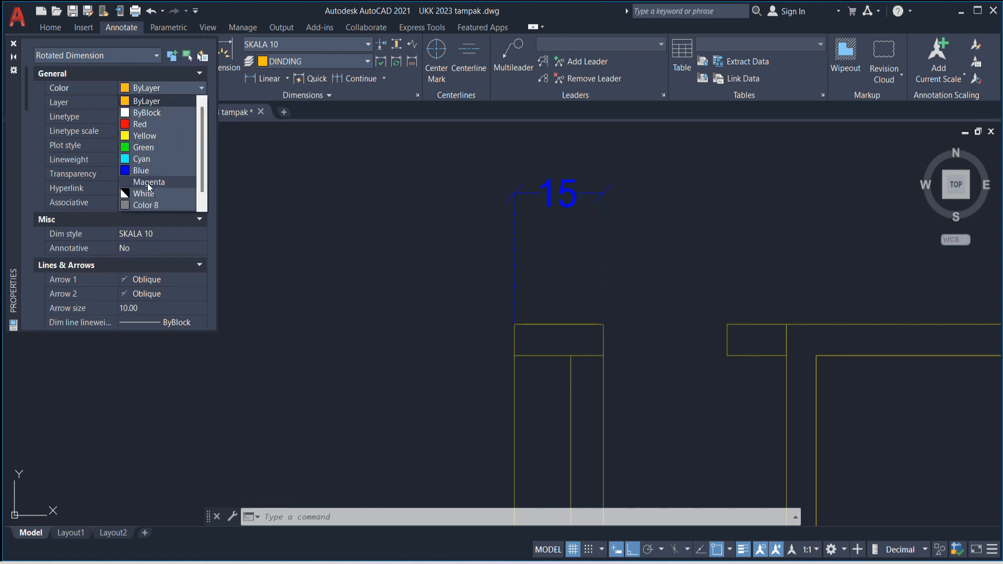
left_click(142, 160)
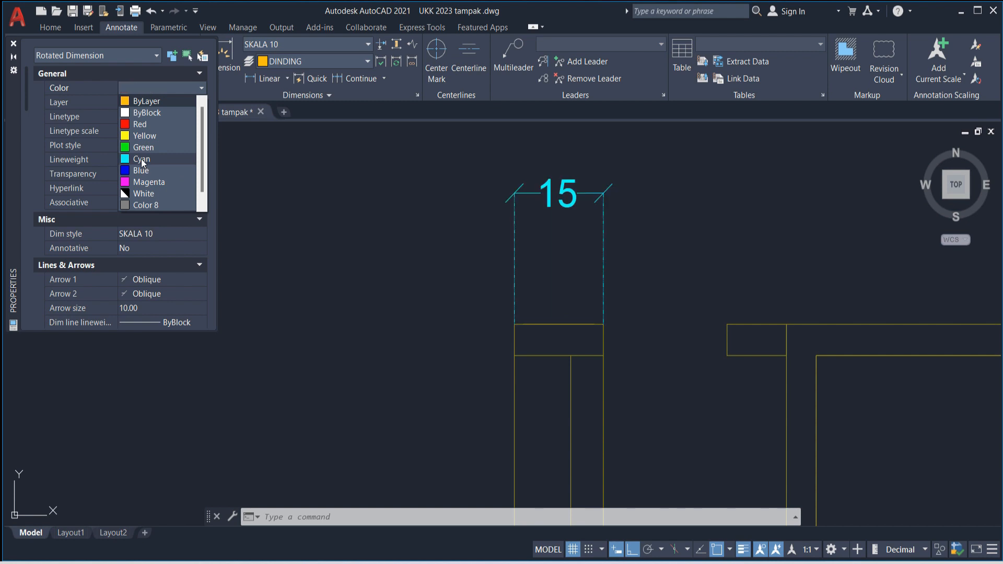
left_click(13, 44)
scroll(477, 219, "down", 5)
key("Escape")
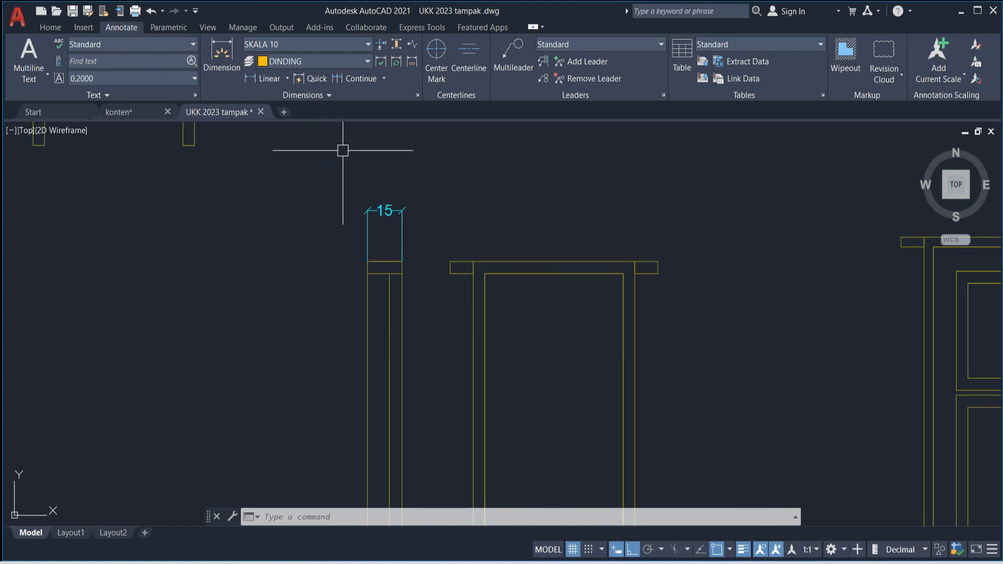
Step: Add a linear dimension above the door frame head's left projection, from its outer end to the jamb edge
left_click(249, 80)
left_click(453, 264)
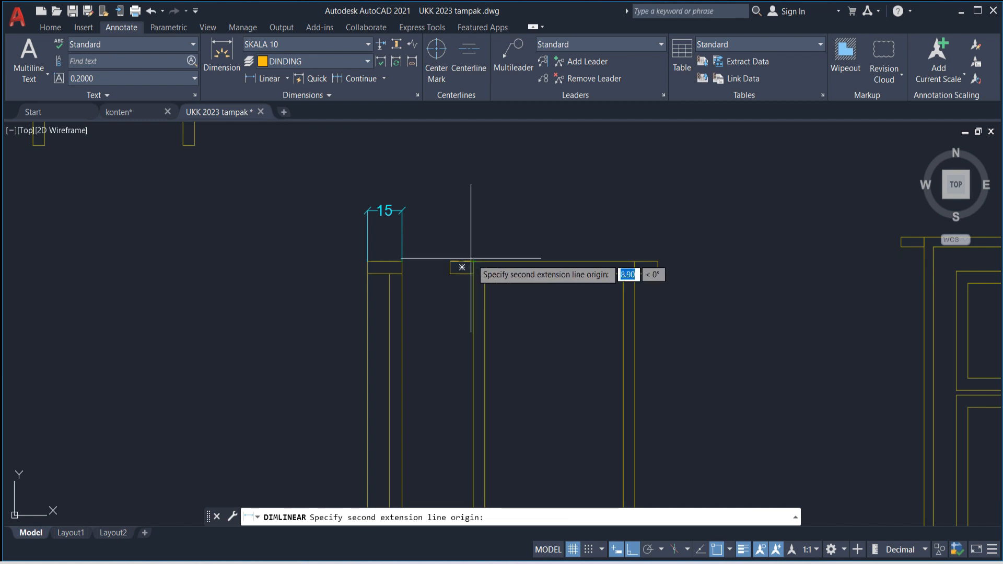
left_click(472, 259)
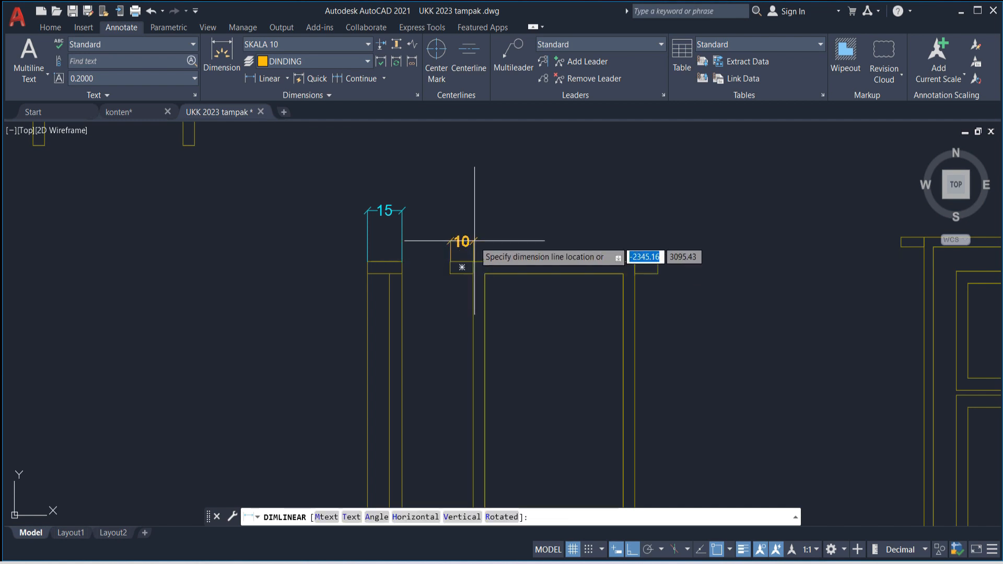
left_click(460, 218)
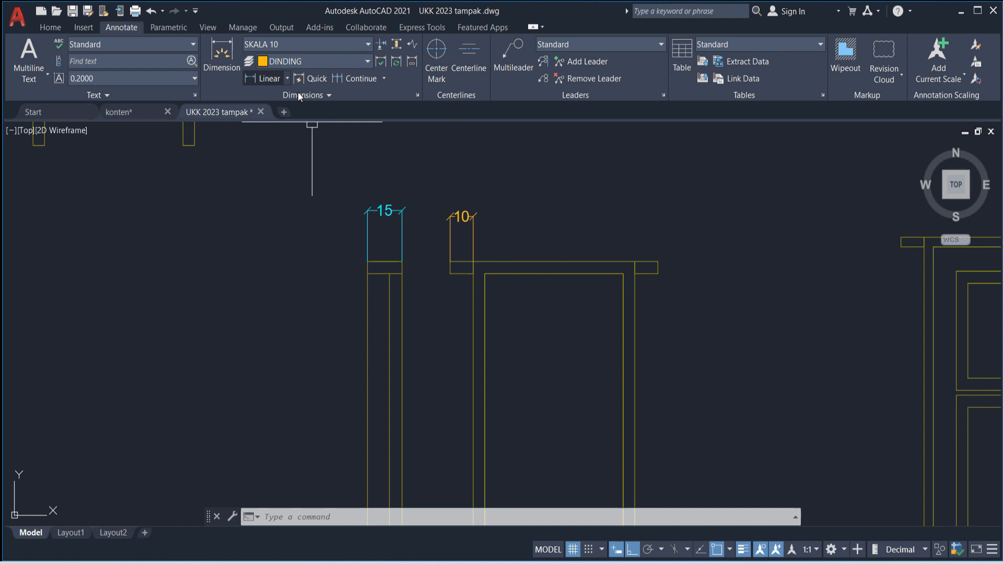
Step: Move the dimension line above the narrow door frame section level with the neighbouring dimension over the head's projection
scroll(383, 226, "up", 5)
left_click(389, 189)
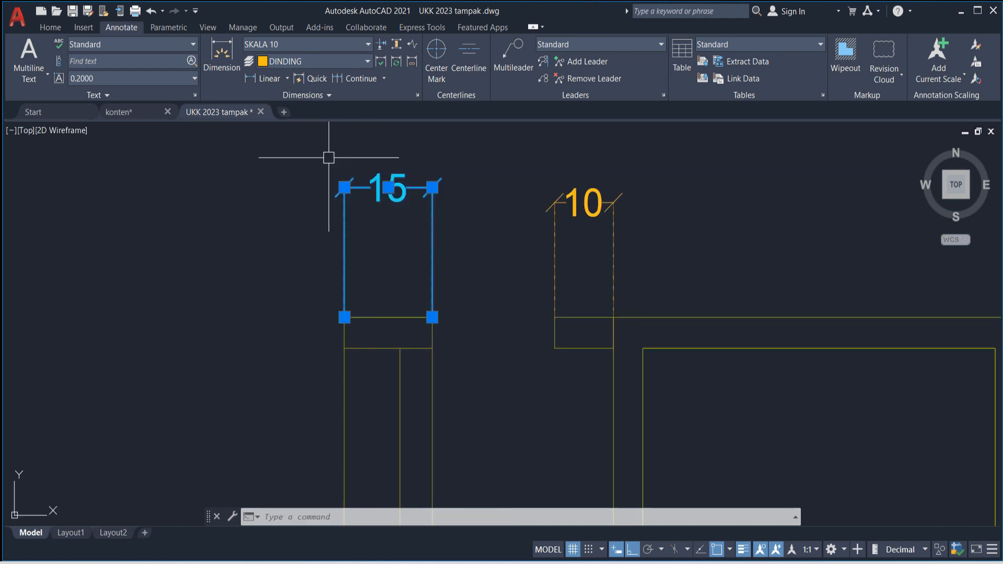
left_click(389, 186)
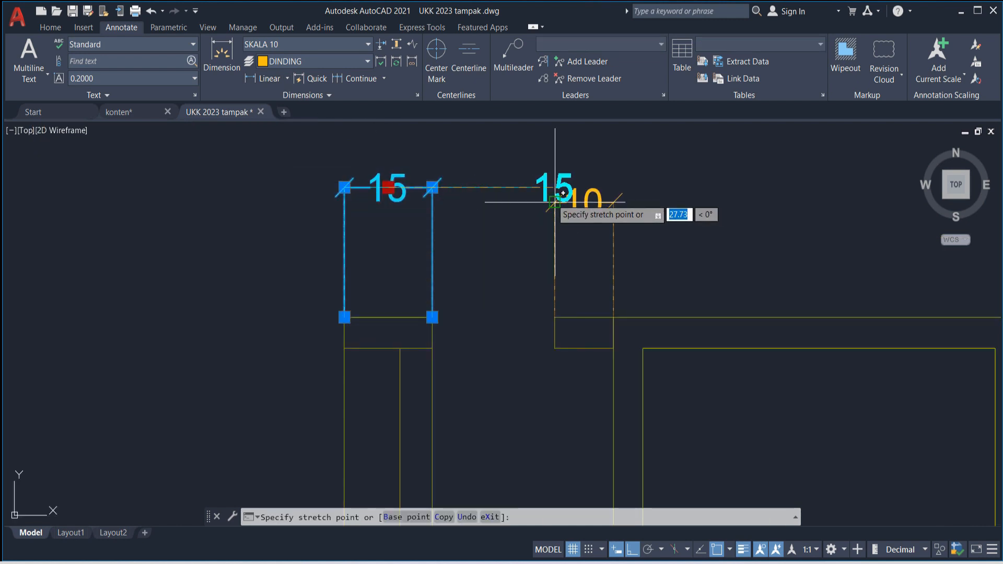
left_click(389, 203)
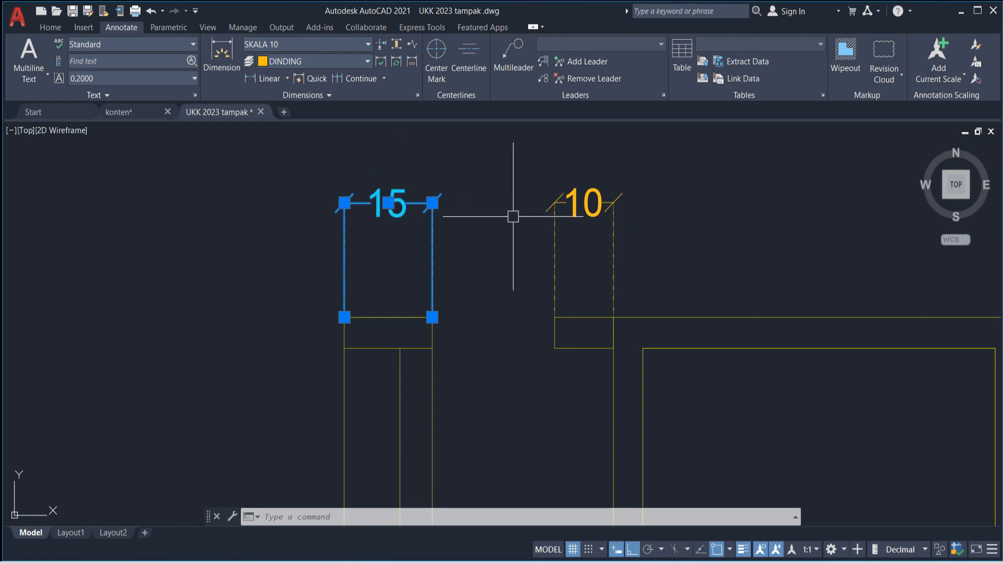
key("Escape")
Step: Continue the dimension chain above the door frame head to both edges of the right jamb and the head's far end
scroll(523, 217, "down", 4)
middle_click_drag(533, 217, 352, 214)
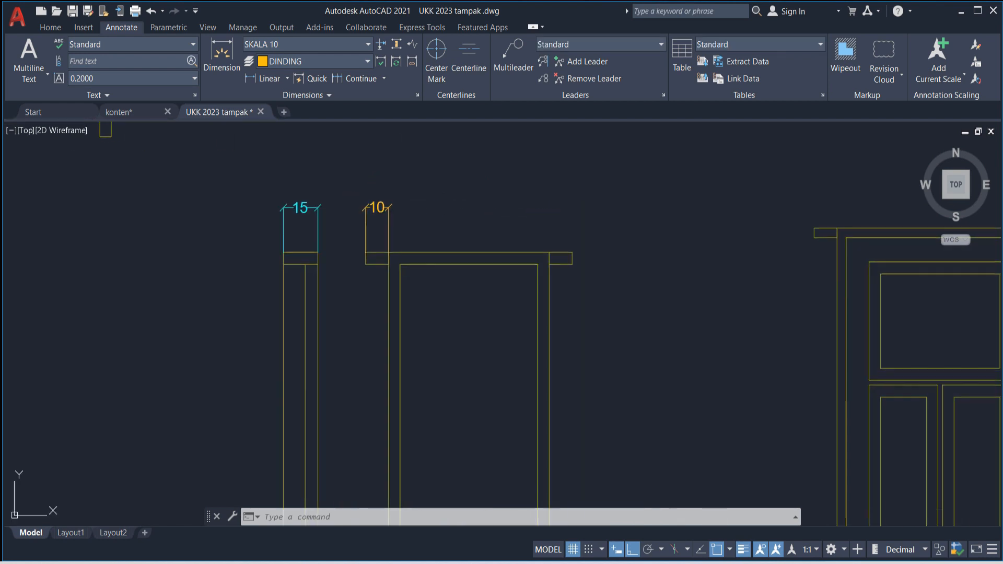
left_click(251, 79)
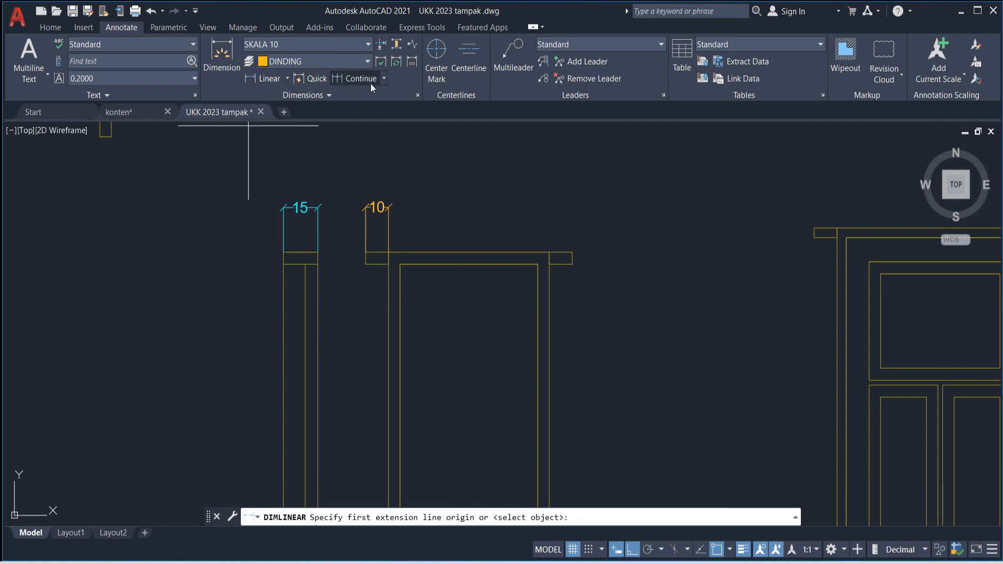
left_click(353, 79)
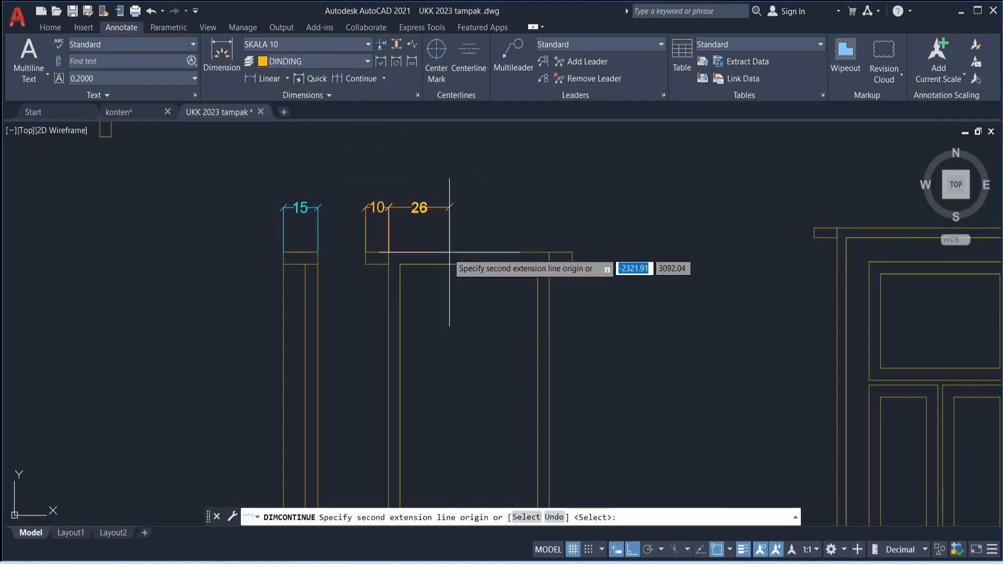
scroll(536, 252, "up", 2)
left_click(535, 270)
left_click(553, 271)
left_click(589, 254)
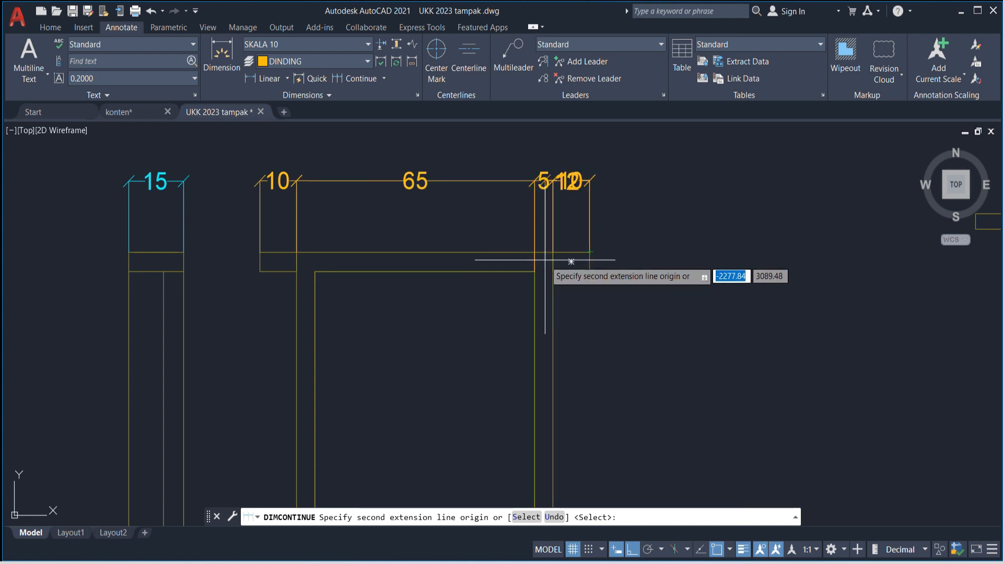
key("Return")
key("Return")
Step: Add a vertical linear dimension for the head's thickness on the left side of the narrow door frame section
scroll(537, 258, "down", 5)
scroll(366, 235, "up", 3)
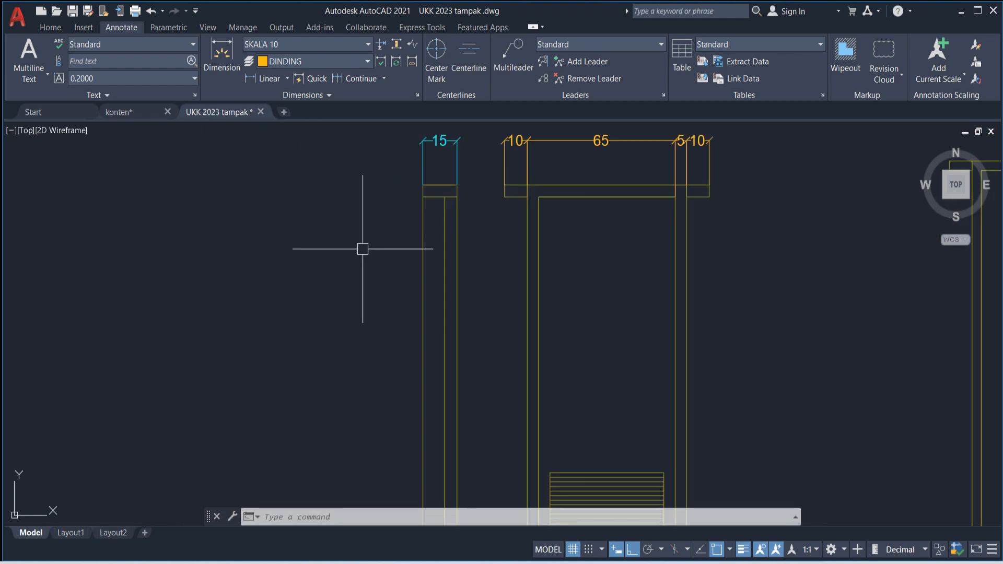
left_click(253, 81)
scroll(416, 194, "up", 2)
scroll(418, 201, "up", 2)
left_click(431, 169)
left_click(431, 199)
left_click(324, 201)
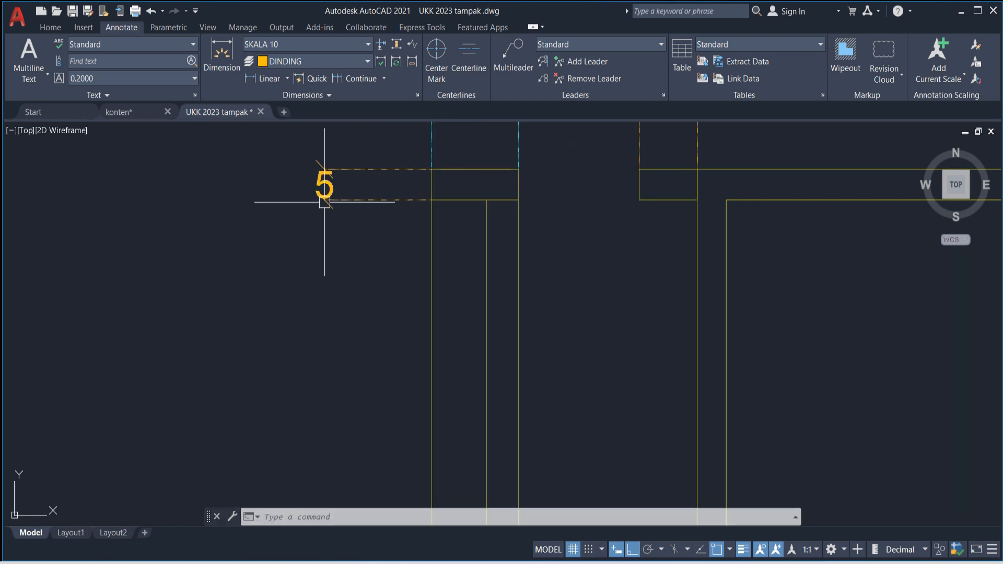
Step: Continue the vertical dimension chain down the narrow door frame section to the lower horizontal line and the section's bottom edge
left_click(351, 79)
scroll(382, 337, "down", 5)
middle_click_drag(380, 336, 379, 104)
middle_click_drag(379, 366, 382, 167)
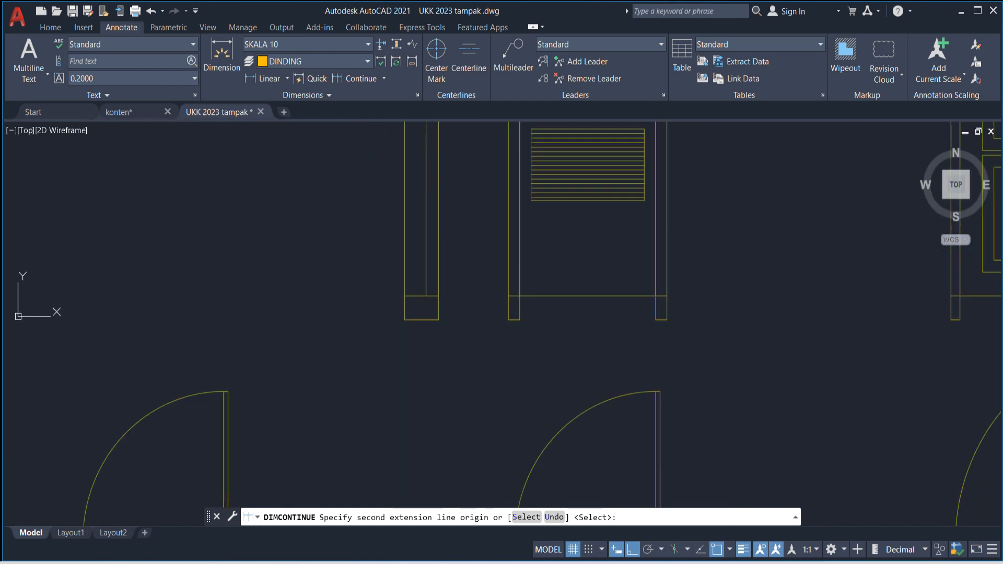
scroll(403, 292, "up", 3)
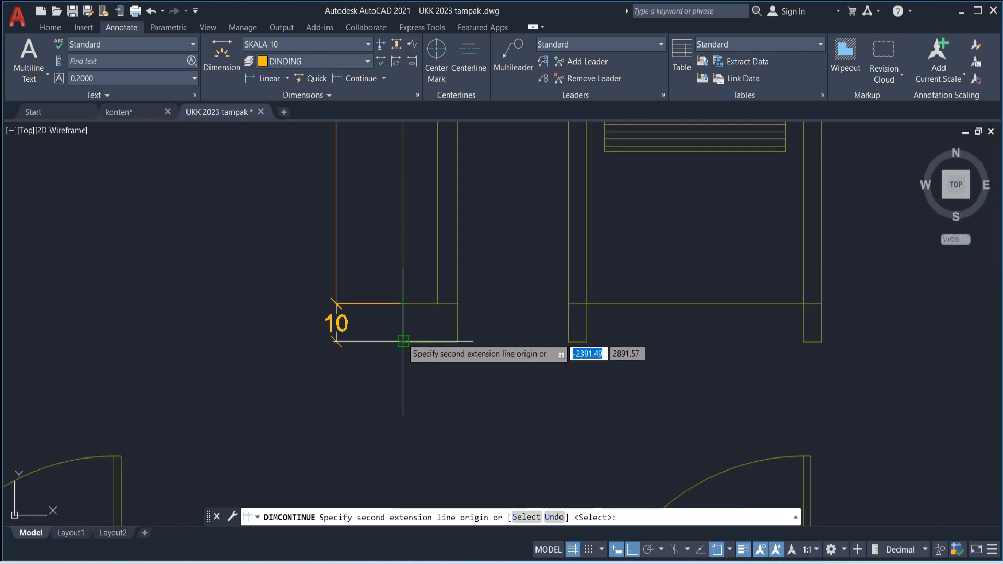
key("Return")
scroll(370, 327, "down", 3)
middle_click_drag(370, 328, 359, 398)
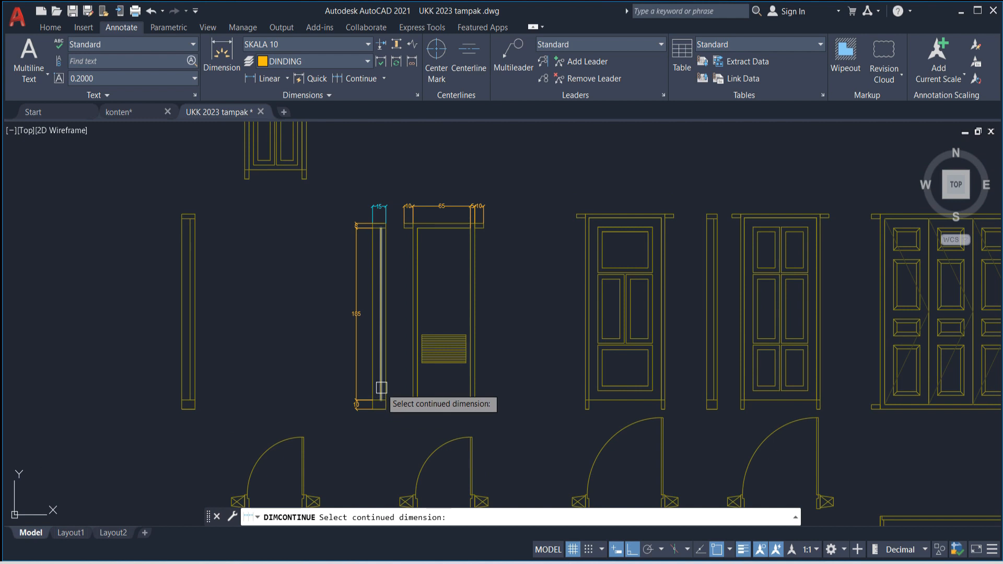
scroll(363, 257, "up", 5)
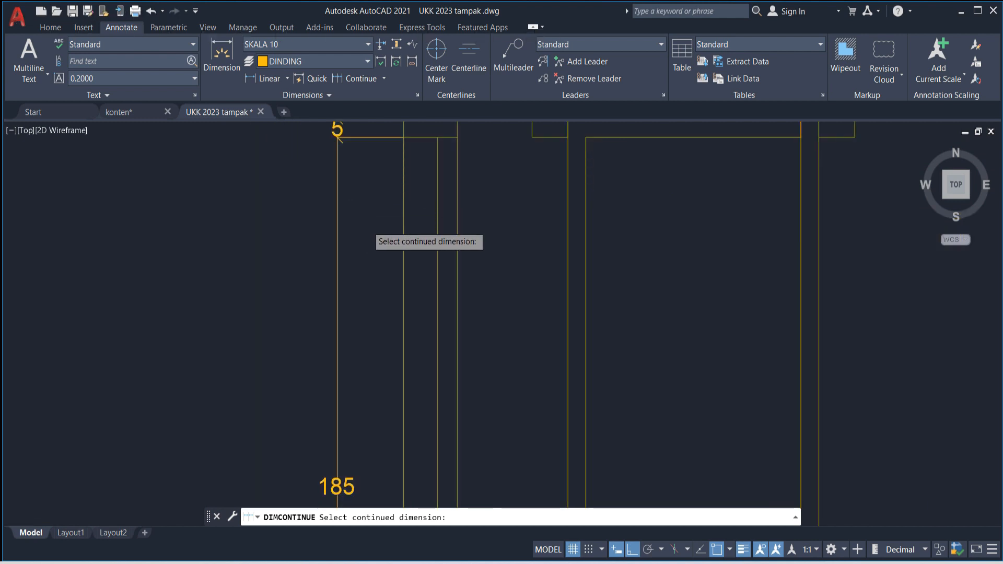
scroll(365, 231, "down", 5)
key("Escape")
Step: Open the properties of the long vertical dimension beside the narrow door frame section
scroll(360, 267, "up", 5)
scroll(392, 264, "down", 4)
middle_click_drag(392, 264, 403, 319)
scroll(401, 339, "up", 5)
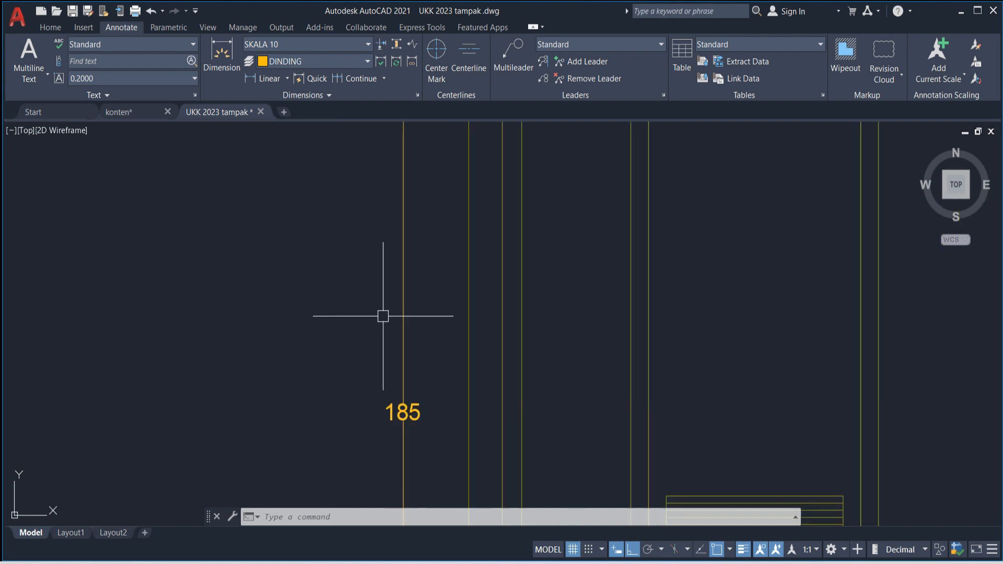
scroll(394, 321, "down", 2)
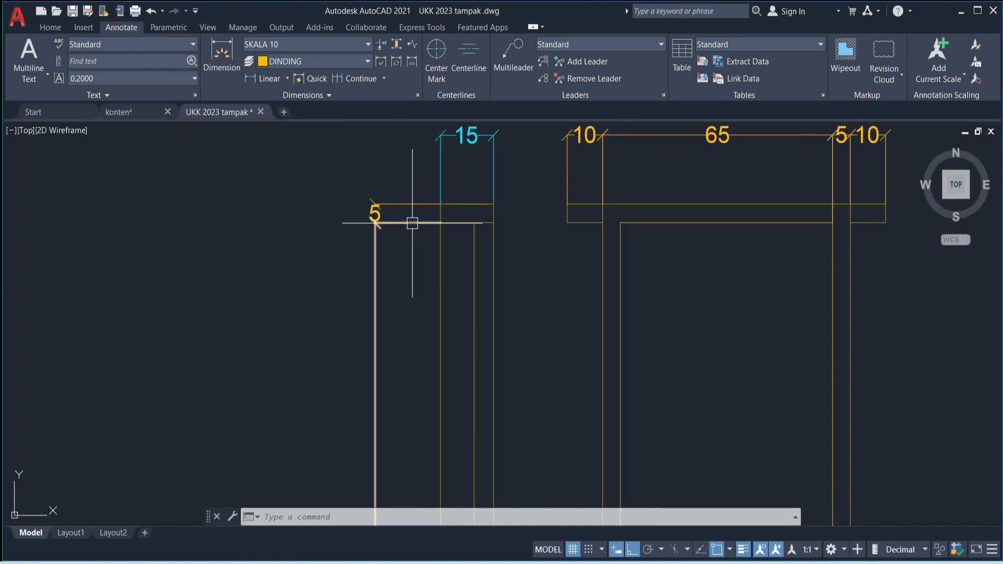
left_click(375, 267)
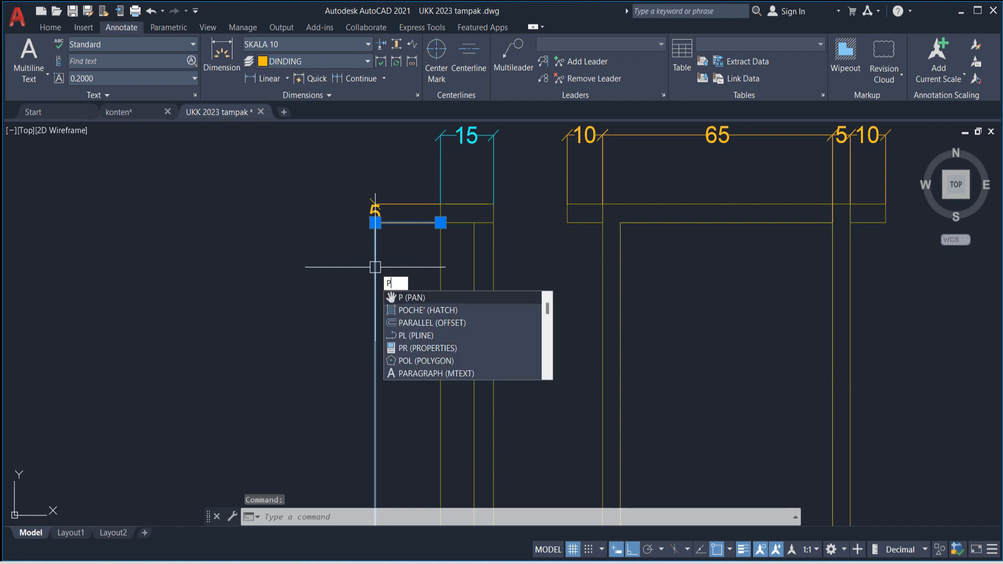
key("Return")
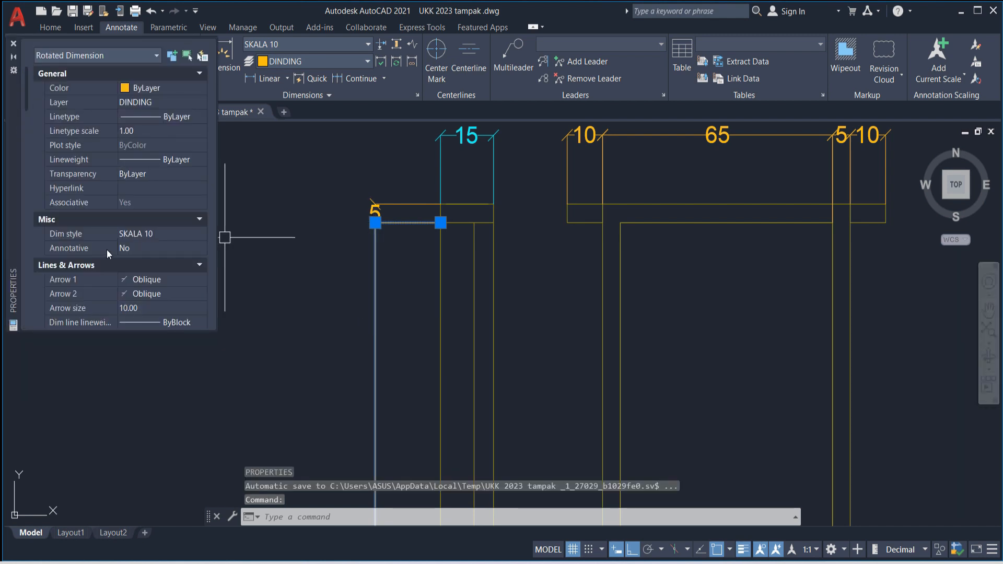
Step: Set both extension line linetypes of the long vertical dimension to the dashed ACAD_IS... linetype
scroll(106, 249, "down", 3)
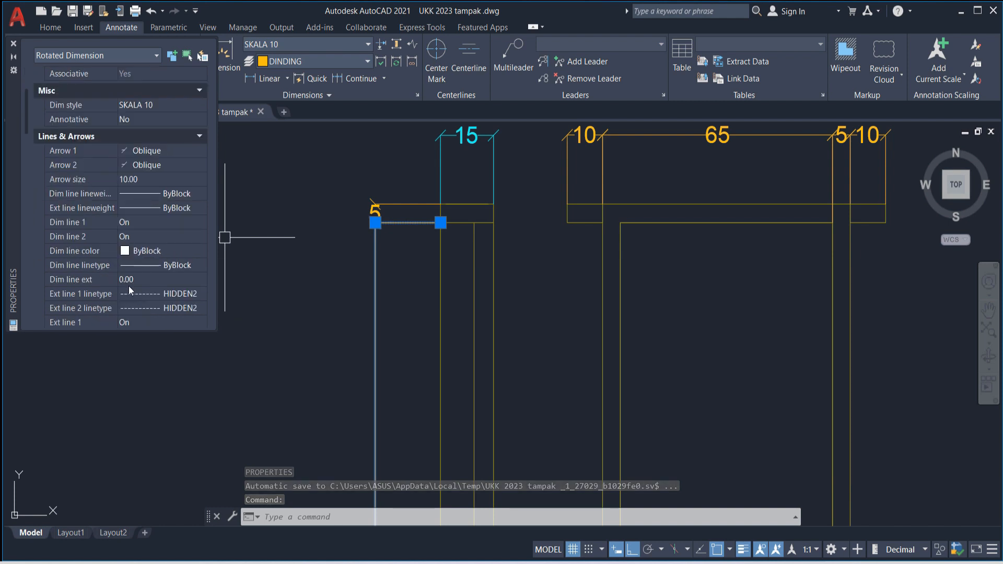
scroll(130, 290, "down", 1)
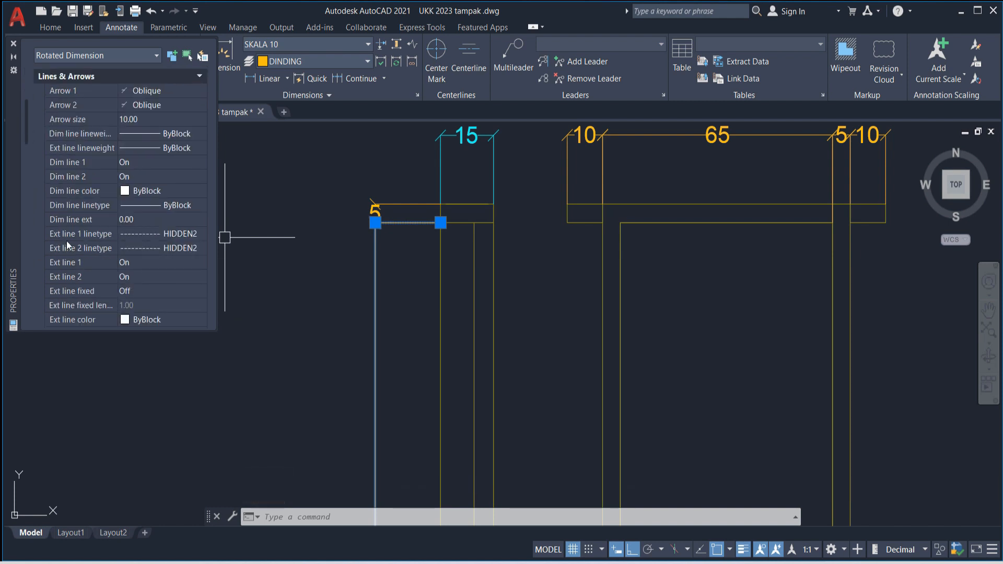
scroll(67, 240, "up", 1)
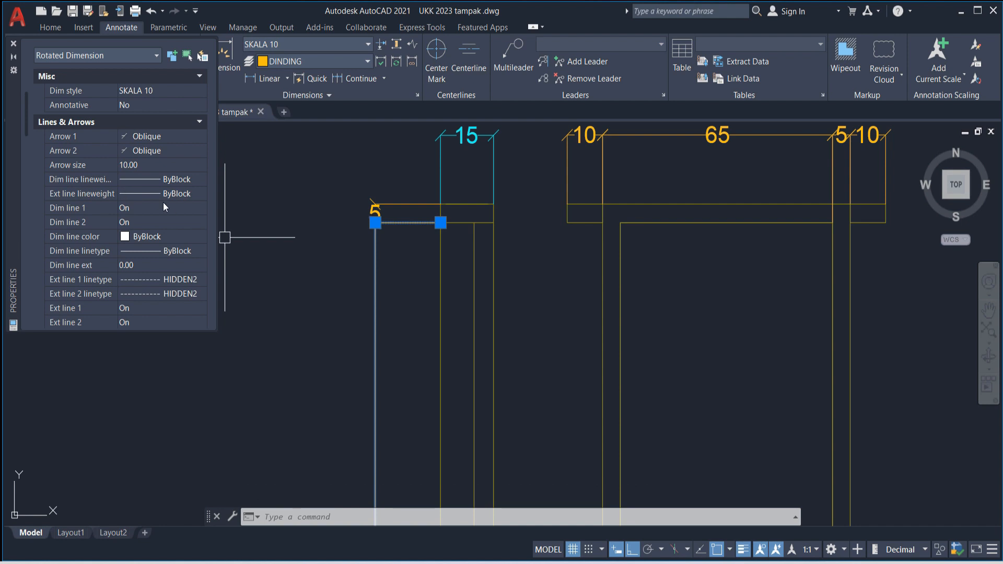
scroll(177, 231, "down", 1)
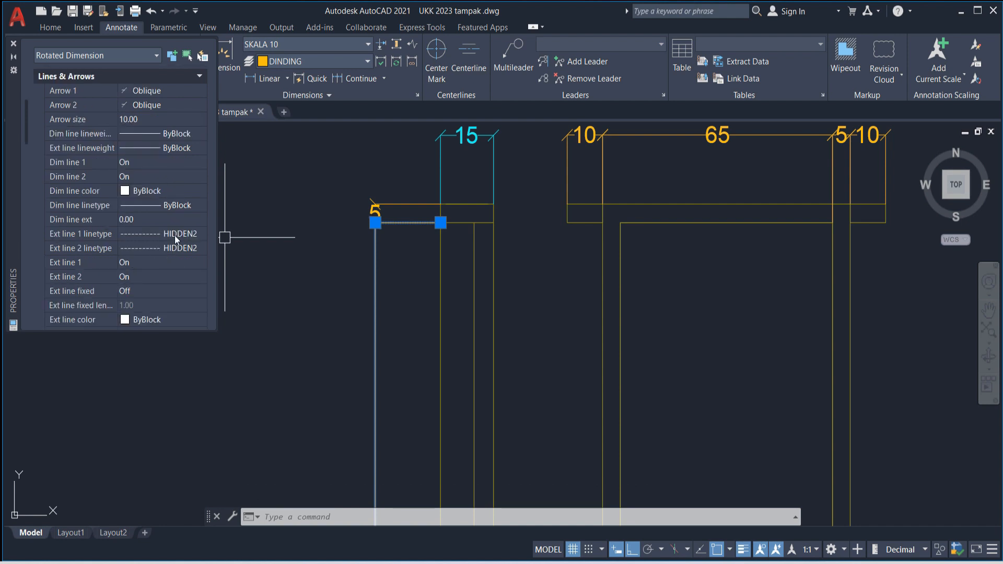
left_click(174, 235)
left_click(175, 235)
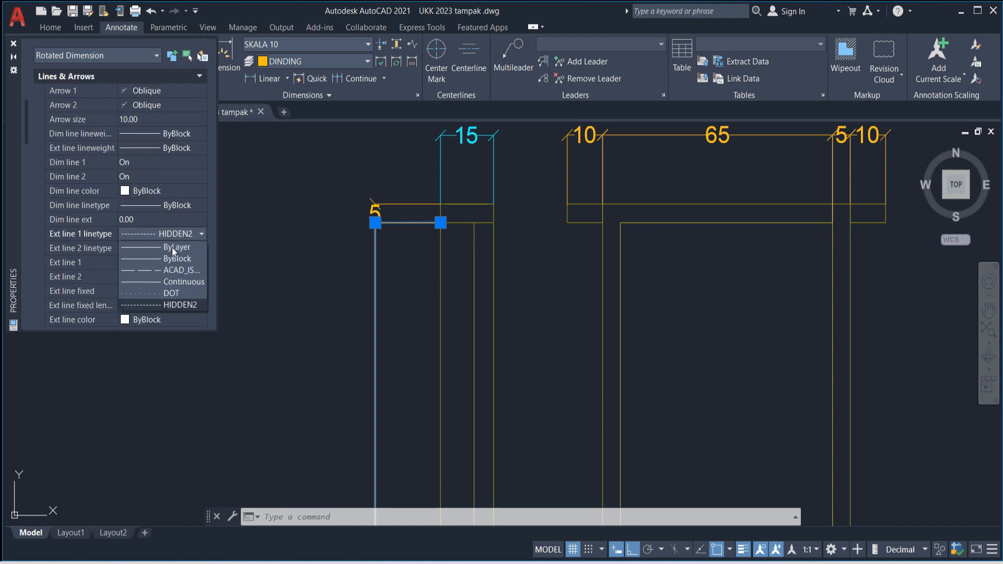
scroll(167, 269, "up", 3)
left_click(171, 265)
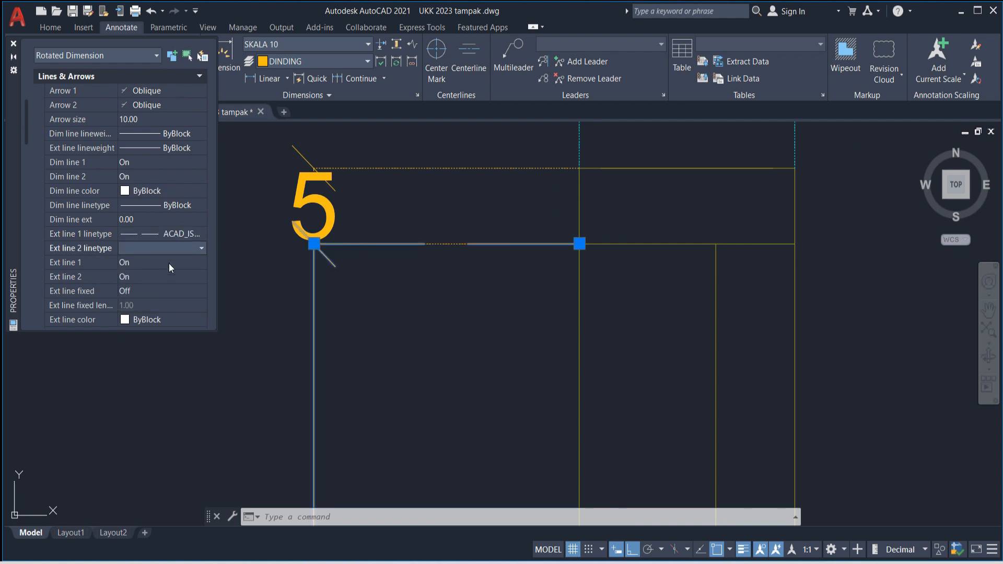
left_click(184, 253)
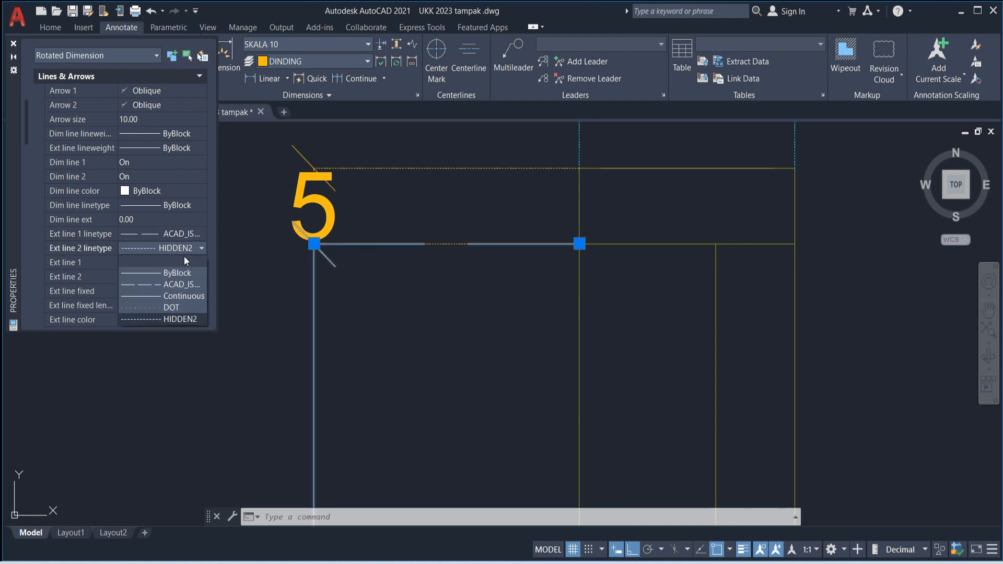
left_click(173, 286)
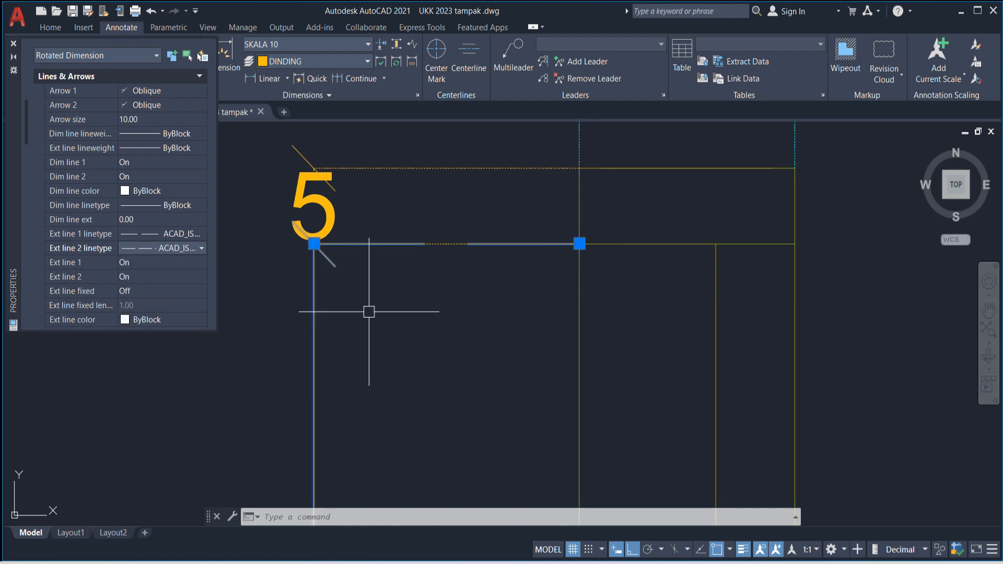
key("Escape")
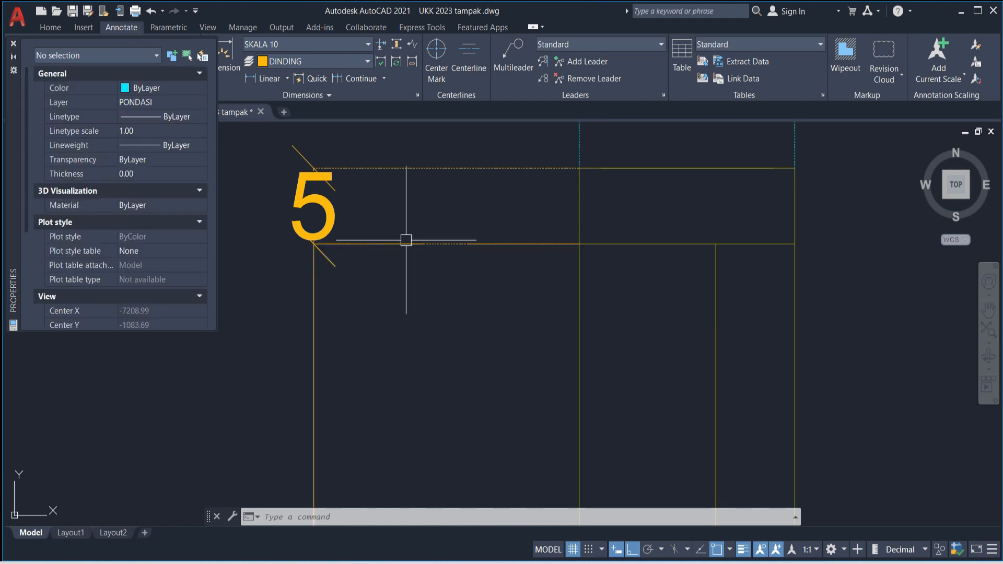
Step: Match the long vertical dimension's properties onto the dimensions along the top of the narrow frame section and the adjacent door elevation
scroll(412, 241, "down", 8)
scroll(443, 248, "up", 3)
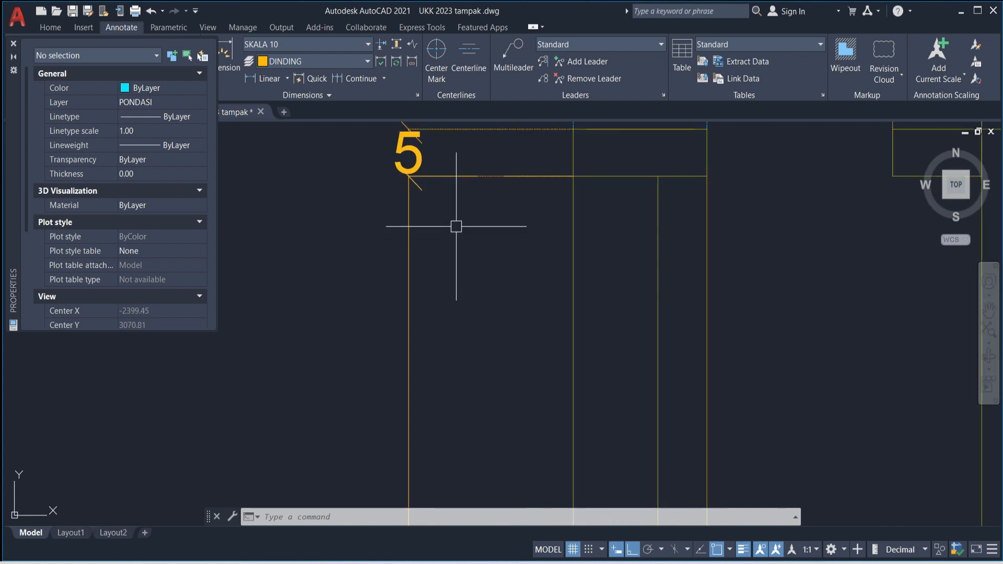
scroll(470, 214, "down", 3)
scroll(467, 206, "up", 2)
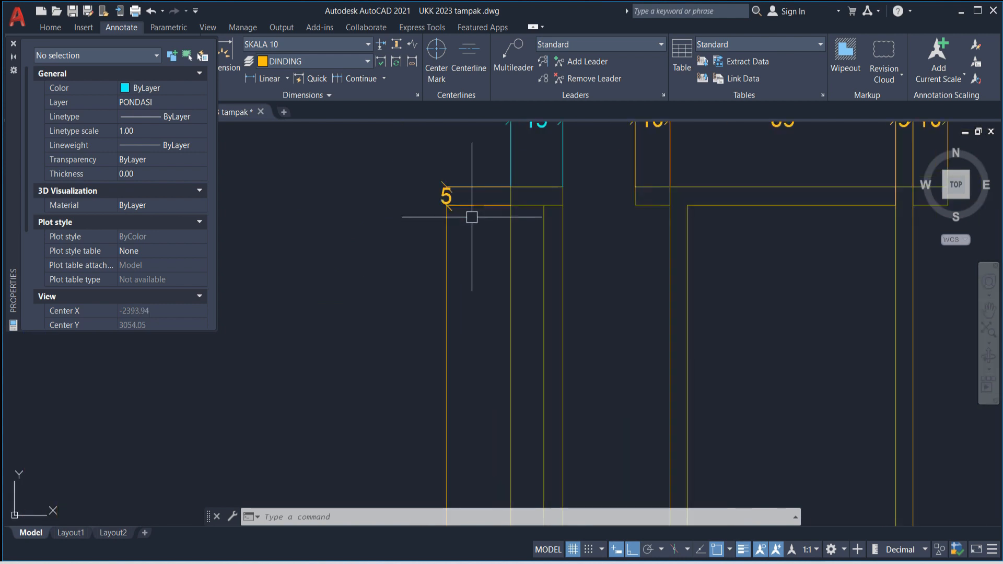
type("MA")
key("Return")
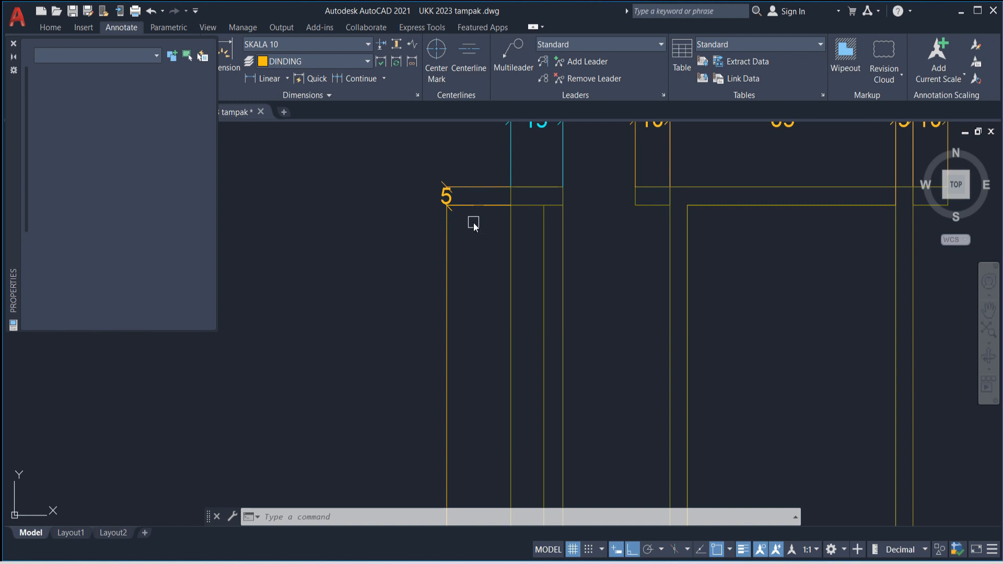
left_click(445, 280)
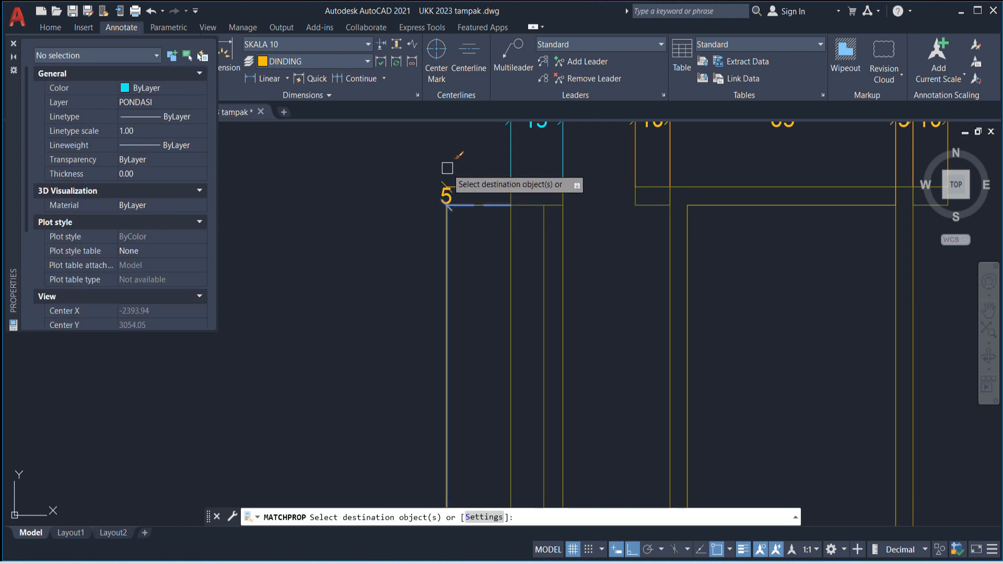
scroll(445, 175, "up", 5)
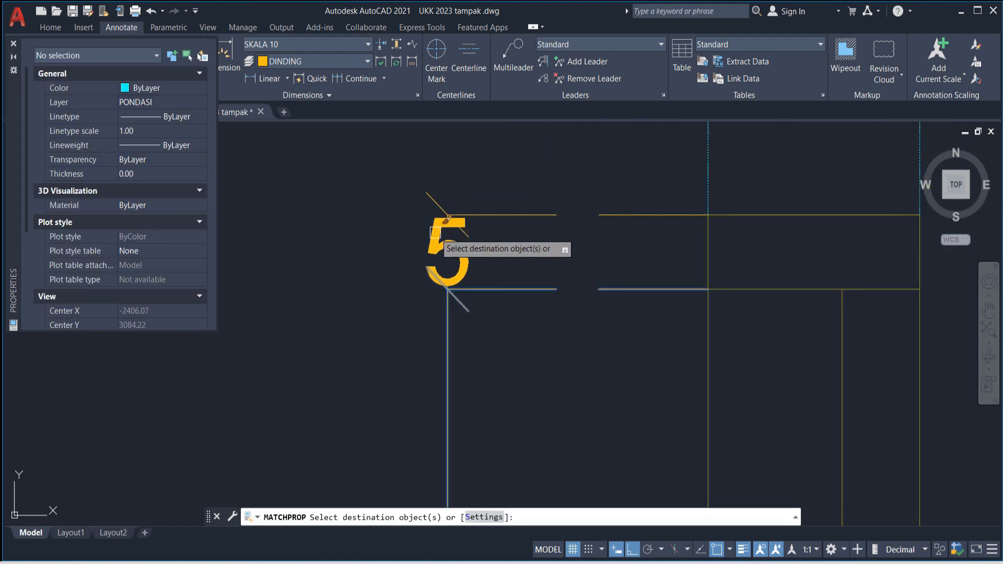
scroll(470, 303, "down", 5)
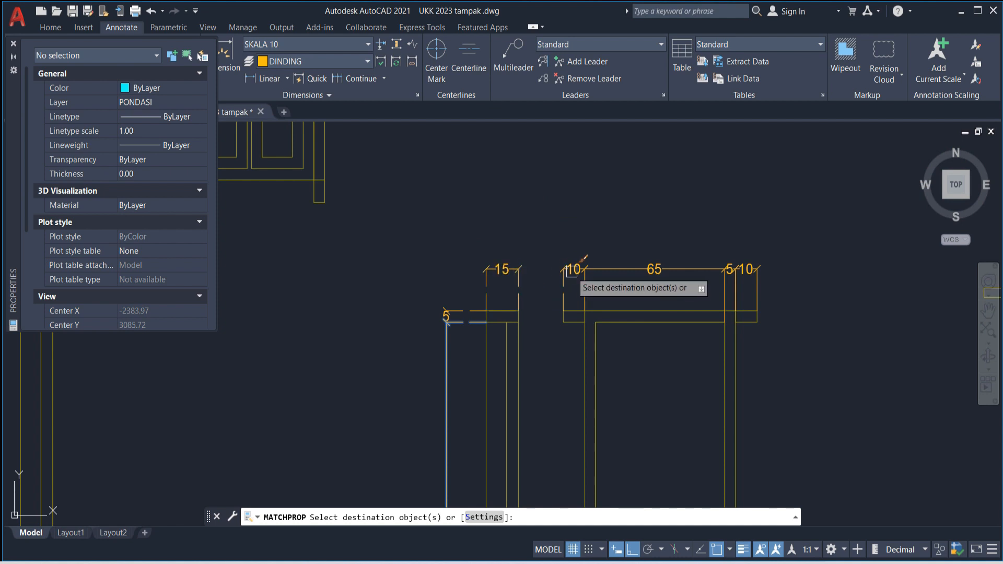
left_click(740, 272)
left_click(633, 254)
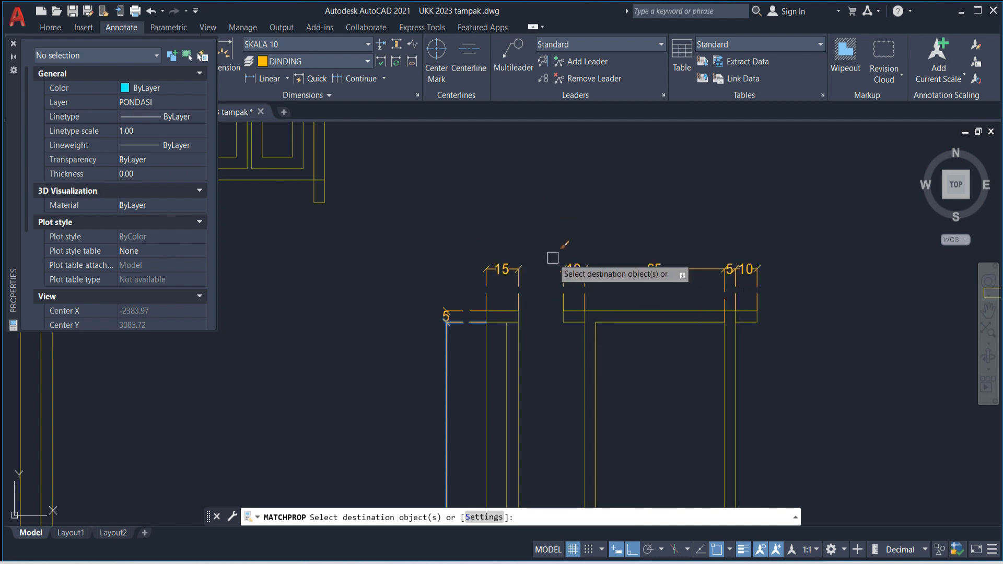
scroll(556, 258, "down", 3)
key("Return")
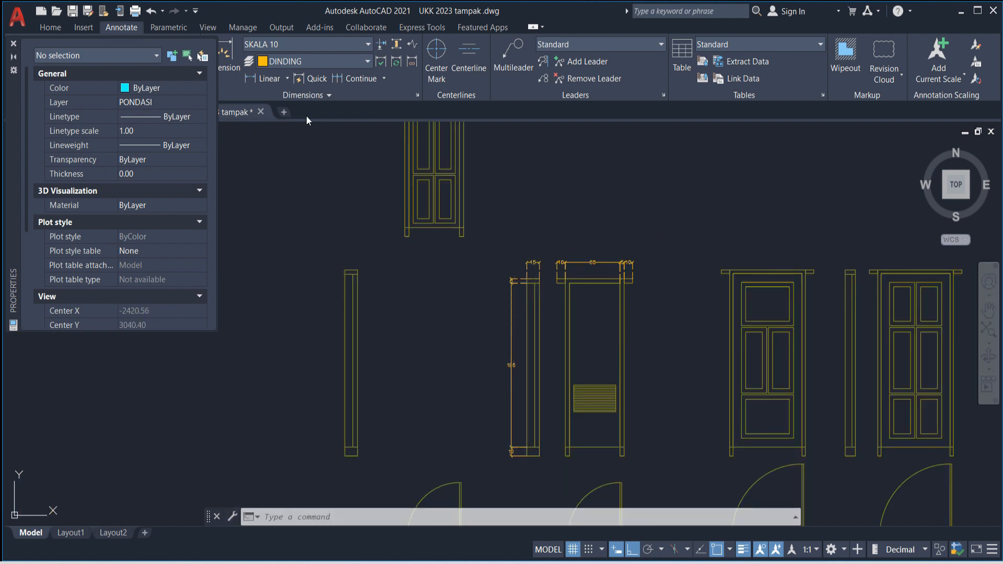
left_click(14, 43)
Step: Add a horizontal linear dimension below the left crossed block of the first door's floor plan
scroll(470, 271, "down", 5)
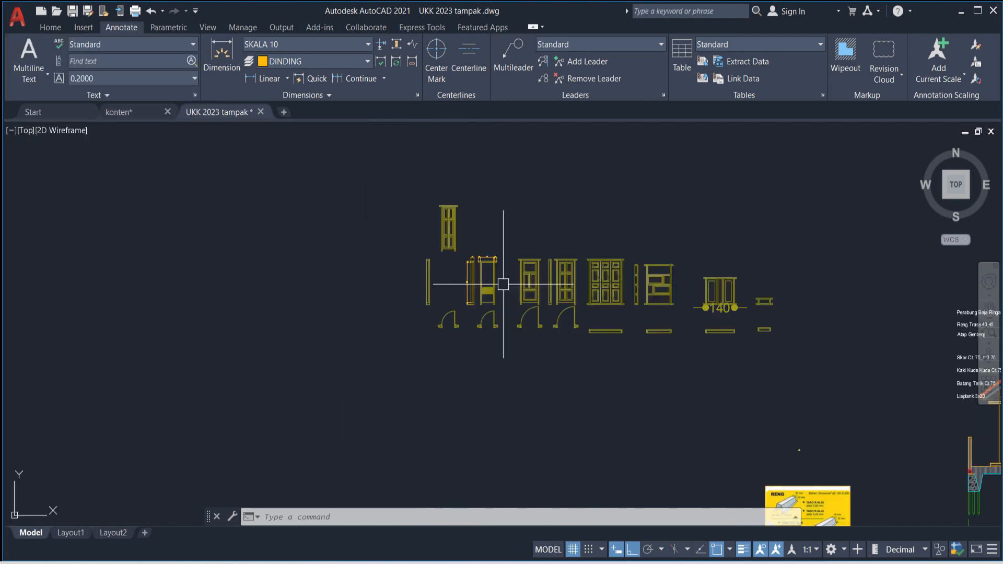
scroll(152, 231, "up", 6)
middle_click_drag(569, 266, 267, 237)
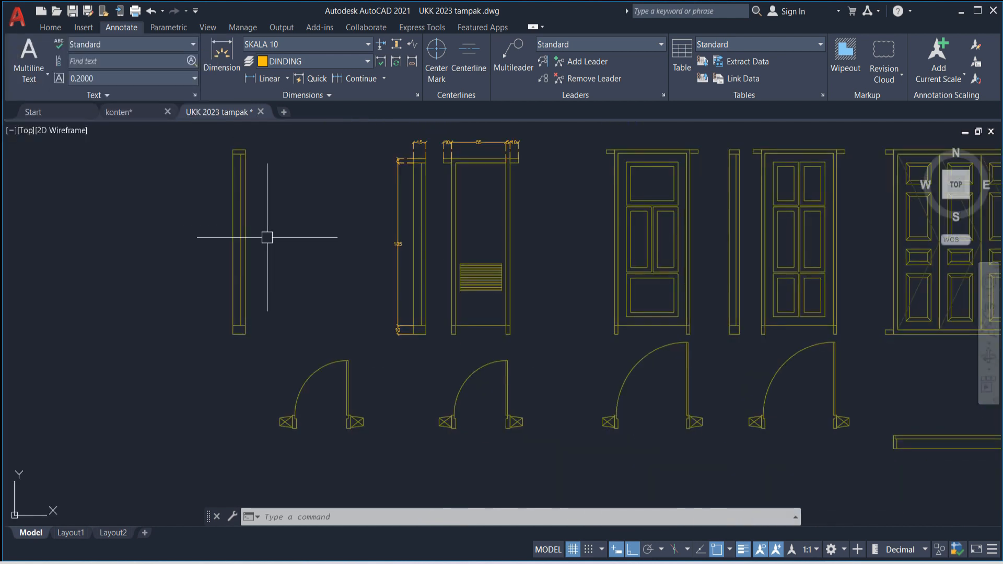
mouse_move(400, 277)
middle_mouse_down()
mouse_move(437, 209)
mouse_move(429, 189)
middle_mouse_up()
scroll(346, 365, "up", 6)
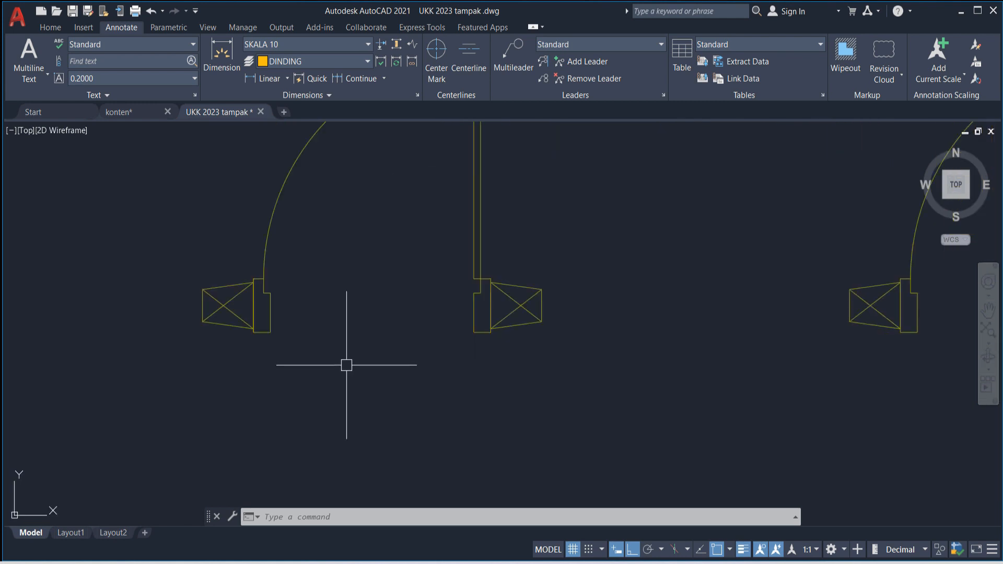
scroll(399, 405, "down", 5)
middle_click_drag(399, 405, 392, 463)
scroll(392, 463, "up", 1)
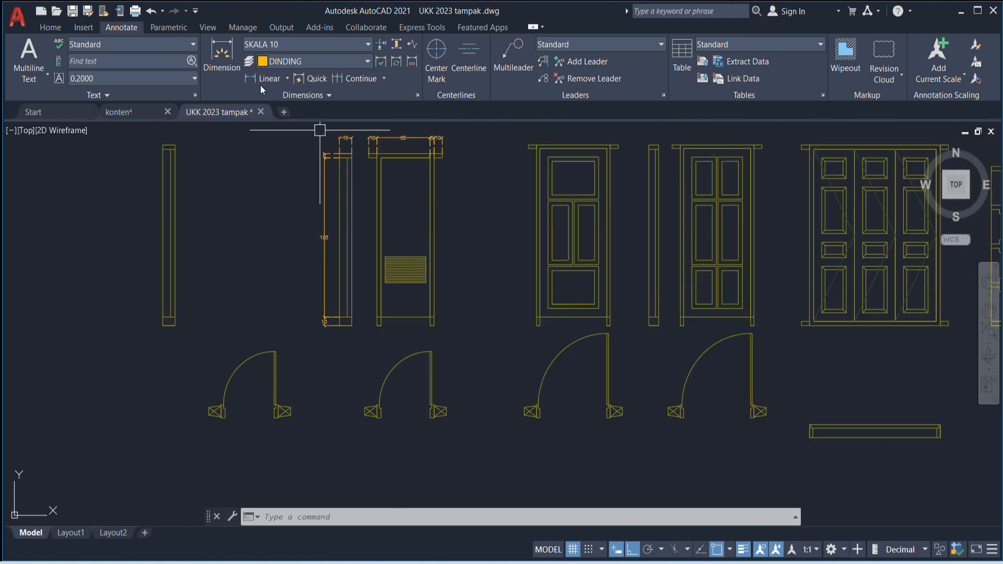
scroll(261, 251, "up", 4)
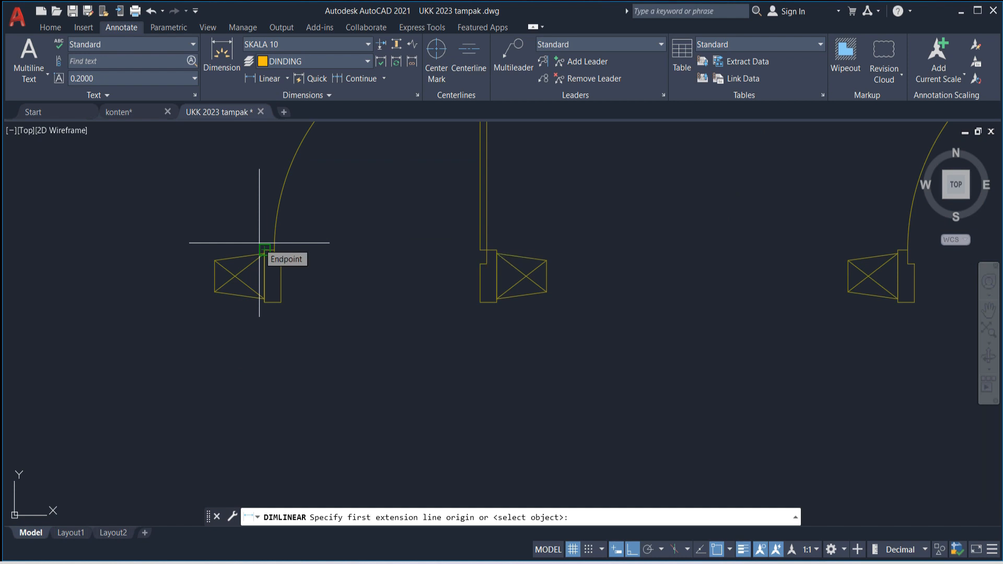
scroll(240, 336, "up", 4)
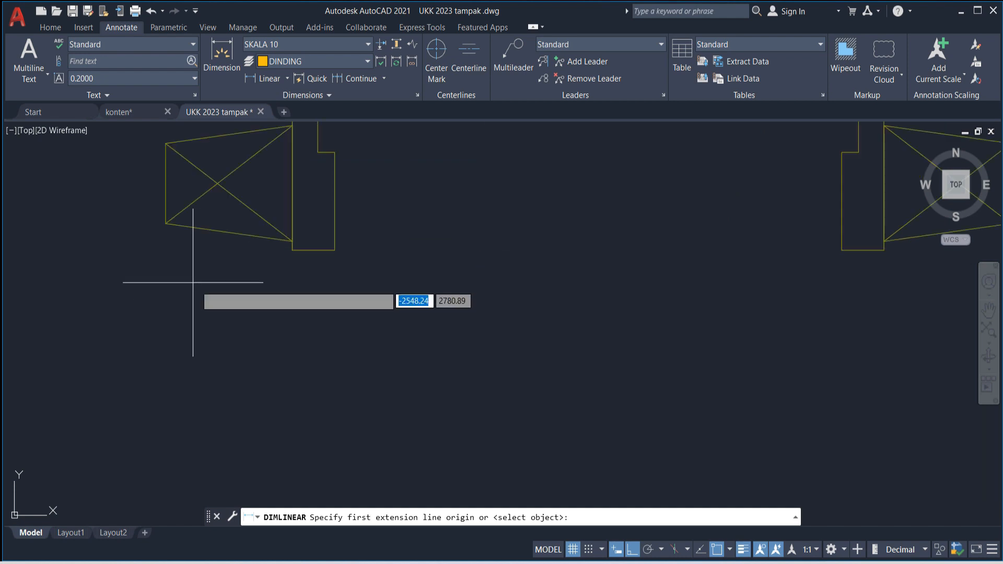
left_click(166, 223)
left_click(292, 224)
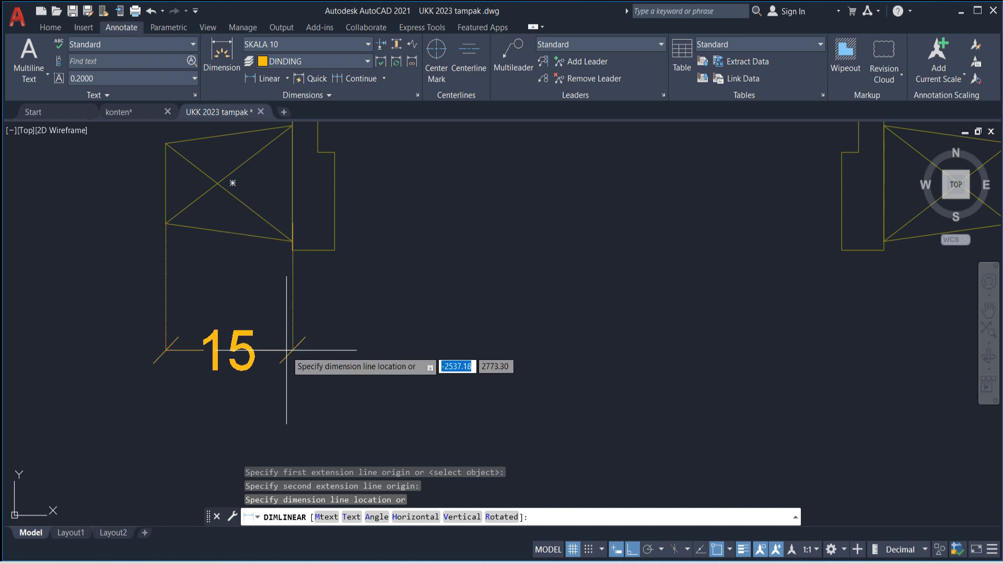
left_click(287, 334)
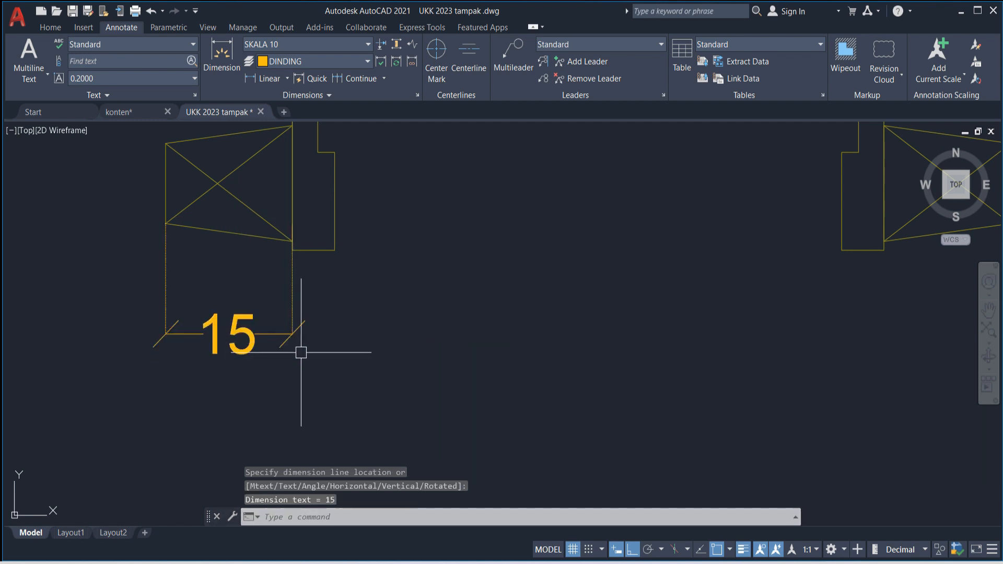
Step: Continue the horizontal dimension chain across the left jamb, the door opening, the right jamb and the right crossed block
left_click(362, 79)
left_click(334, 250)
scroll(445, 267, "down", 4)
middle_click_drag(549, 287, 332, 310)
scroll(331, 311, "up", 3)
left_click(312, 241)
left_click(355, 240)
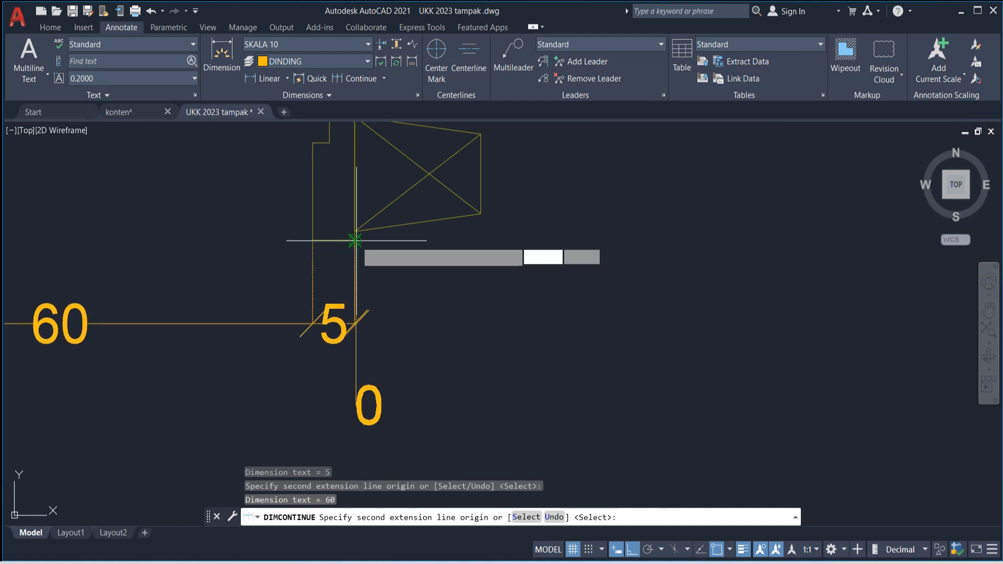
left_click(480, 214)
key("Escape")
Step: Move the whole horizontal dimension chain downward, away from the first door's floor plan
scroll(465, 319, "down", 4)
scroll(395, 335, "up", 2)
middle_click_drag(439, 313, 466, 232)
left_click(666, 250)
left_click(243, 225)
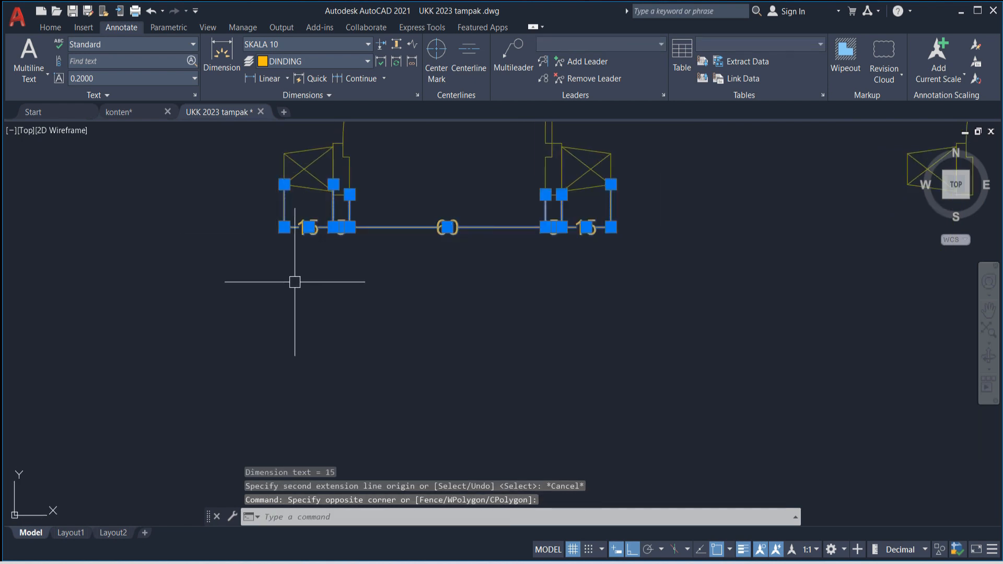
key("space")
left_click(281, 300)
left_click(281, 341)
Step: Open the properties of the dimension under the left crossed block of the first door's floor plan
scroll(500, 310, "down", 2)
middle_click_drag(575, 331, 490, 405)
scroll(444, 361, "down", 8)
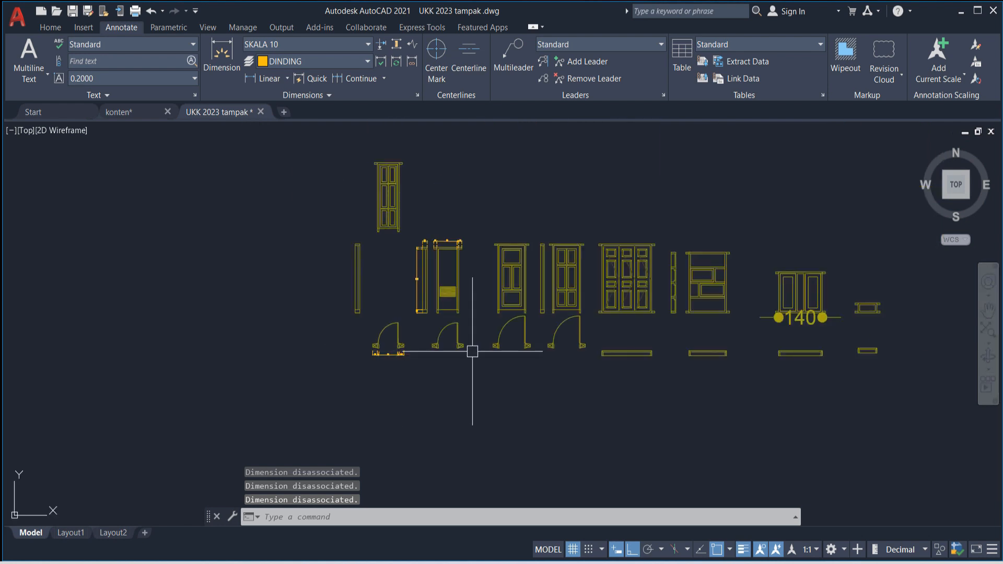
scroll(417, 343, "up", 6)
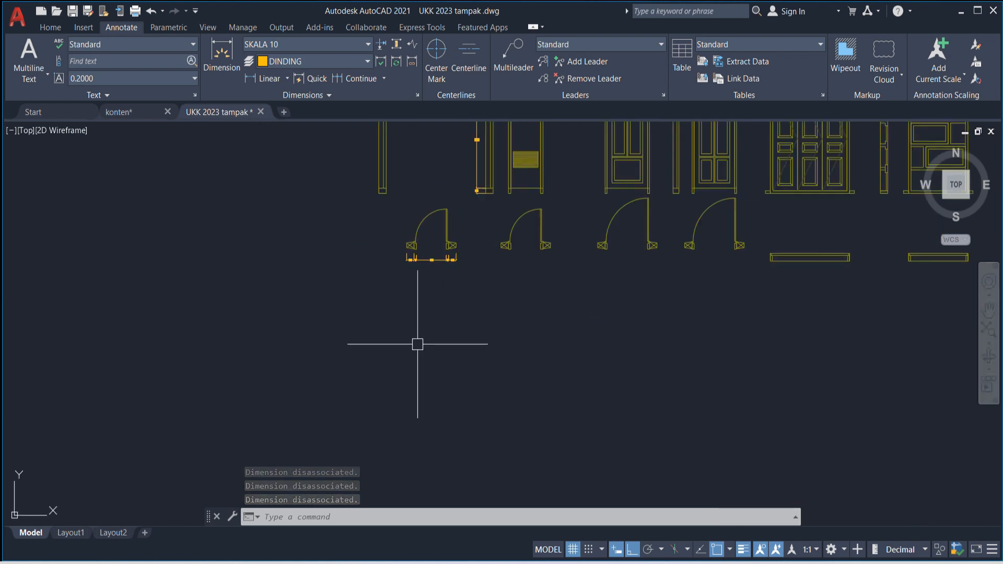
mouse_move(419, 242)
middle_mouse_down()
mouse_move(432, 352)
mouse_move(425, 381)
middle_mouse_up()
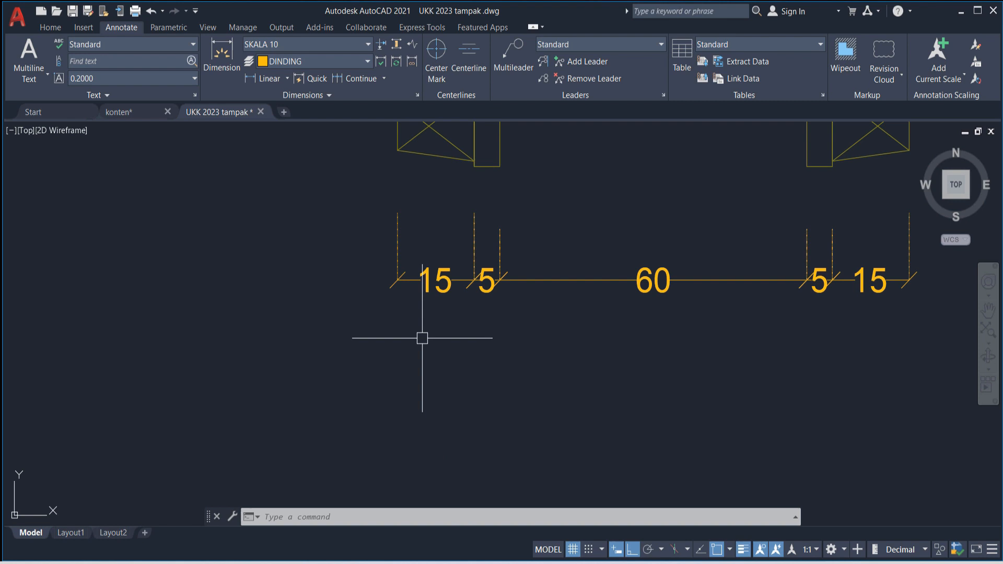
key("Escape")
scroll(442, 261, "up", 4)
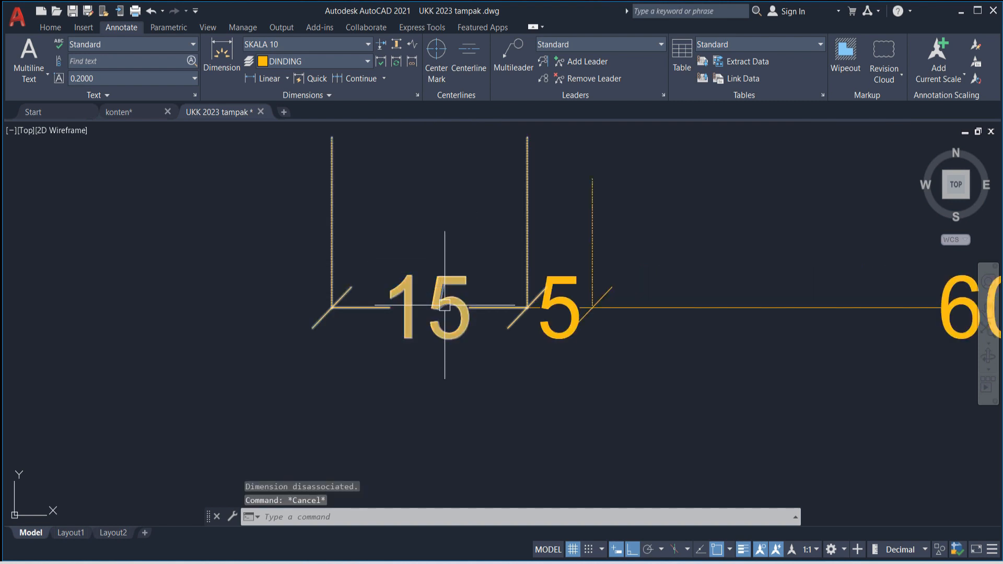
scroll(433, 317, "down", 4)
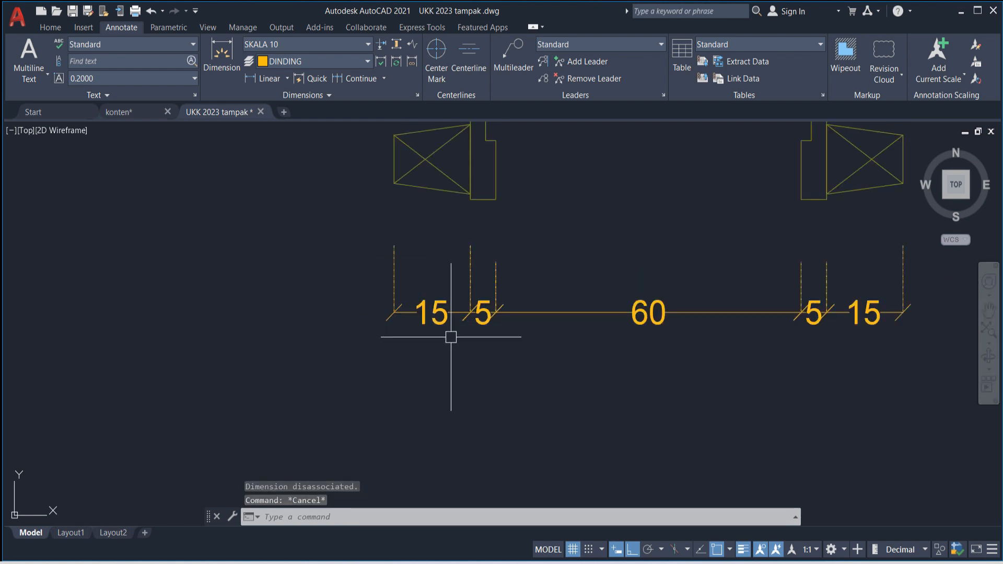
left_click(436, 314)
scroll(418, 320, "up", 4)
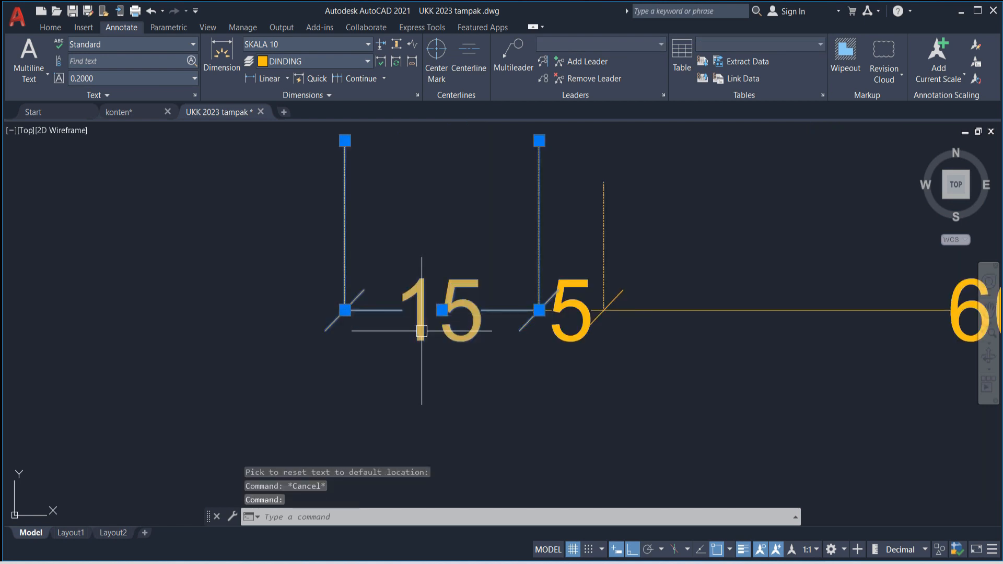
type("R")
key("Return")
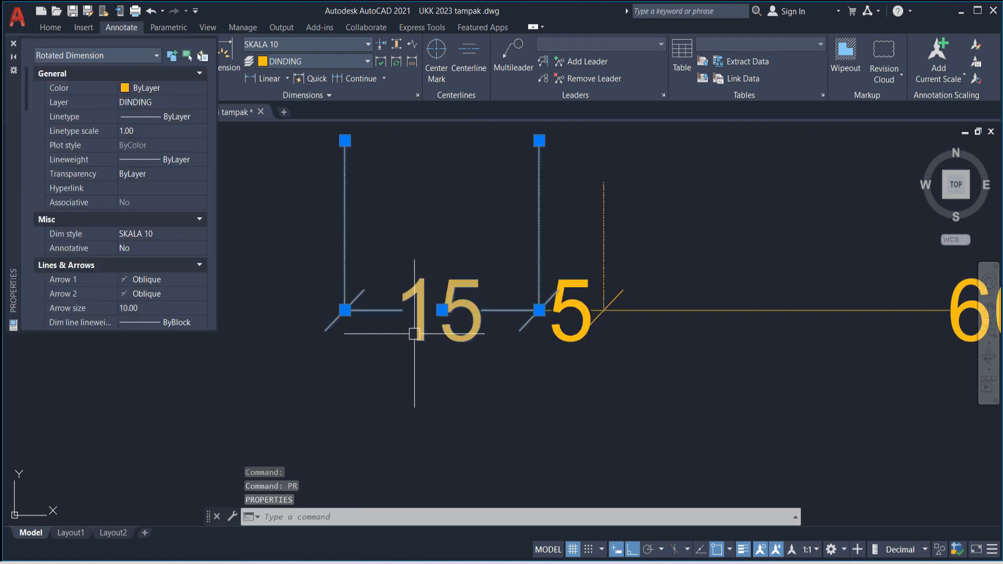
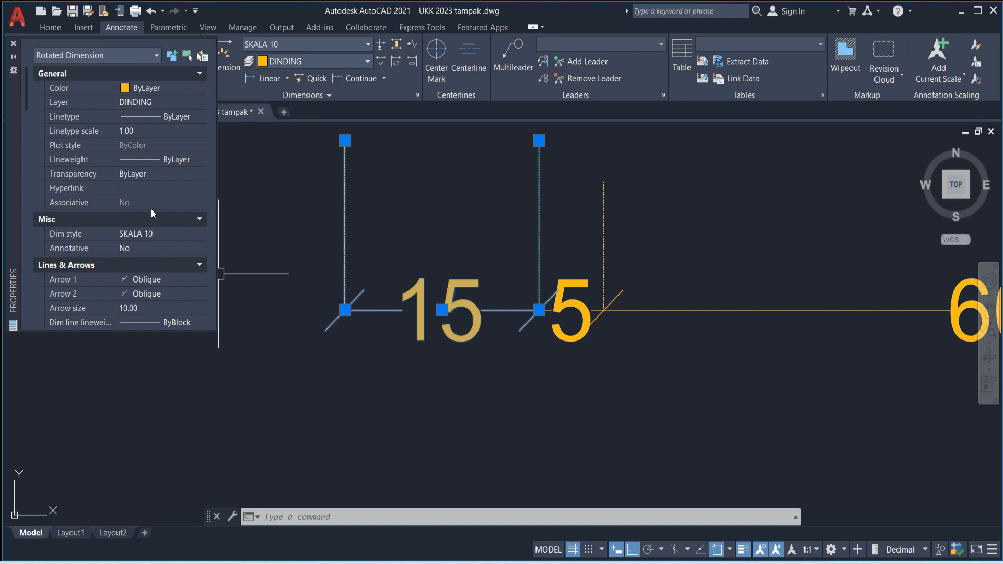
Step: Override the left block dimension's text with B and close its properties
scroll(120, 219, "down", 4)
scroll(121, 223, "up", 1)
scroll(121, 224, "down", 4)
scroll(121, 222, "down", 5)
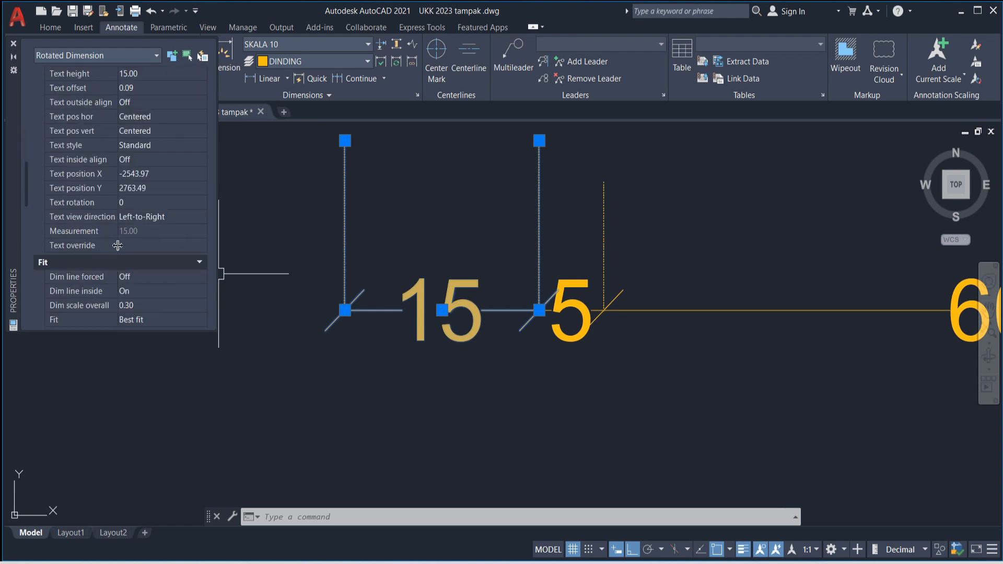
left_click(127, 244)
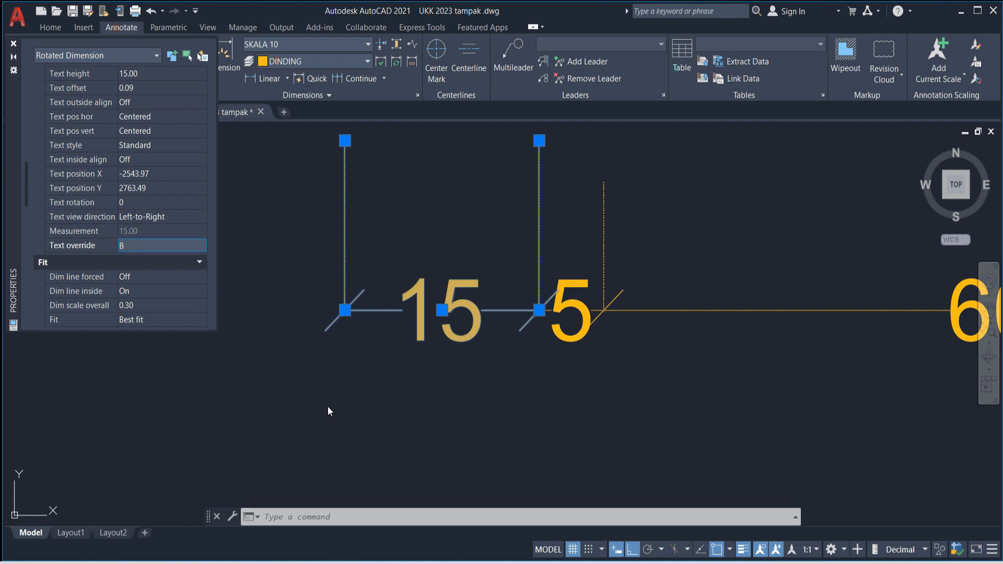
key("Return")
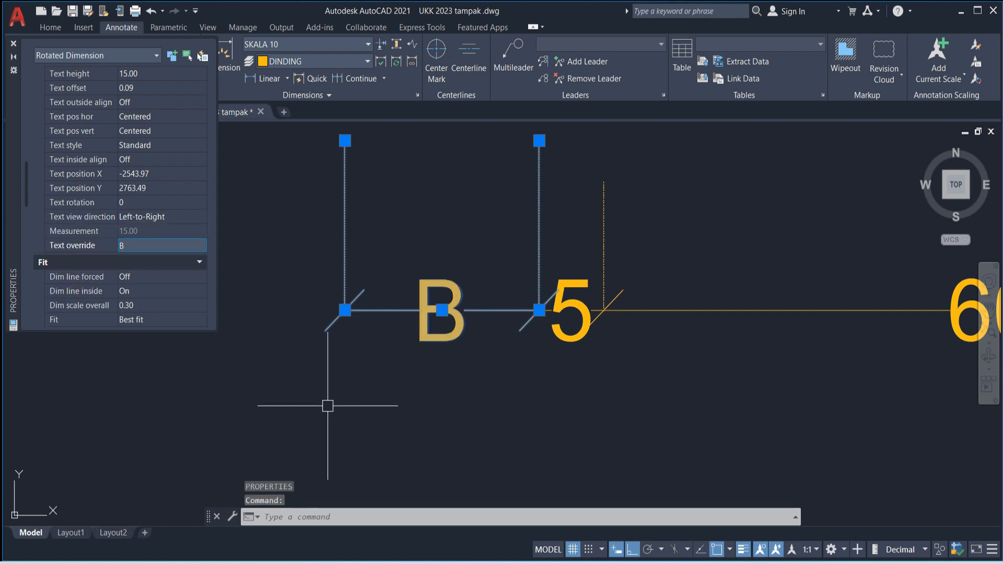
left_click(14, 45)
scroll(370, 287, "down", 6)
scroll(284, 348, "up", 5)
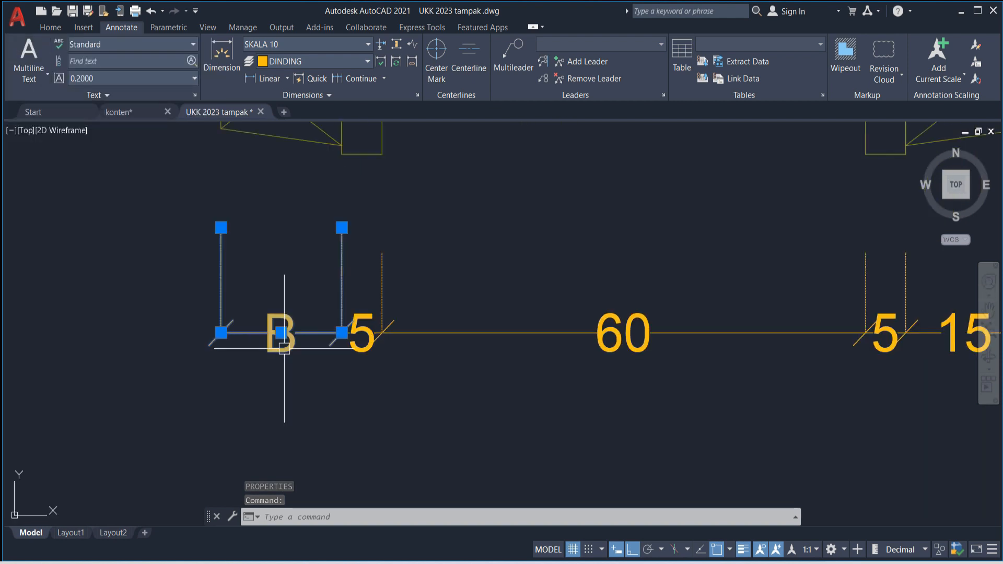
key("Escape")
Step: Examine the dimension chain below the first door's floor plan and the dimensions above the adjacent door frame elevation
scroll(418, 365, "down", 4)
middle_click_drag(419, 365, 392, 321)
scroll(492, 372, "up", 5)
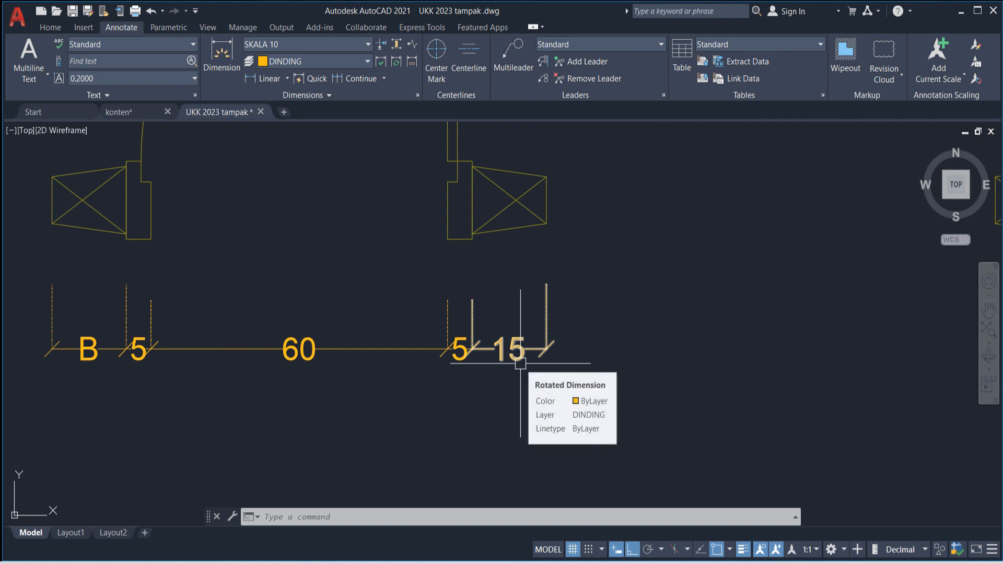
scroll(521, 364, "down", 3)
middle_click_drag(519, 365, 486, 407)
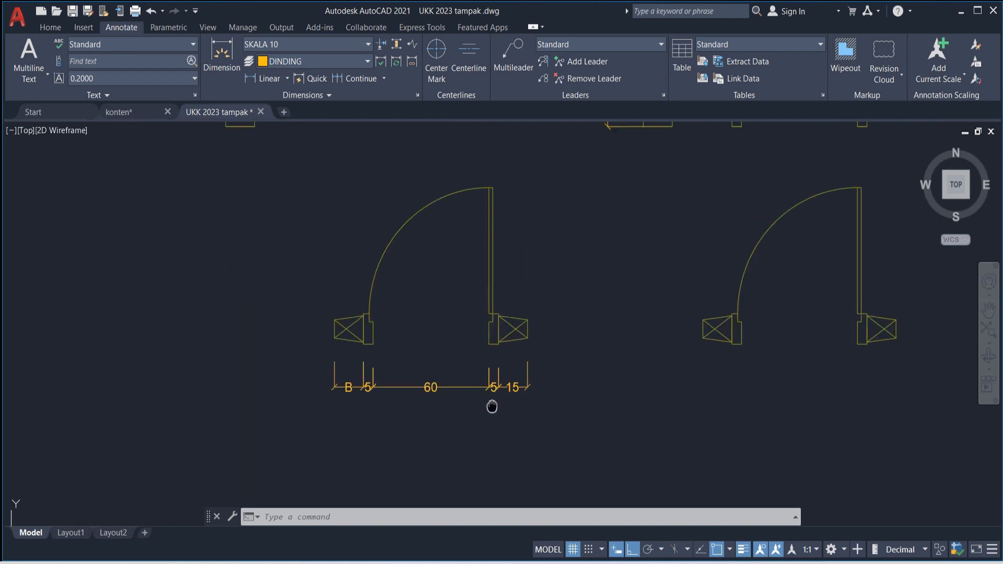
scroll(484, 448, "down", 2)
scroll(572, 198, "up", 5)
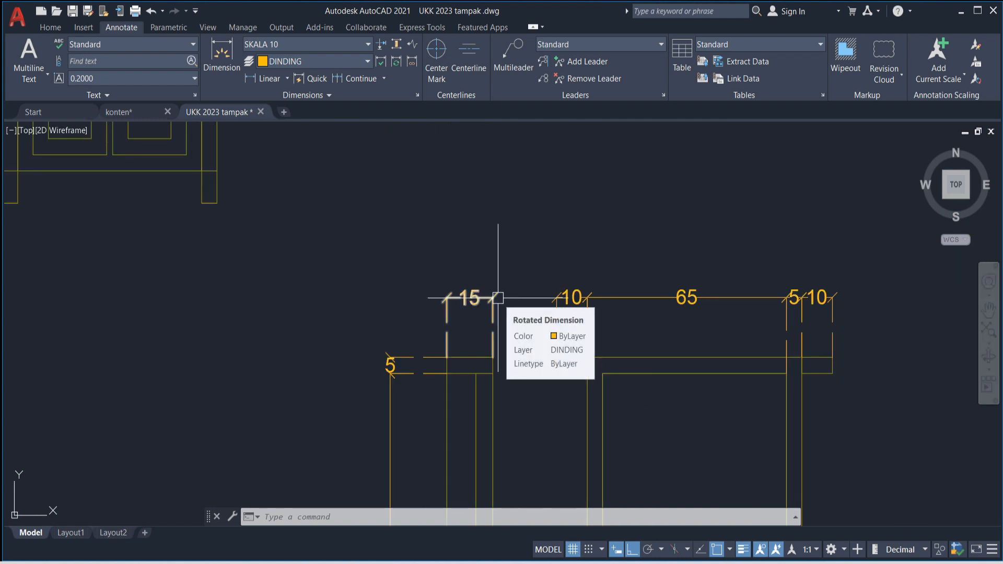
Step: Change the overall scale for dimension features in the SKALA 10 style and set the style current
type("d")
key("Return")
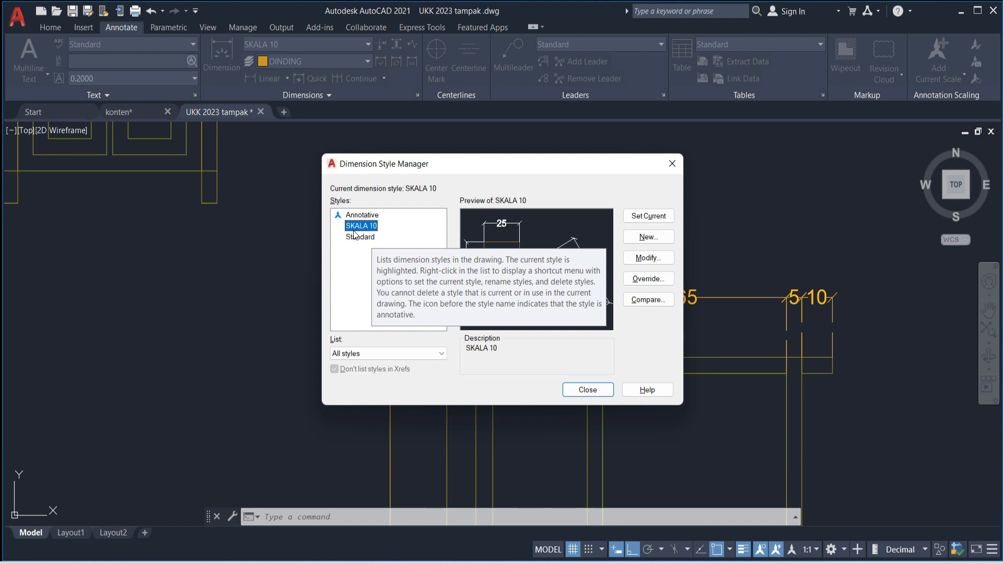
left_click(643, 258)
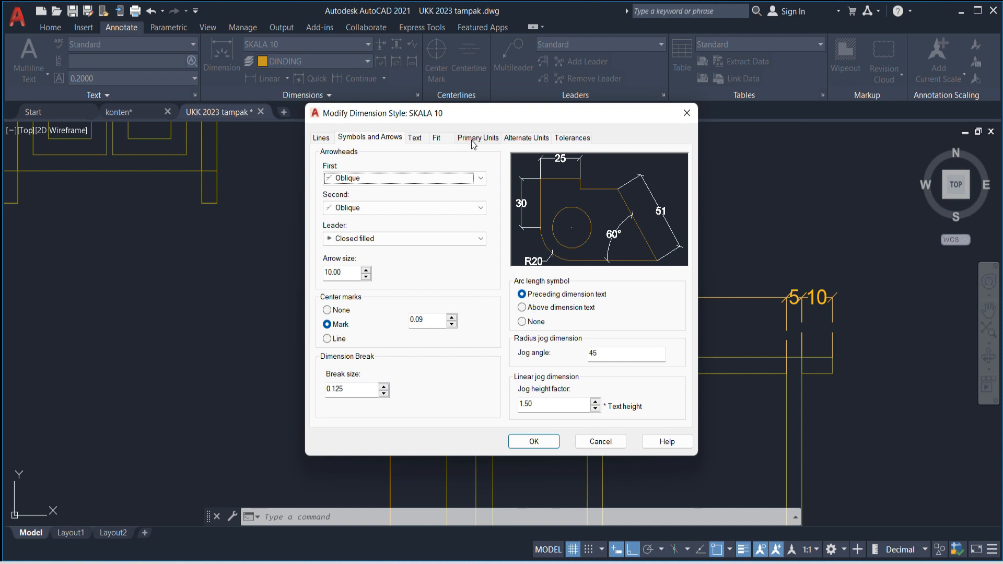
left_click(438, 138)
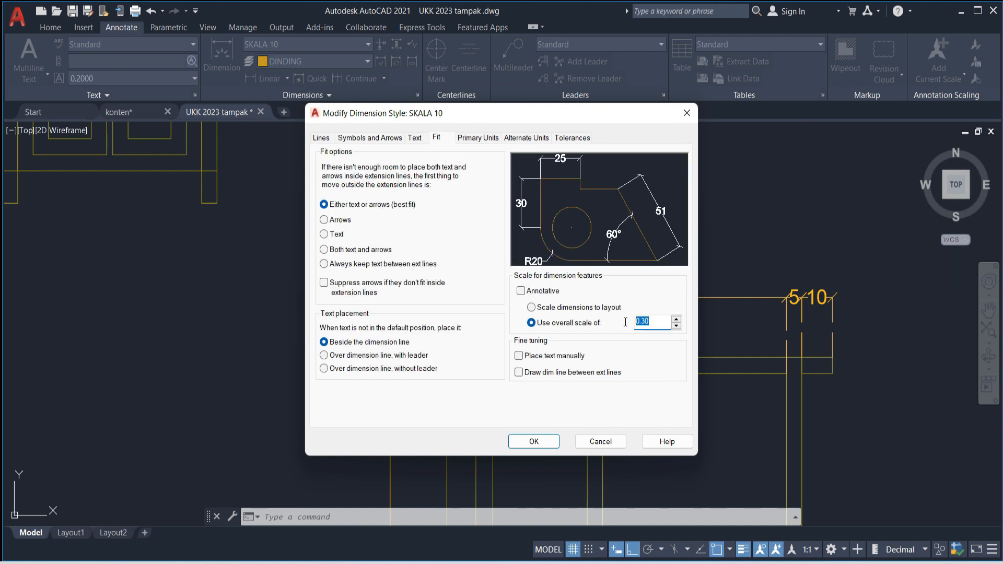
left_click(534, 441)
left_click(644, 217)
left_click(588, 395)
Step: Examine how the dimensions look on the door elevations and floor plans after the style change
scroll(502, 314, "down", 3)
scroll(488, 315, "up", 8)
scroll(518, 301, "down", 5)
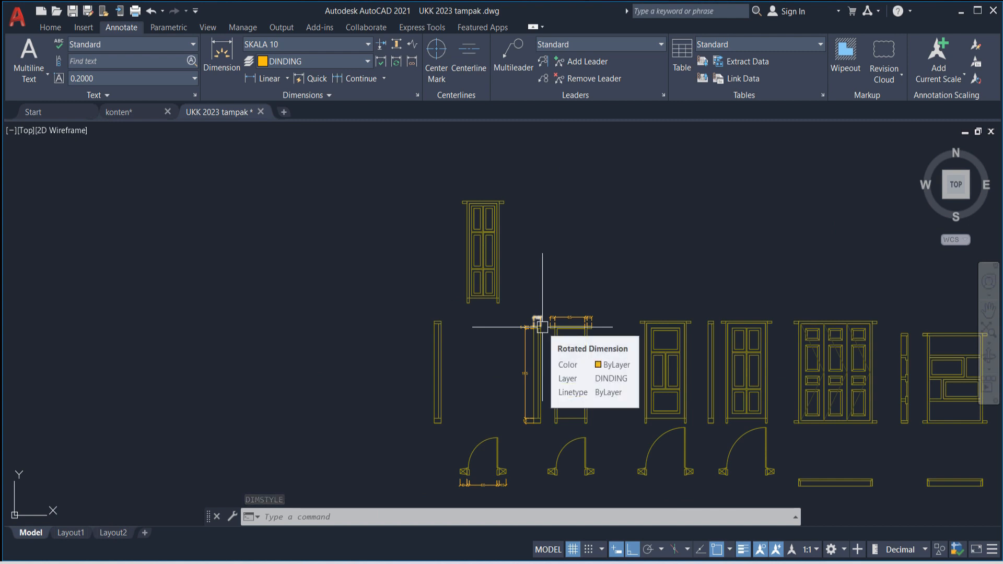
middle_click_drag(556, 376, 287, 250)
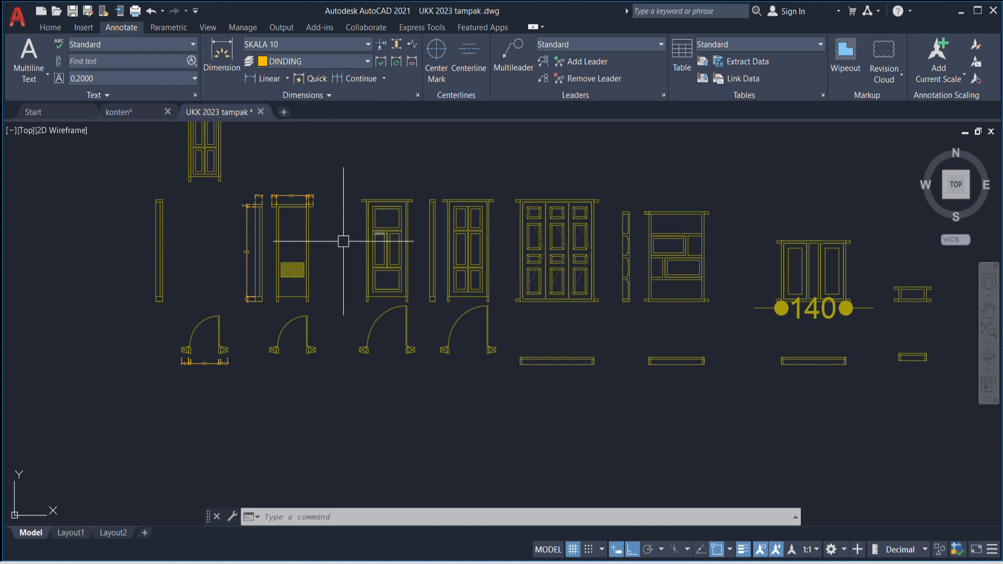
scroll(209, 371, "up", 8)
scroll(175, 352, "down", 10)
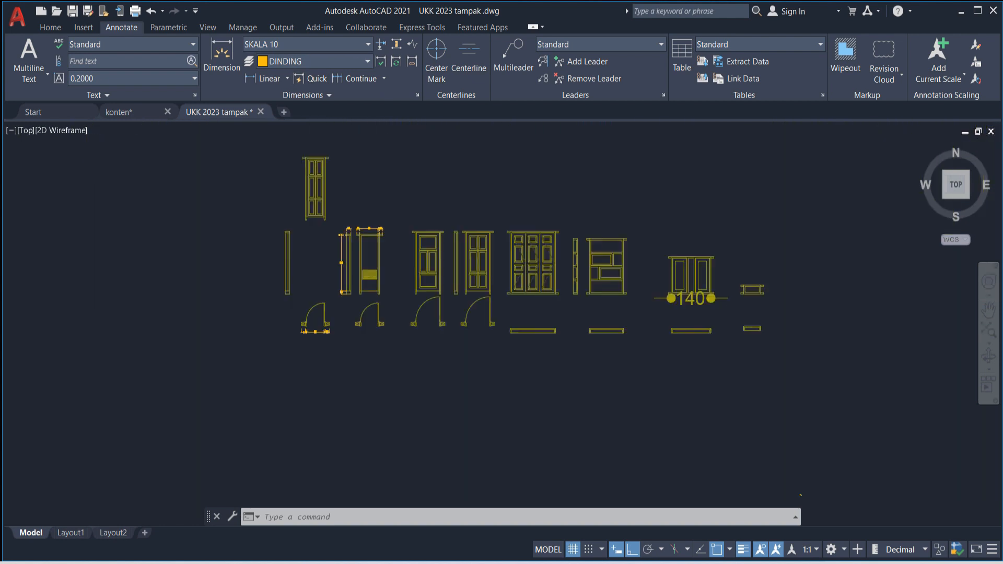
scroll(466, 405, "up", 6)
mouse_move(407, 302)
middle_mouse_down()
mouse_move(399, 233)
mouse_move(422, 188)
middle_mouse_up()
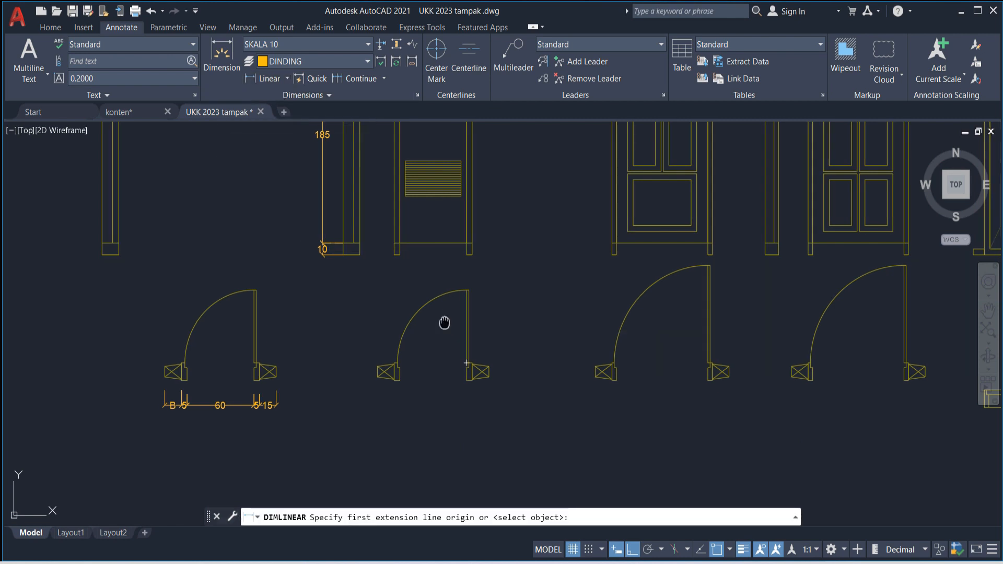
Step: Add a horizontal linear dimension above the left overhang of the four-panel door's head frame
middle_click_drag(444, 320, 413, 423)
mouse_move(394, 332)
middle_mouse_down()
mouse_move(360, 472)
mouse_move(122, 392)
middle_mouse_up()
scroll(257, 169, "up", 6)
middle_click_drag(470, 148, 421, 319)
scroll(421, 315, "up", 4)
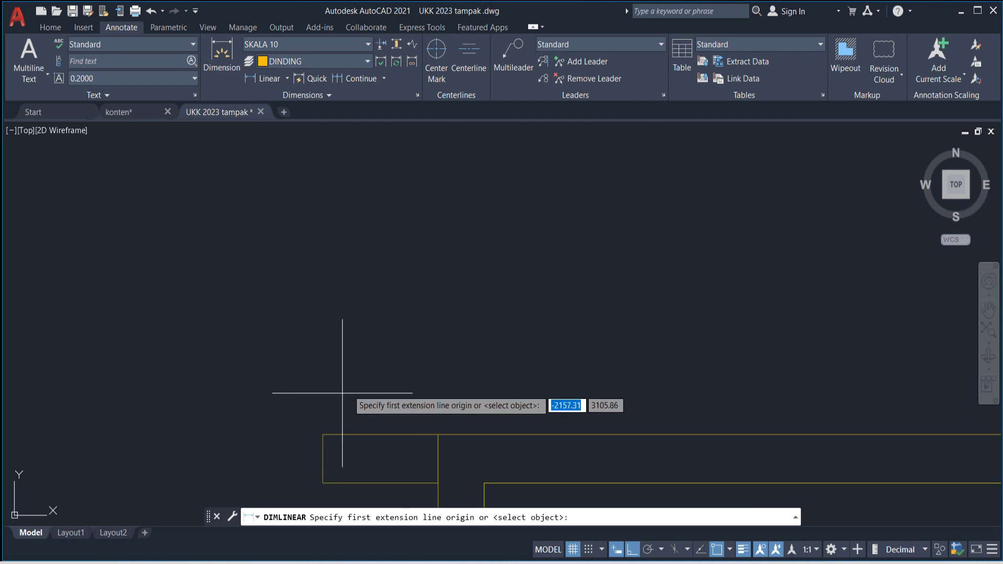
left_click(322, 433)
left_click(438, 433)
left_click(441, 333)
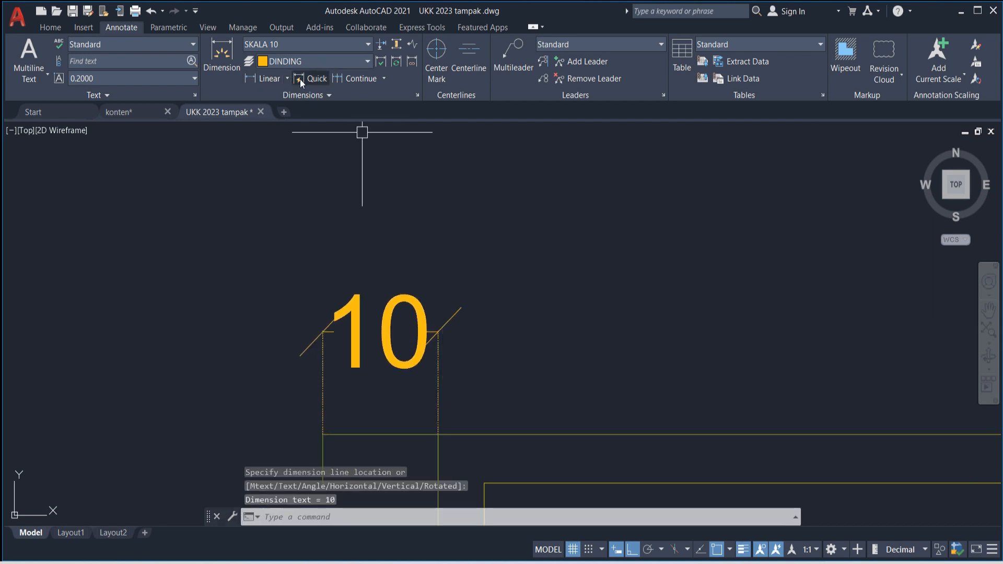
Step: Continue the horizontal dimension chain across the four-panel door's left jamb, opening, right jamb and right head overhang
left_click(346, 80)
scroll(656, 373, "down", 3)
middle_click_drag(656, 374, 285, 342)
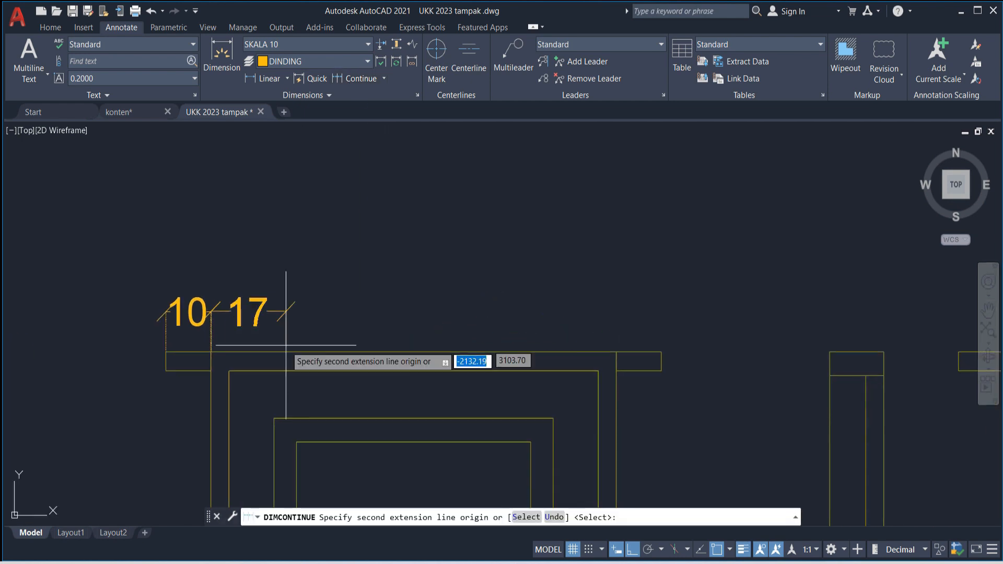
scroll(285, 342, "up", 4)
left_click(192, 347)
scroll(314, 347, "down", 3)
scroll(447, 346, "up", 1)
scroll(457, 346, "up", 3)
left_click(517, 341)
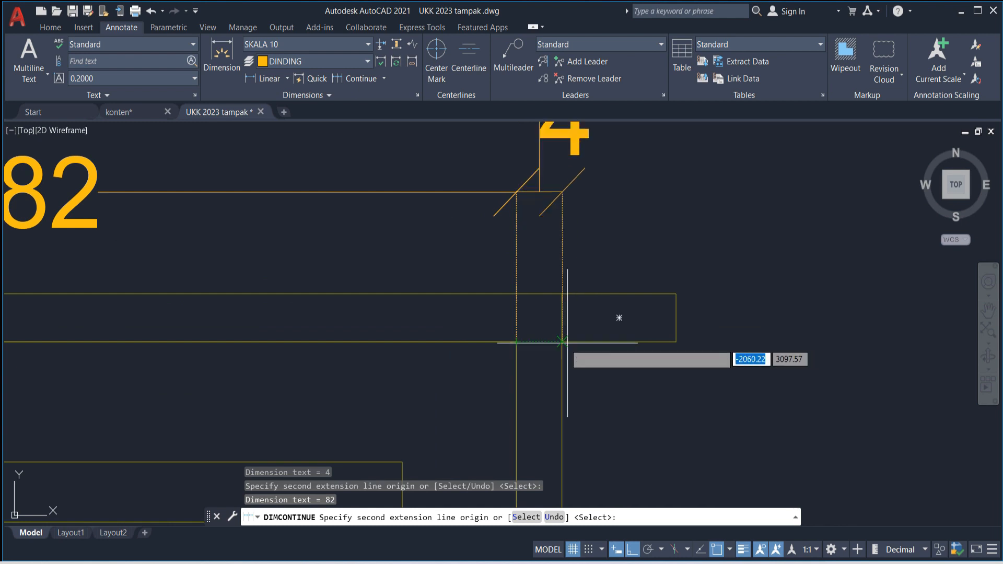
left_click(676, 341)
scroll(672, 343, "down", 3)
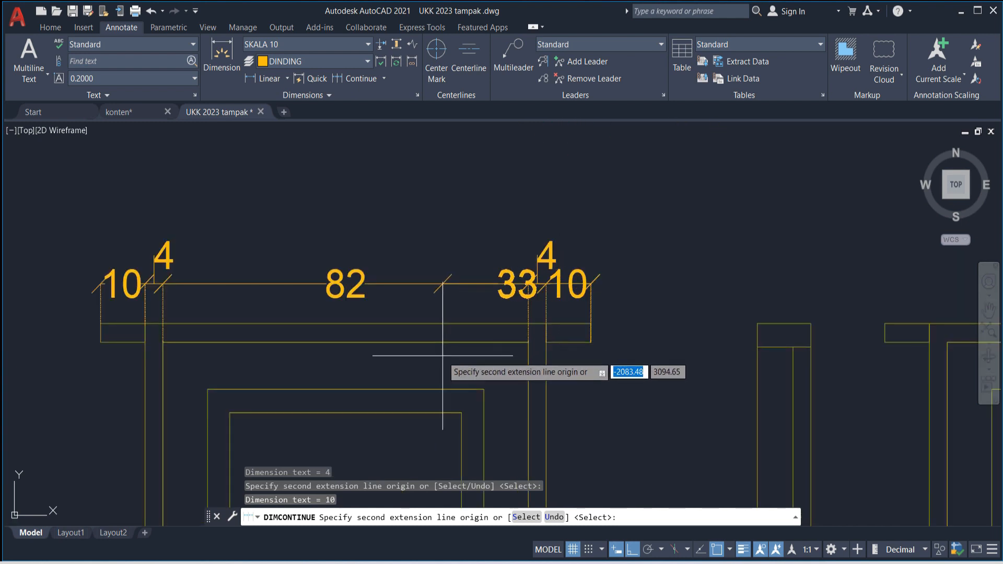
key("Return")
scroll(243, 314, "down", 2)
mouse_move(175, 282)
middle_mouse_down()
mouse_move(384, 247)
mouse_move(414, 253)
mouse_move(651, 231)
middle_mouse_up()
key("Escape")
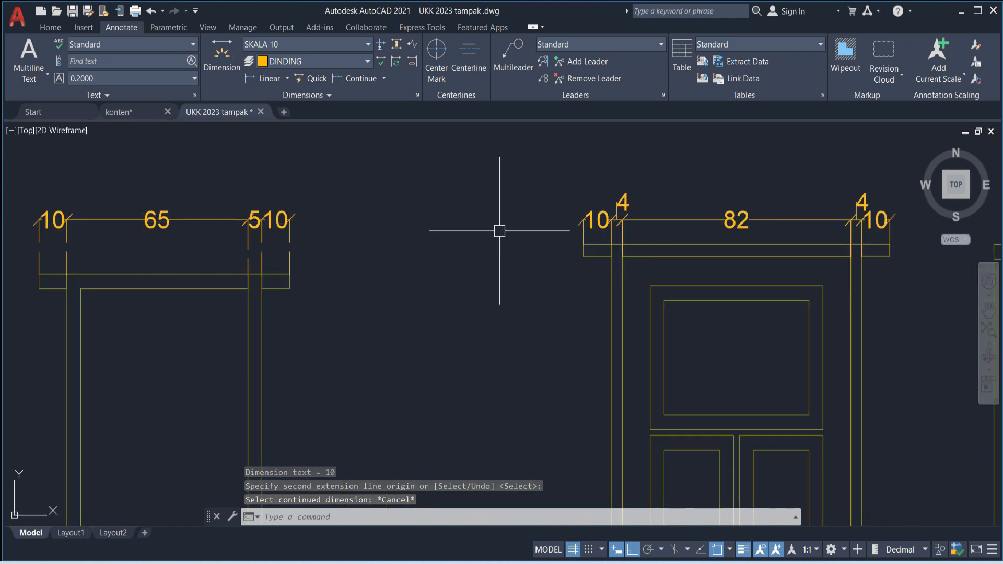
Step: Set the SKALA 10 dimension style's overall scale to 0.2 and set the style current
type("D")
key("Return")
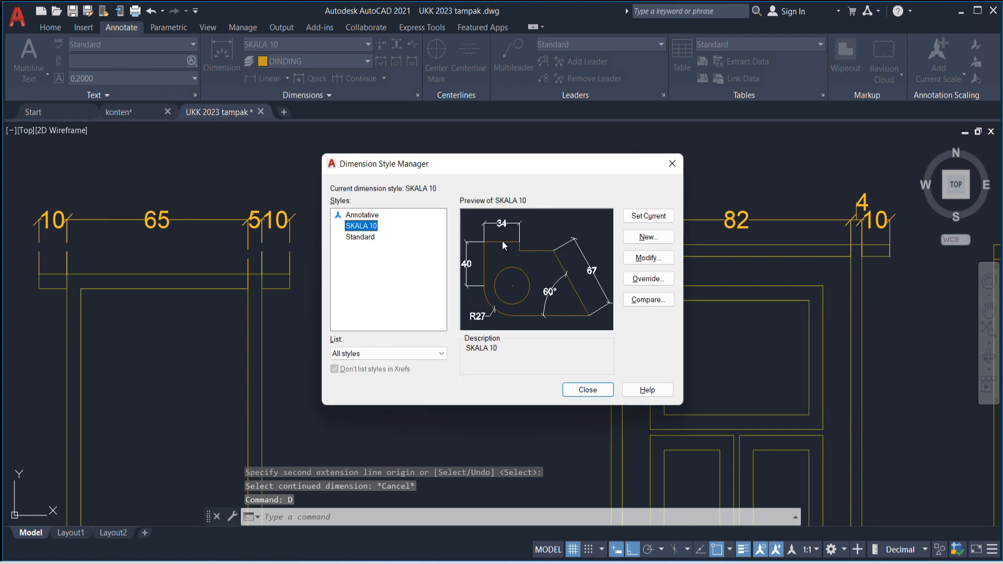
left_click(648, 258)
type("0.")
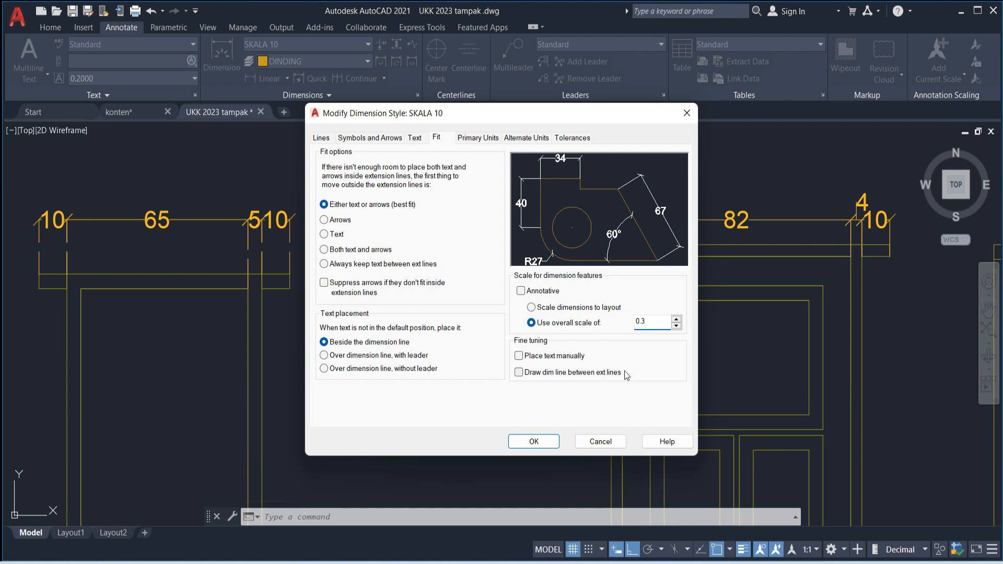
type("3")
key("BackSpace")
type("2")
left_click(540, 441)
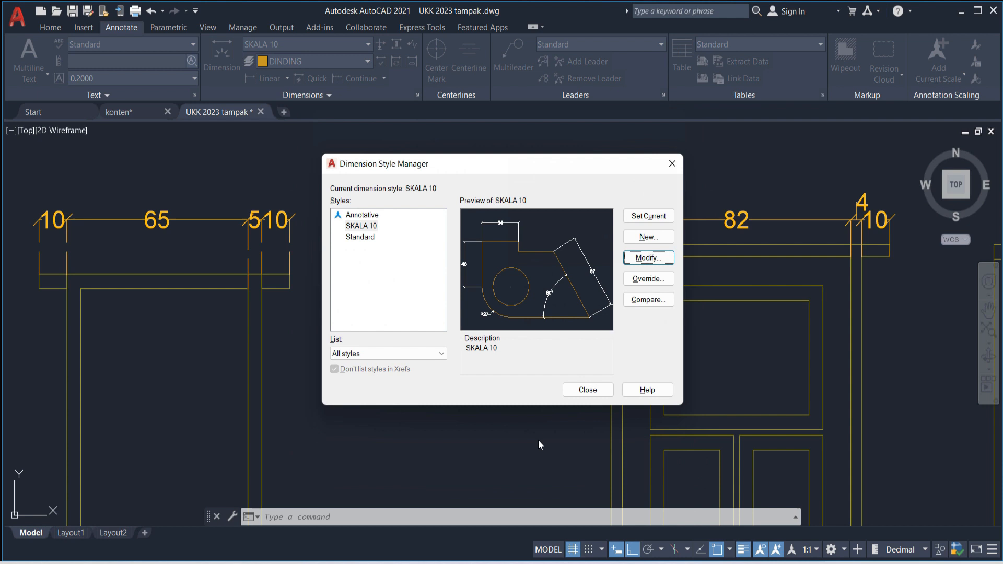
left_click(648, 217)
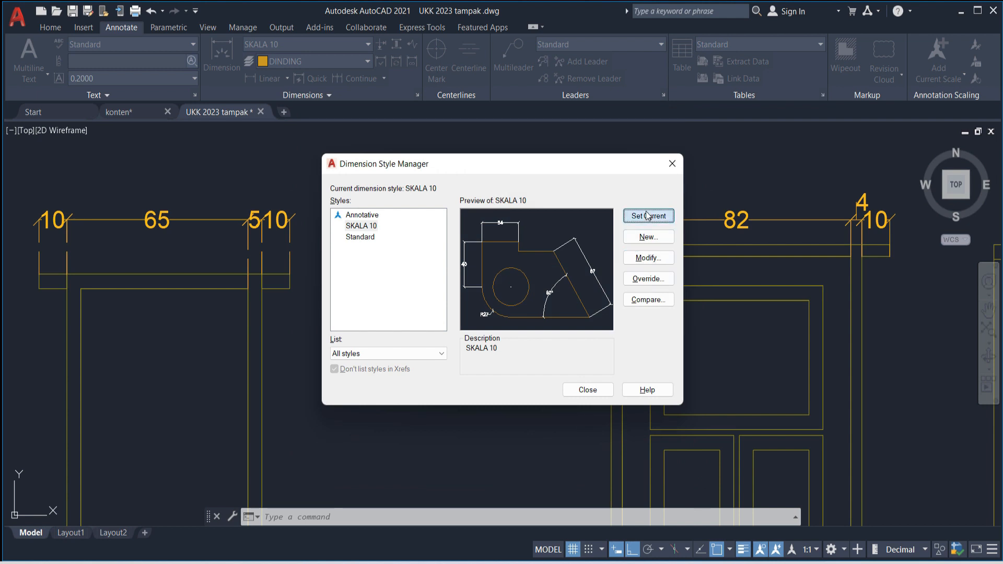
left_click(596, 389)
Step: Examine the dimensions above the four-panel door and survey the window details, house sections, floor plans and elevations
scroll(608, 158, "up", 5)
scroll(526, 459, "down", 10)
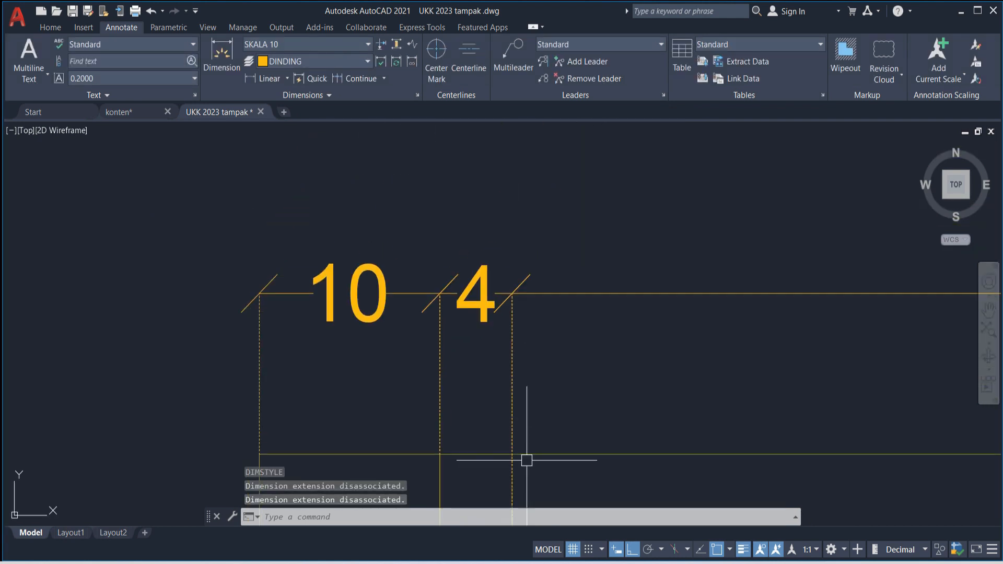
scroll(429, 270, "down", 5)
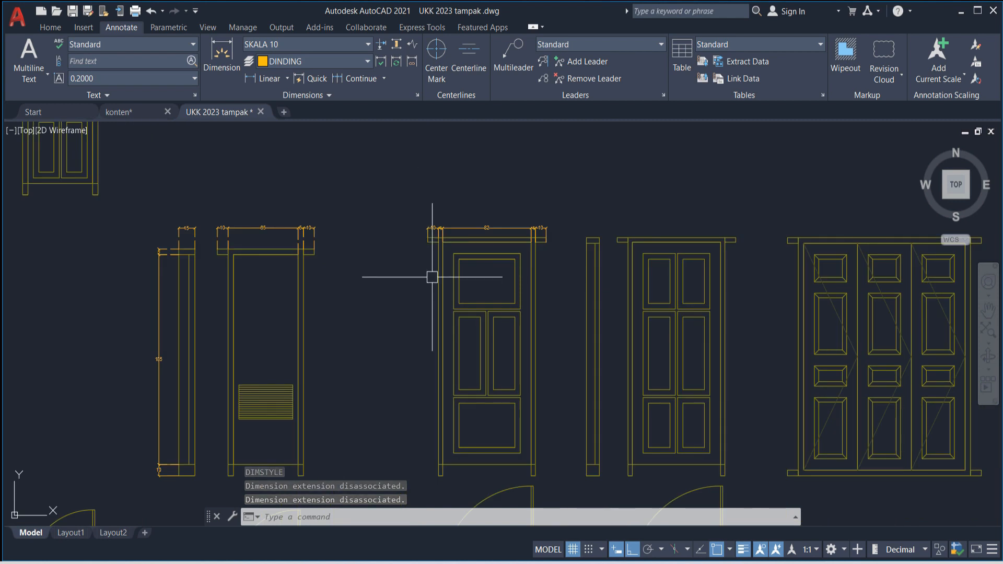
middle_click_drag(521, 374, 271, 352)
scroll(338, 296, "up", 6)
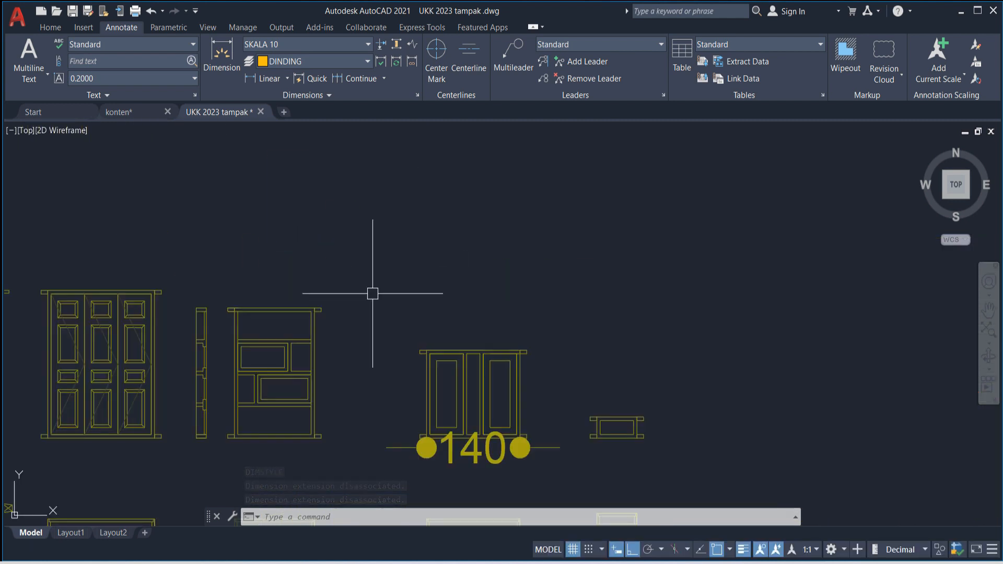
middle_click_drag(359, 350, 392, 264)
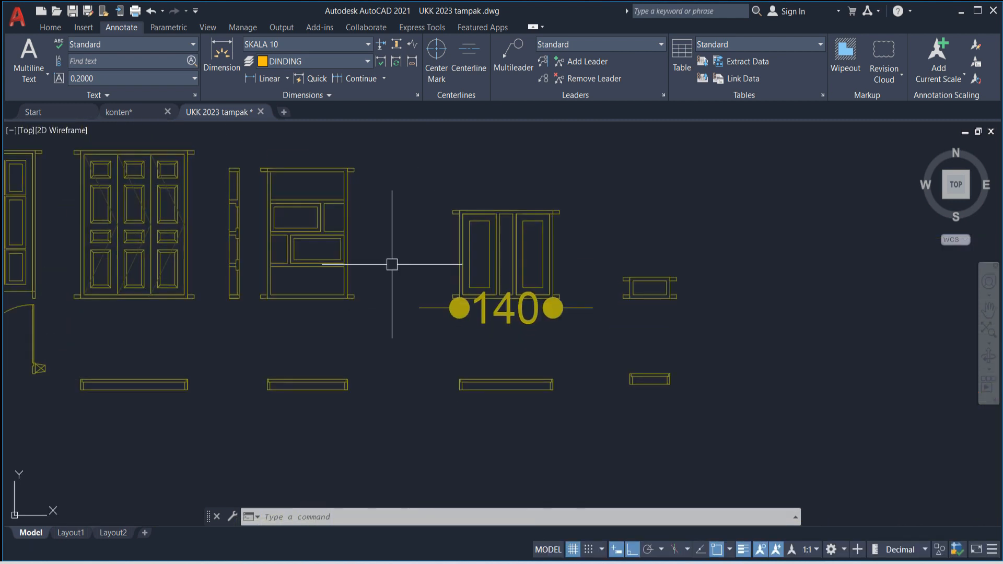
scroll(392, 265, "down", 4)
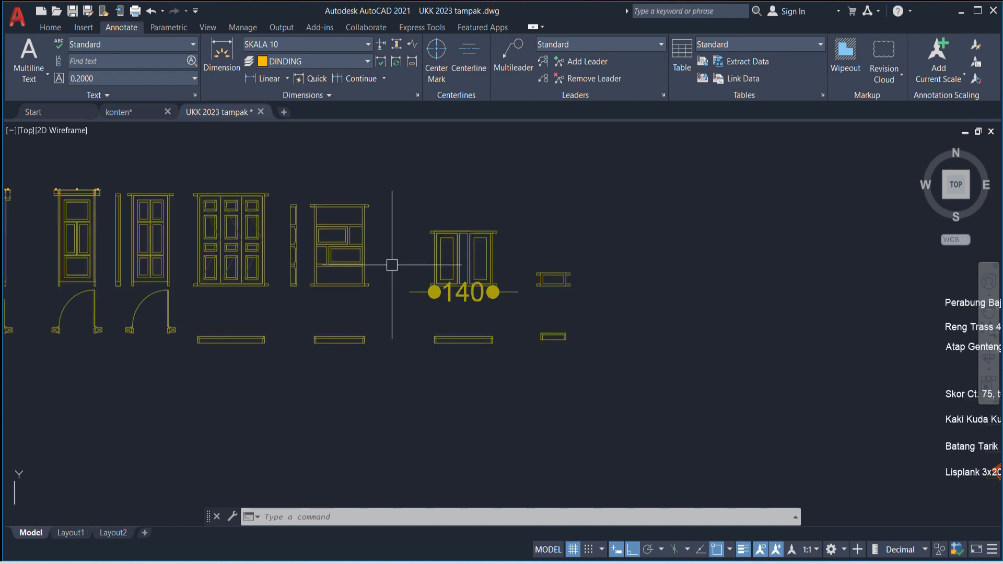
scroll(403, 354, "up", 4)
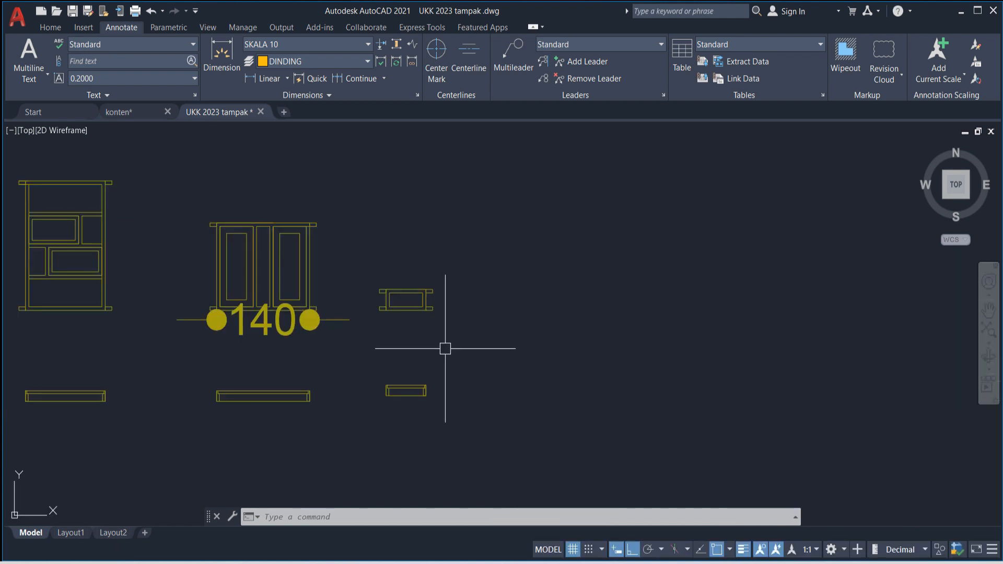
scroll(446, 347, "down", 5)
scroll(454, 397, "up", 3)
scroll(383, 364, "down", 6)
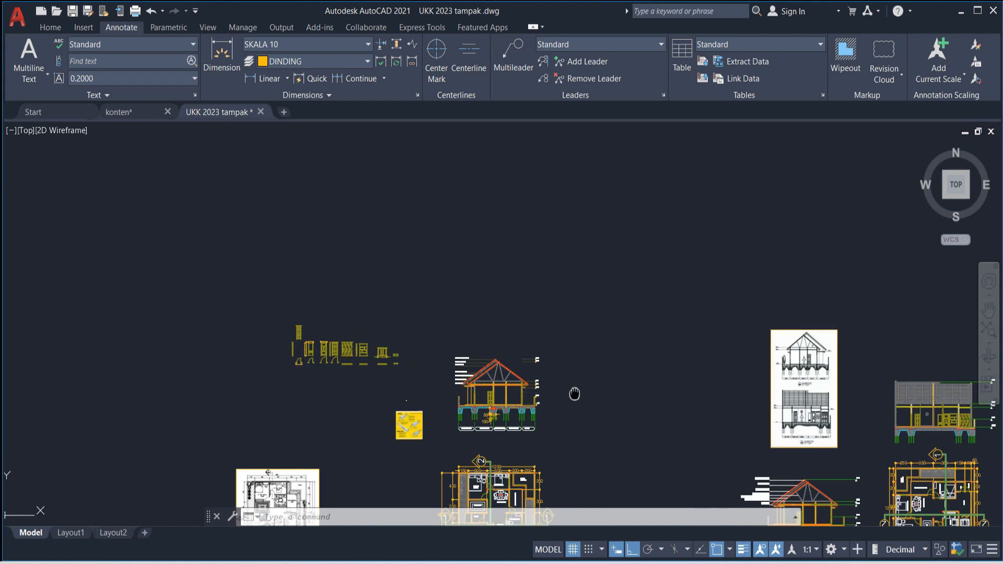
middle_click_drag(575, 394, 369, 372)
middle_click_drag(696, 403, 644, 236)
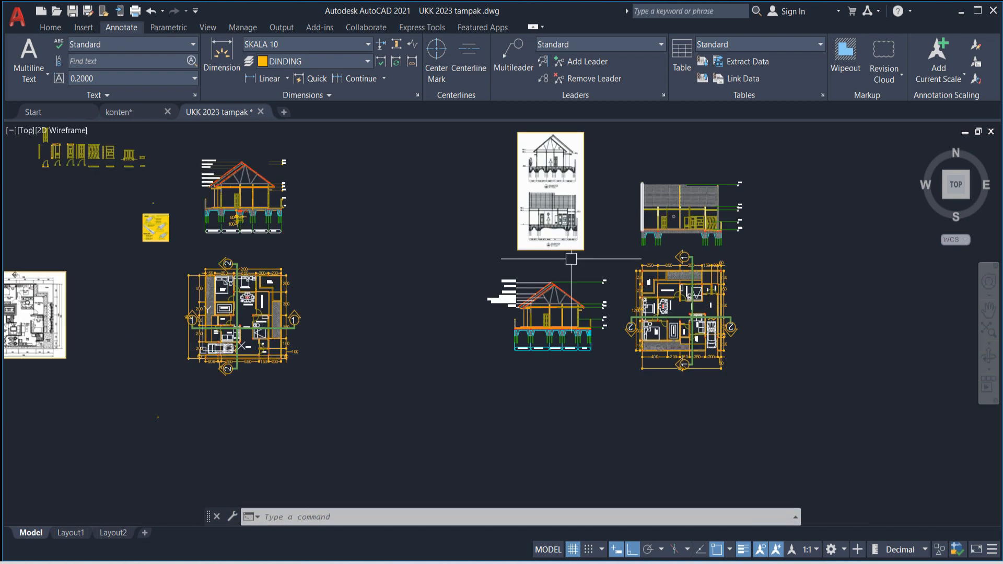
scroll(230, 308, "up", 5)
middle_click_drag(282, 320, 629, 417)
scroll(628, 417, "down", 5)
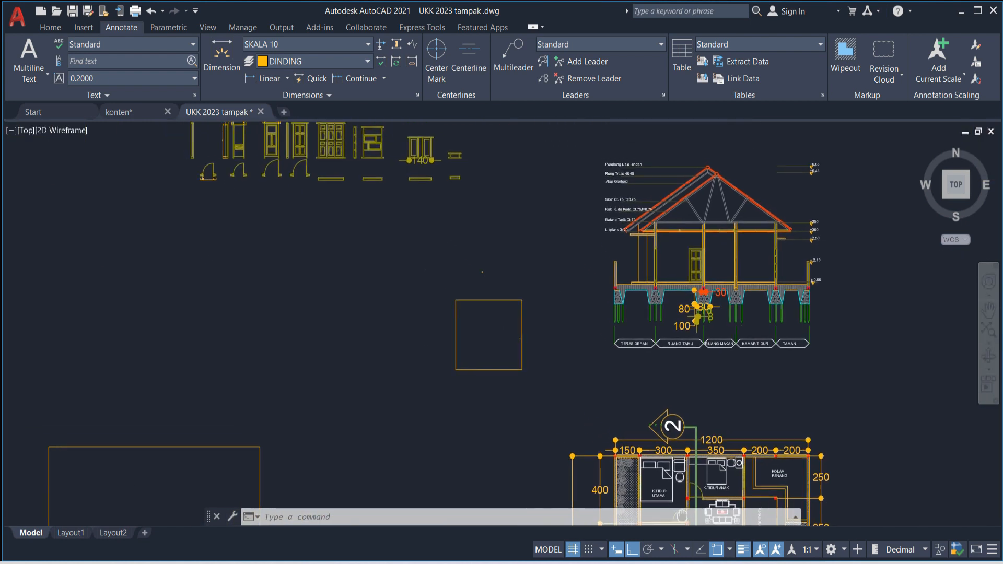
middle_click_drag(403, 422, 707, 506)
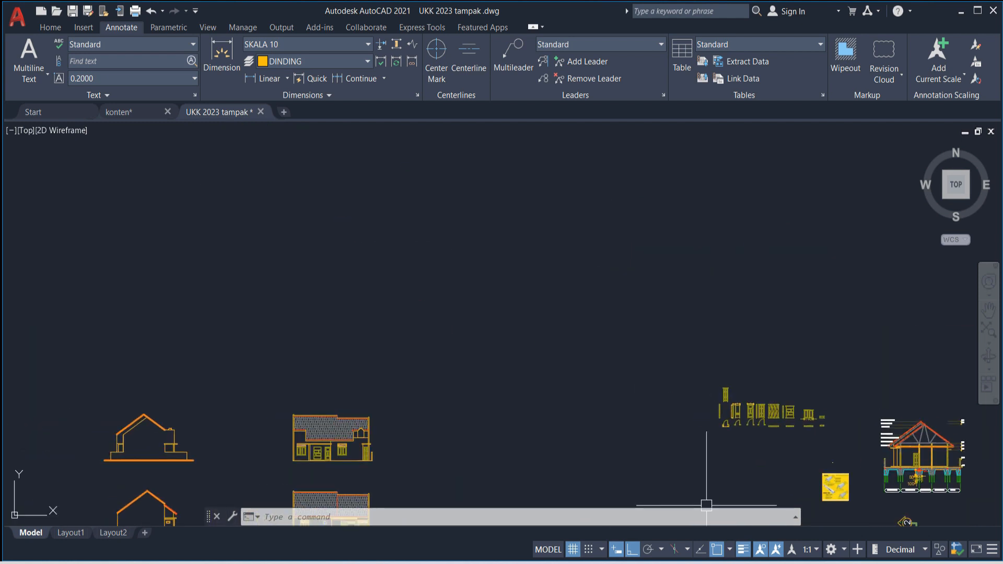
type("L")
key("Return")
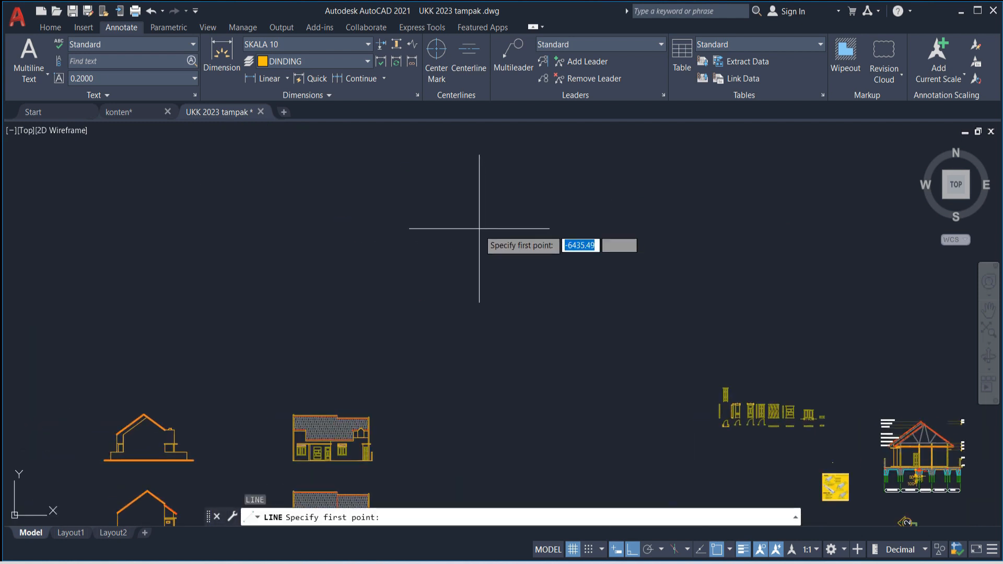
left_click(476, 152)
left_click(501, 283)
middle_click_drag(505, 275, 522, 341)
left_click(551, 322)
left_click(457, 300)
key("Delete")
Step: Draw a vertical line 0.5 long downward in the empty area above the house elevations
type("l")
key("Return")
left_click(457, 204)
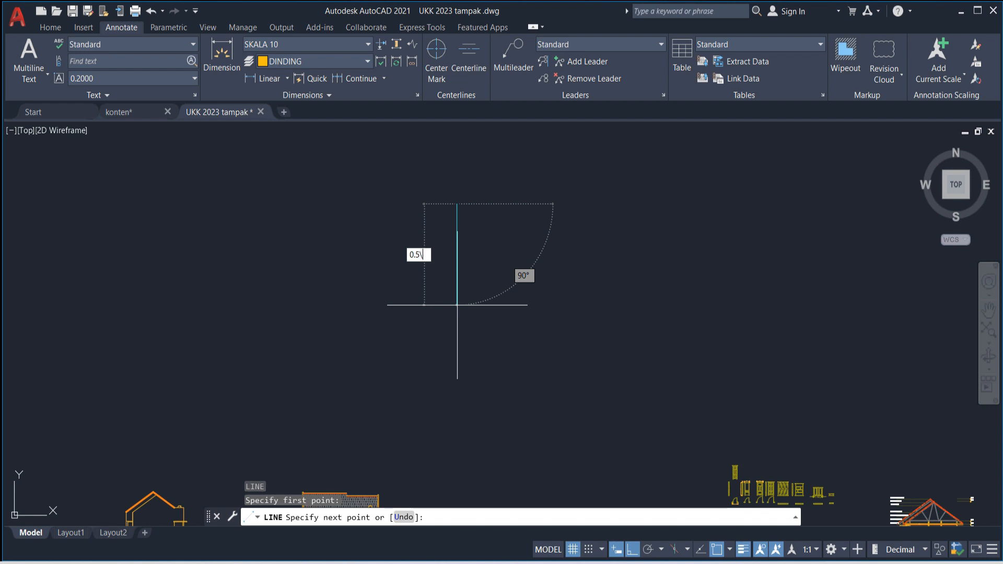
key("Return")
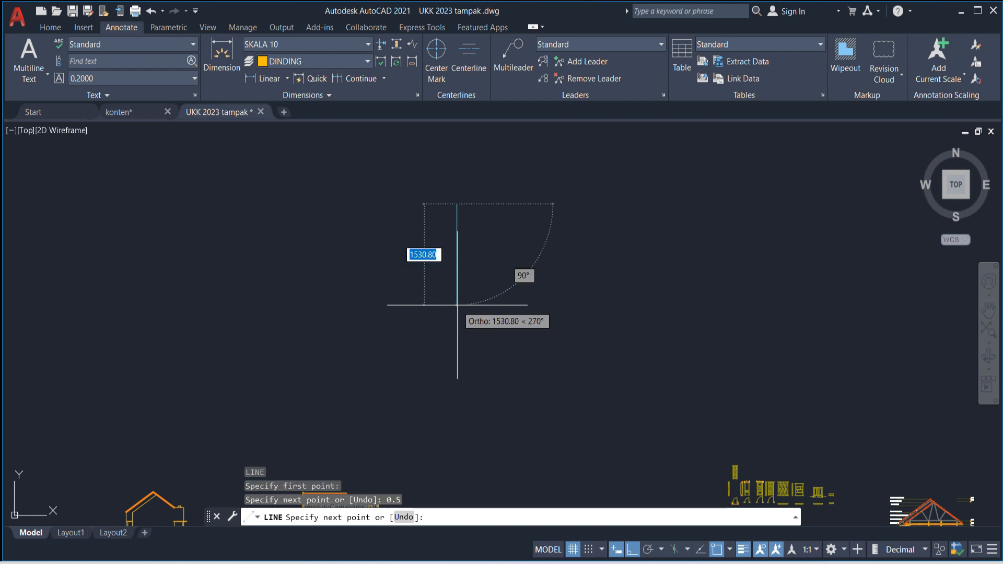
key("Return")
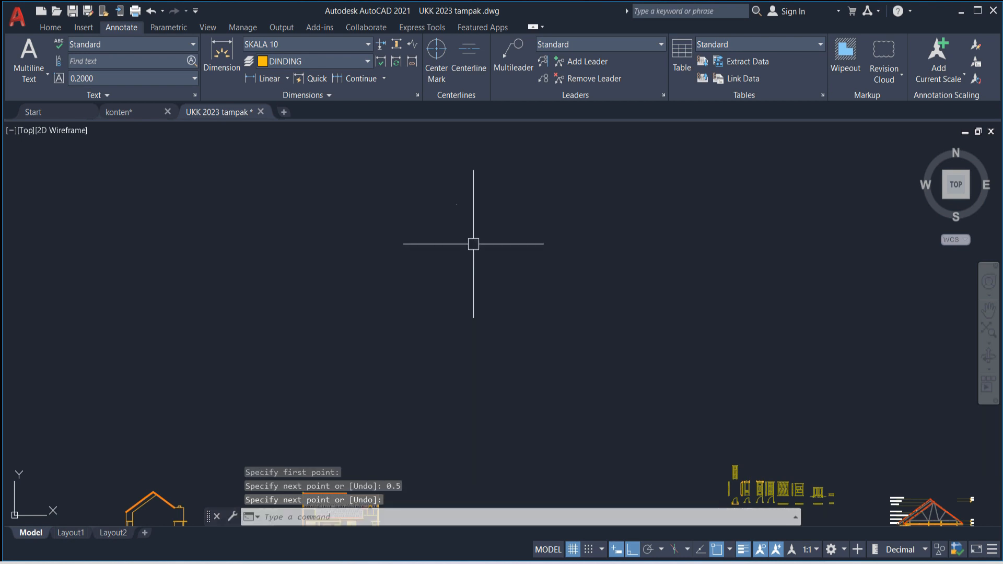
scroll(498, 182, "up", 3)
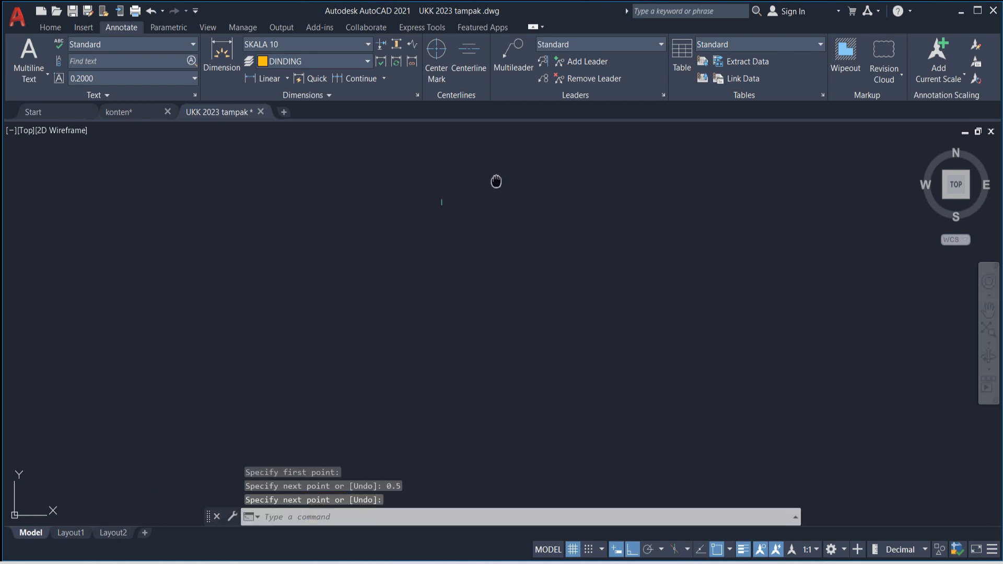
Step: Draw a second vertical line 1 unit long downward beside the 0.5-unit line
key("Return")
left_click(481, 223)
type("1")
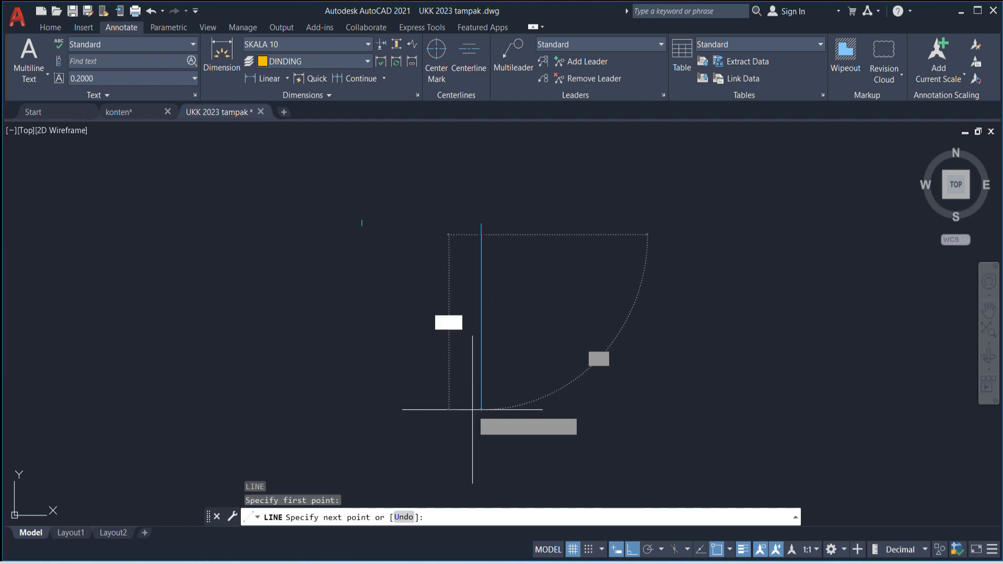
key("Return")
key("Return")
Step: Draw a third, much longer vertical line downward beside the 1-unit line
type("L")
key("Return")
left_click(468, 204)
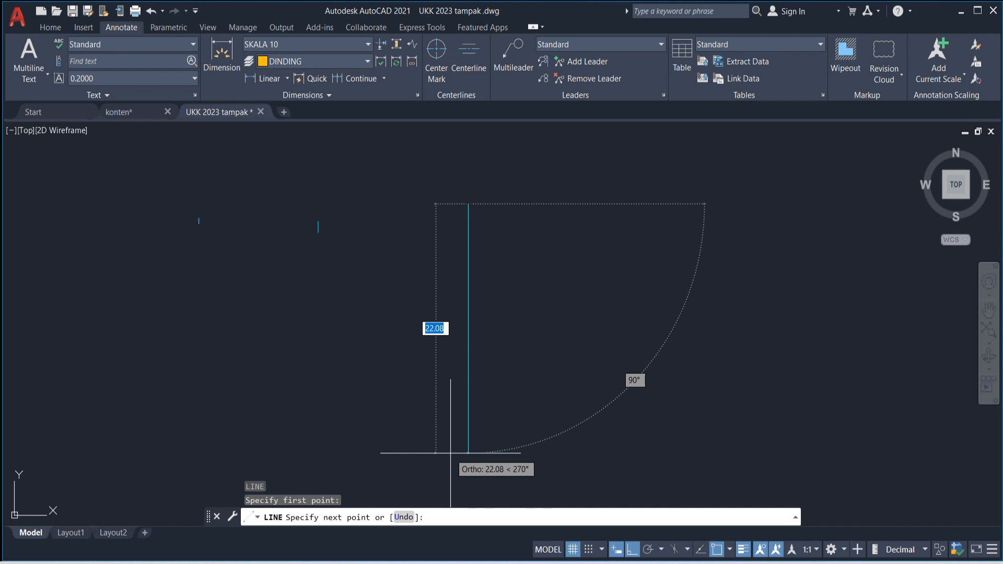
key("Return")
key("Return")
Step: Draw a fourth vertical line 100 units long downward beside the third line
scroll(531, 284, "down", 3)
middle_click_drag(537, 299, 401, 219)
key("Return")
left_click(457, 181)
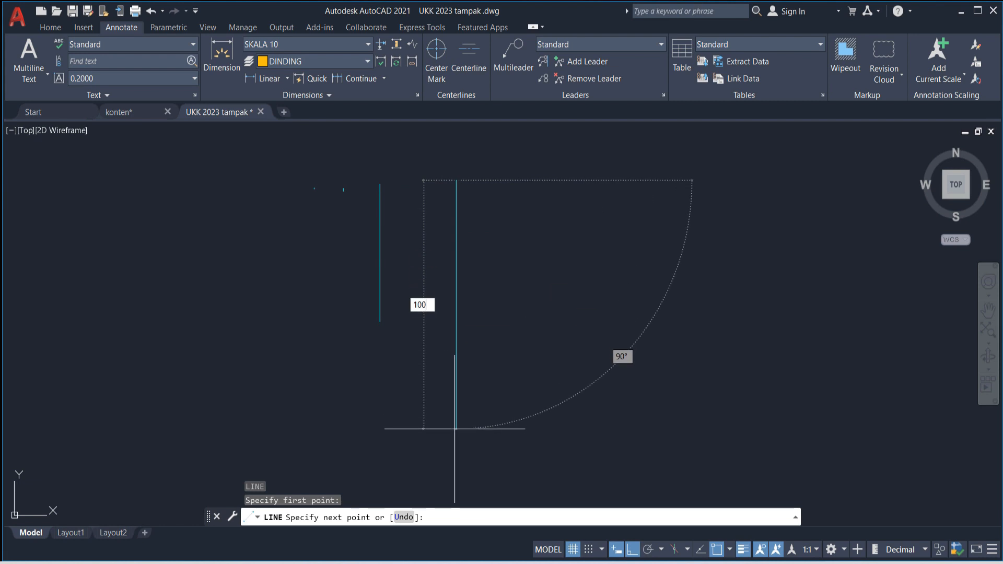
key("Return")
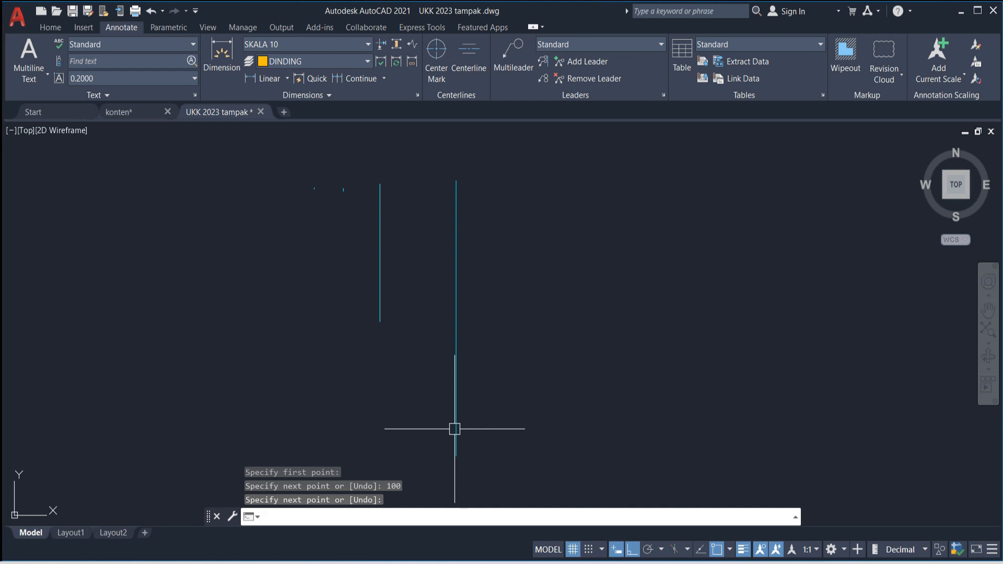
key("Return")
Step: Examine the four vertical lines and compare the lengths of the two short ones with the two long ones
scroll(455, 426, "down", 2)
middle_click_drag(383, 340, 403, 257)
scroll(444, 264, "up", 5)
middle_click_drag(463, 265, 232, 372)
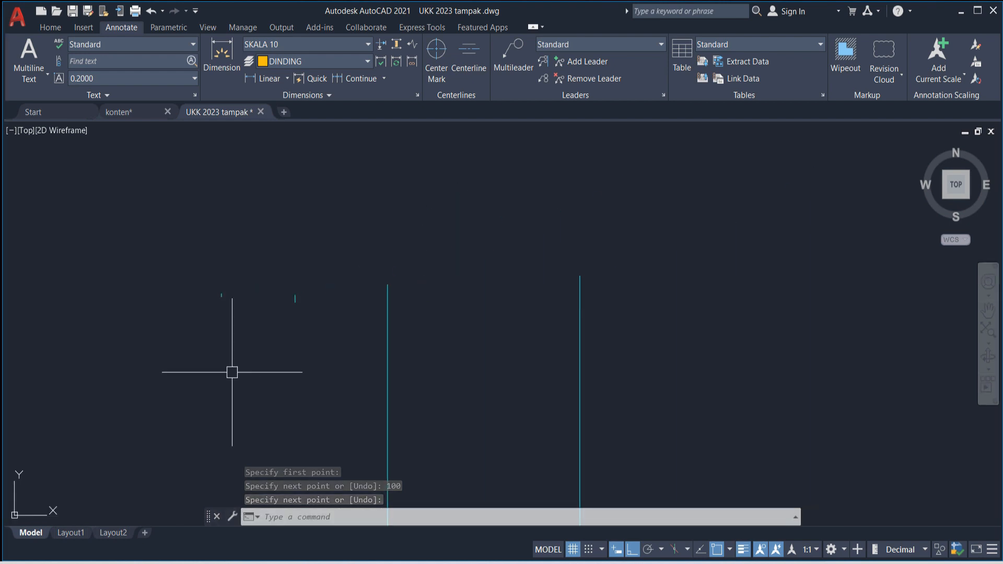
middle_click_drag(302, 302, 370, 237)
scroll(291, 251, "up", 2)
middle_click_drag(275, 204, 285, 278)
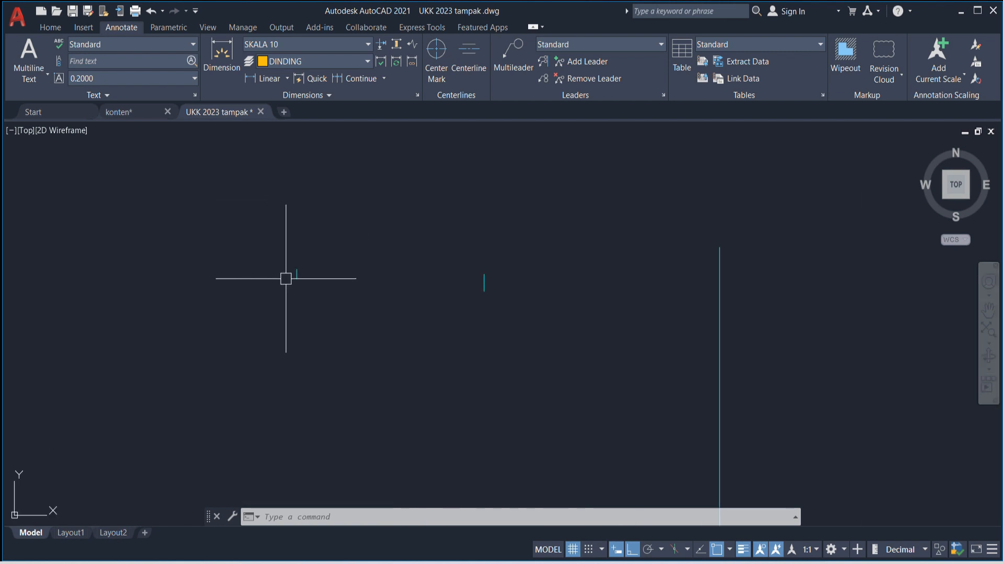
scroll(305, 282, "up", 3)
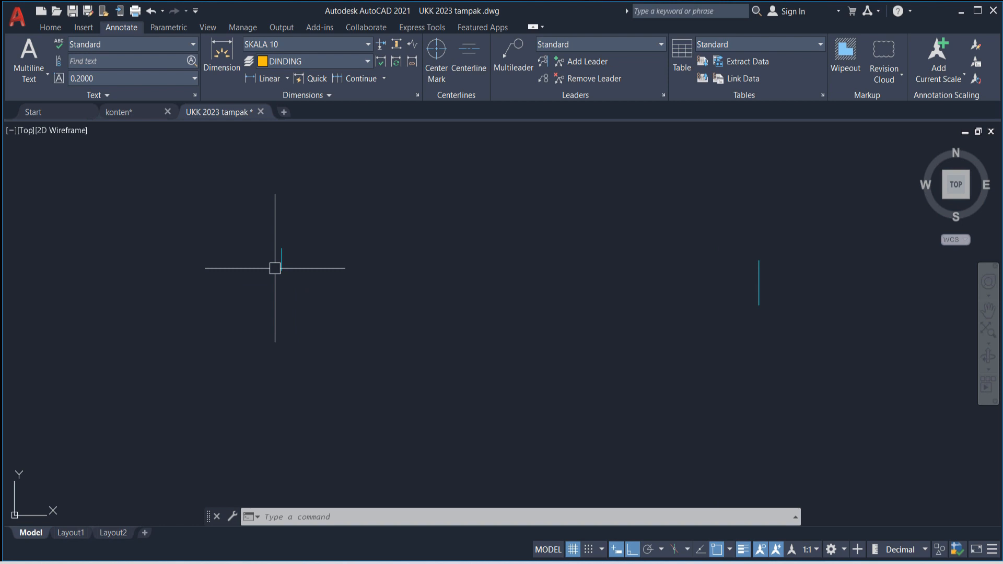
middle_click_drag(270, 268, 352, 251)
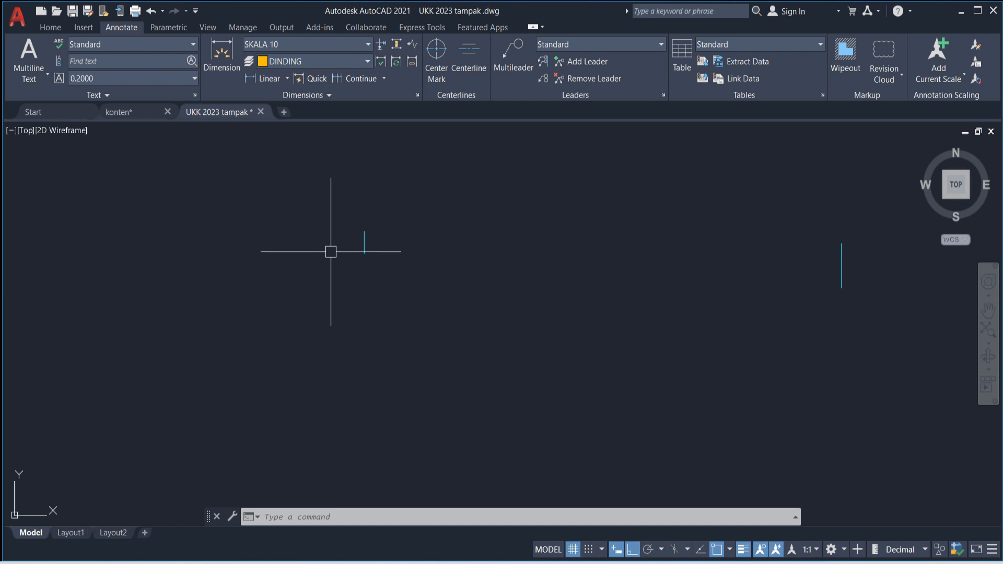
scroll(329, 253, "down", 3)
middle_click_drag(369, 257, 297, 285)
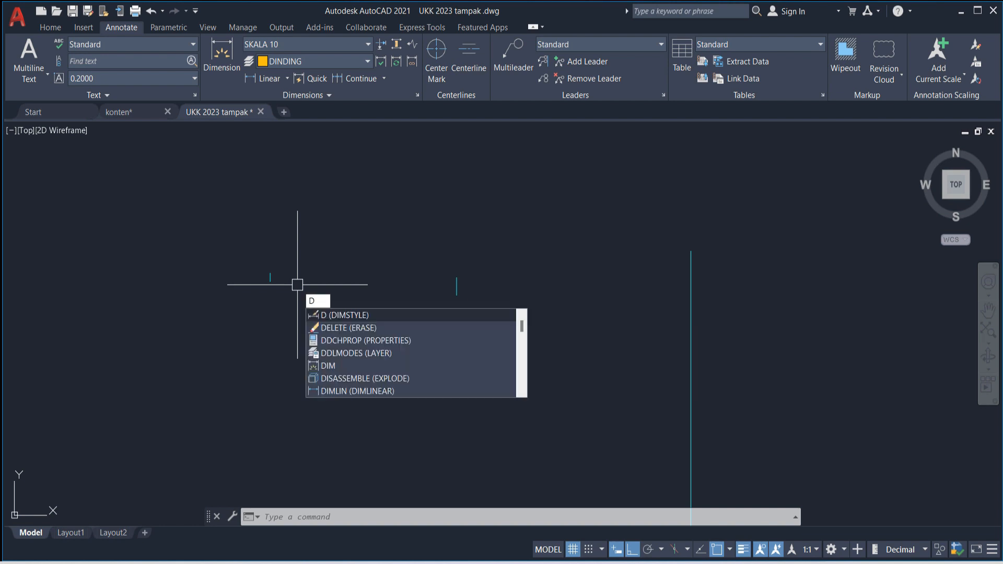
Step: Create a new dimension style named SKALA 1 based on SKALA 10
key("Return")
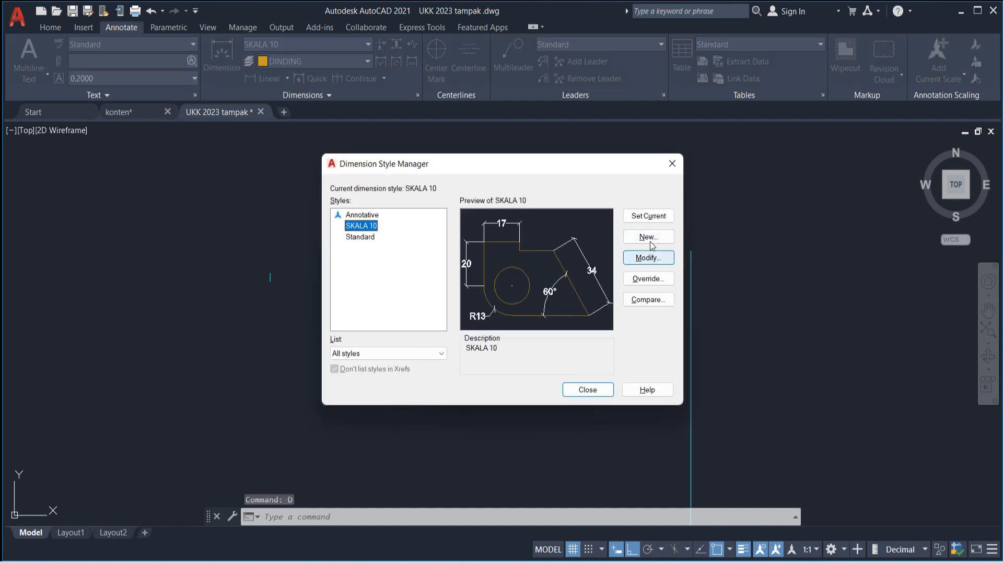
left_click(644, 241)
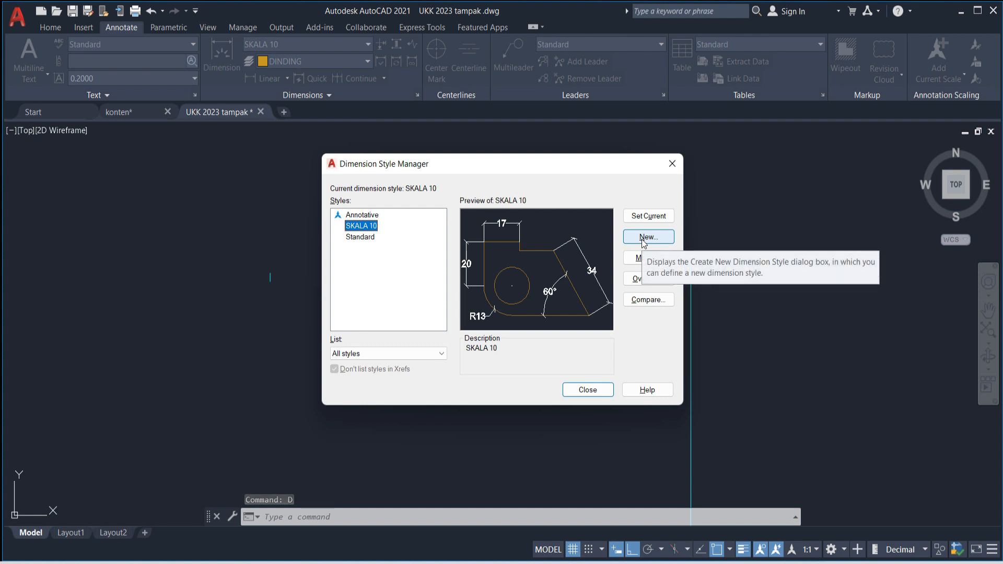
left_click(644, 240)
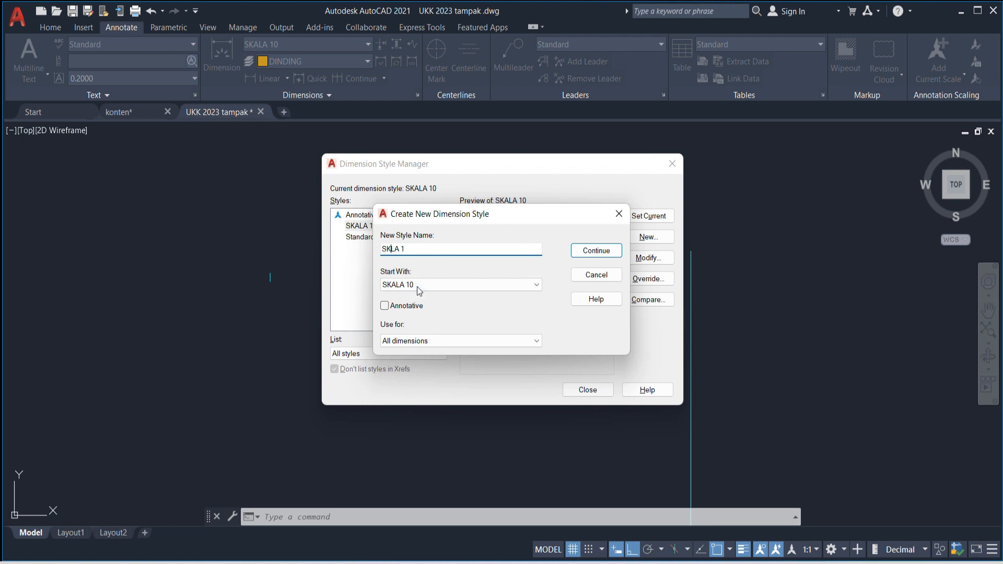
type("A")
left_click(596, 251)
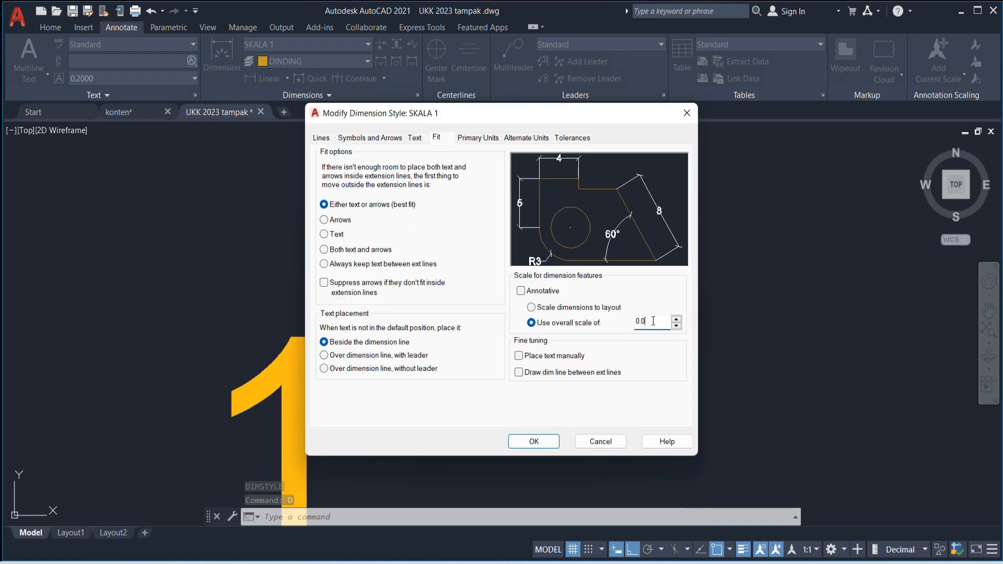
Step: Set the overall scale of the SKALA 1 dimension style to 0.01
type("1")
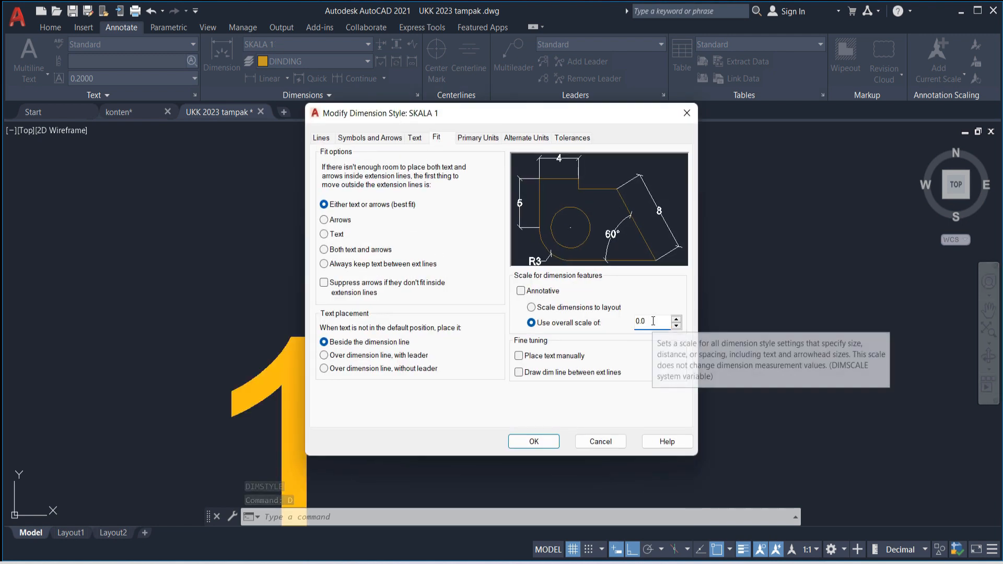
left_click(533, 445)
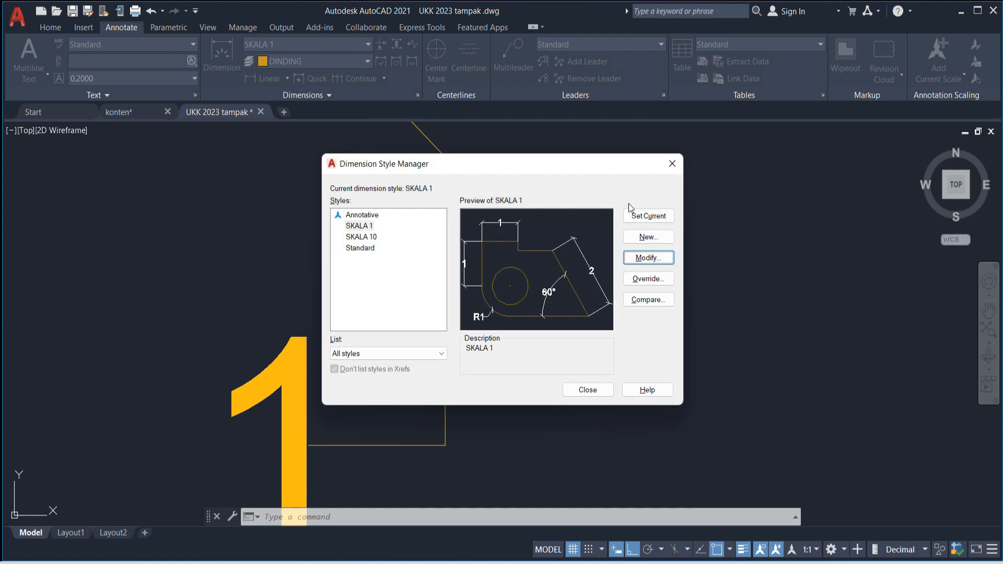
left_click(586, 391)
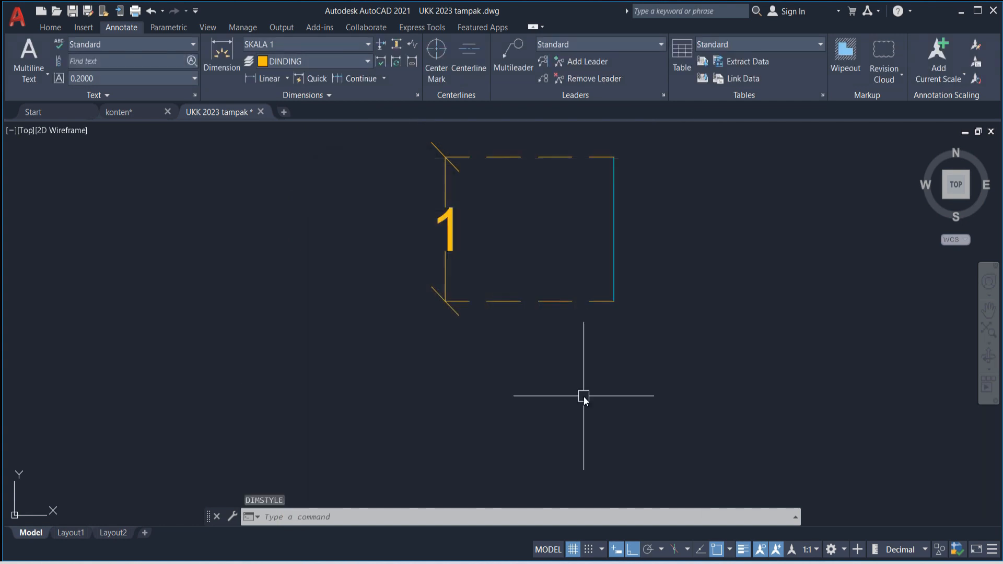
Step: Add a vertical linear dimension between the upper and lower ends of the 1-unit line
scroll(427, 239, "down", 5)
scroll(334, 257, "up", 5)
middle_click_drag(566, 285, 296, 250)
scroll(290, 306, "down", 8)
middle_click_drag(475, 345, 311, 323)
middle_click_drag(513, 307, 347, 256)
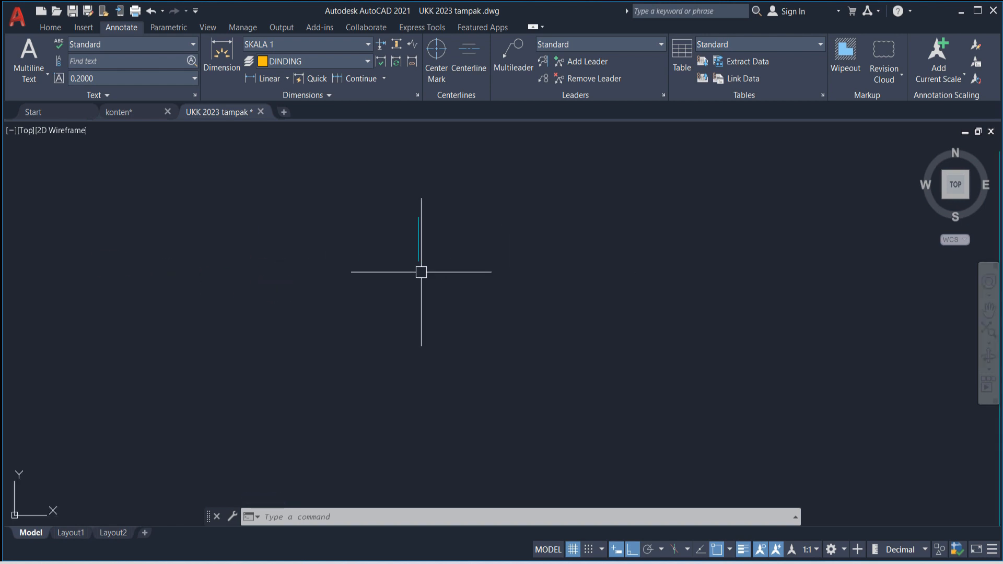
left_click(260, 80)
left_click(419, 217)
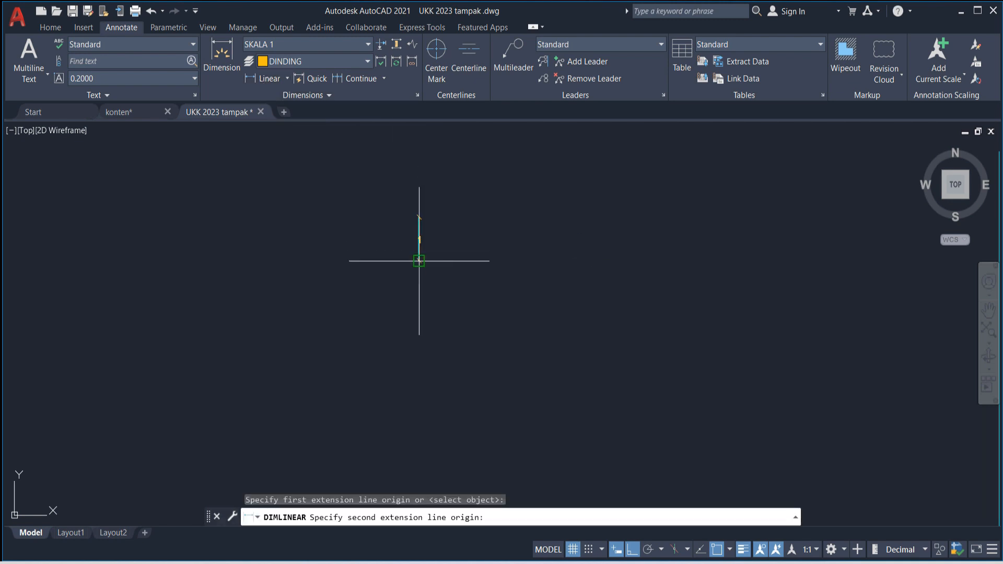
left_click(419, 261)
Step: Compare the text and arrow sizes of the dimensions on the two short lines
scroll(384, 238, "up", 3)
scroll(358, 226, "up", 3)
scroll(358, 221, "down", 3)
middle_click_drag(363, 233, 620, 278)
scroll(454, 293, "down", 3)
scroll(369, 269, "up", 3)
scroll(389, 269, "down", 2)
middle_click_drag(675, 282, 339, 282)
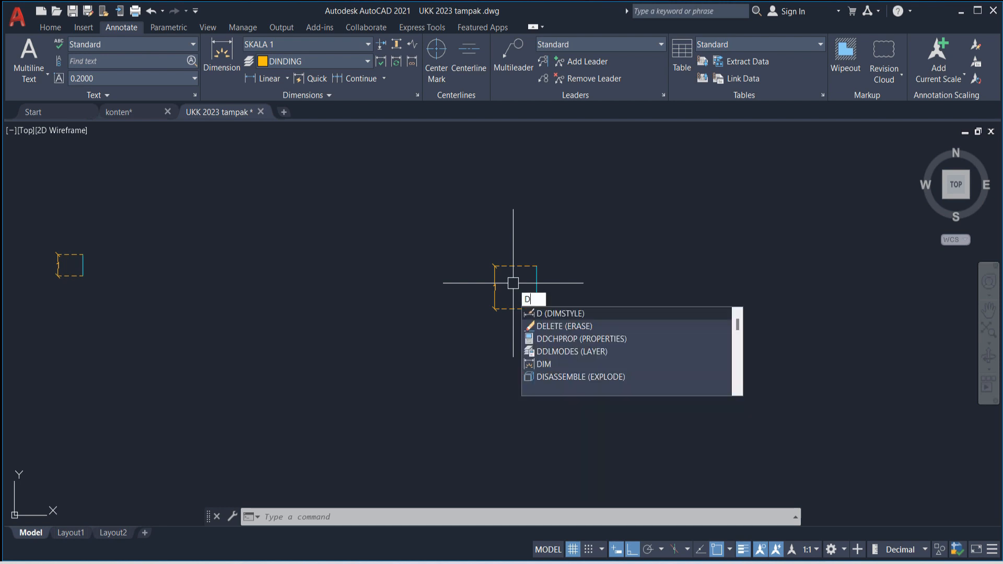
Step: Create a new dimension style named SKALA 2 based on SKALA 1
key("Return")
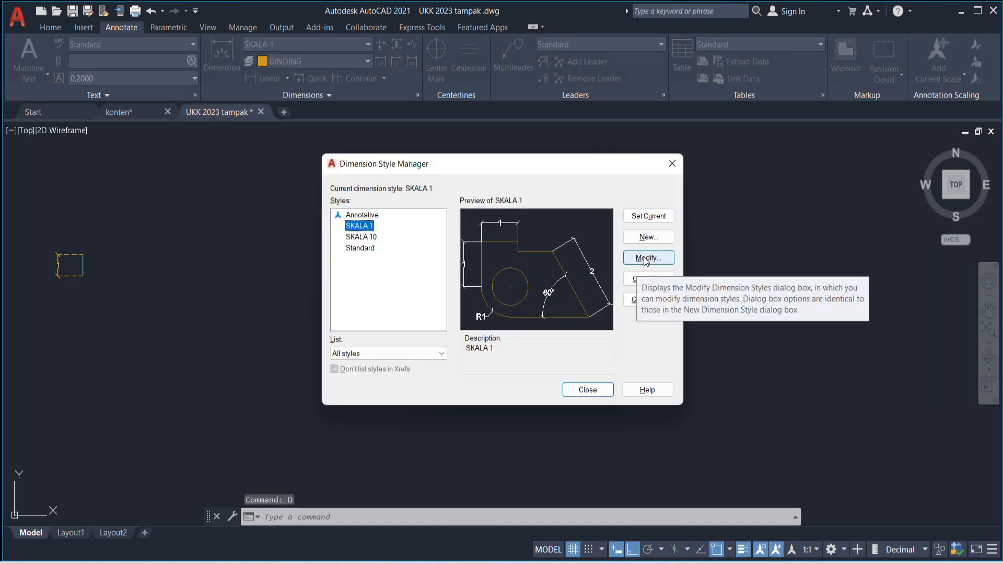
left_click(648, 240)
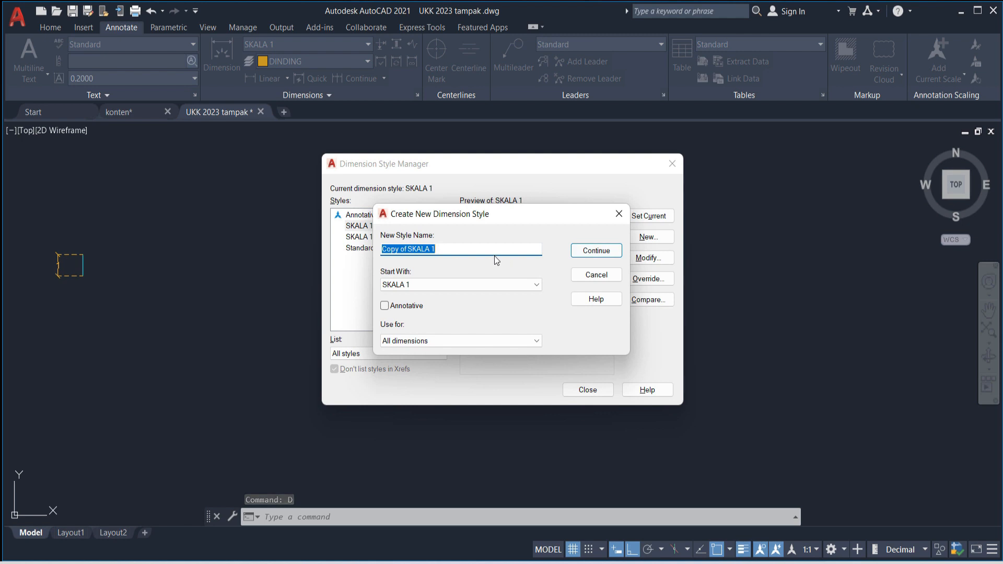
type("SKAL")
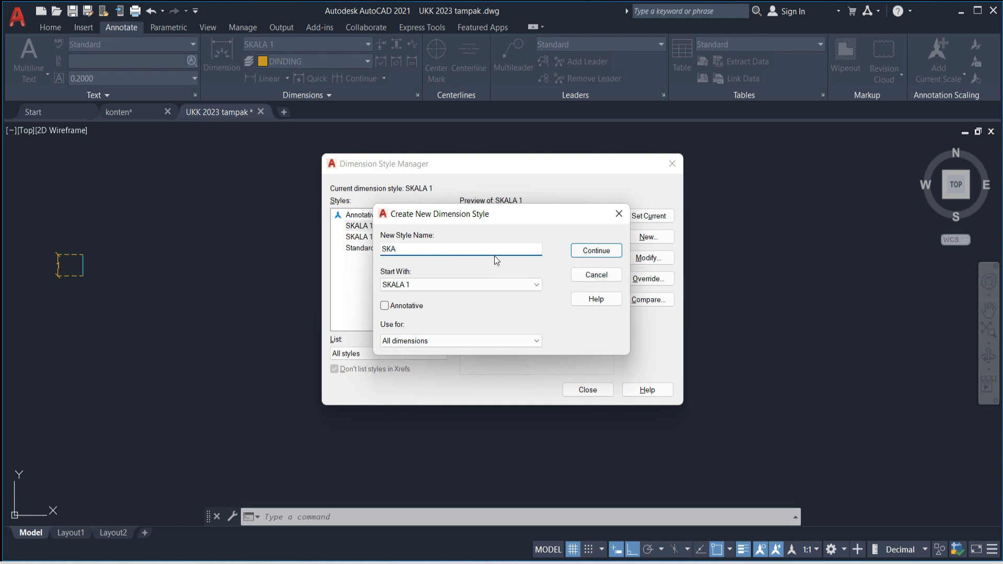
type("A 2")
left_click(580, 253)
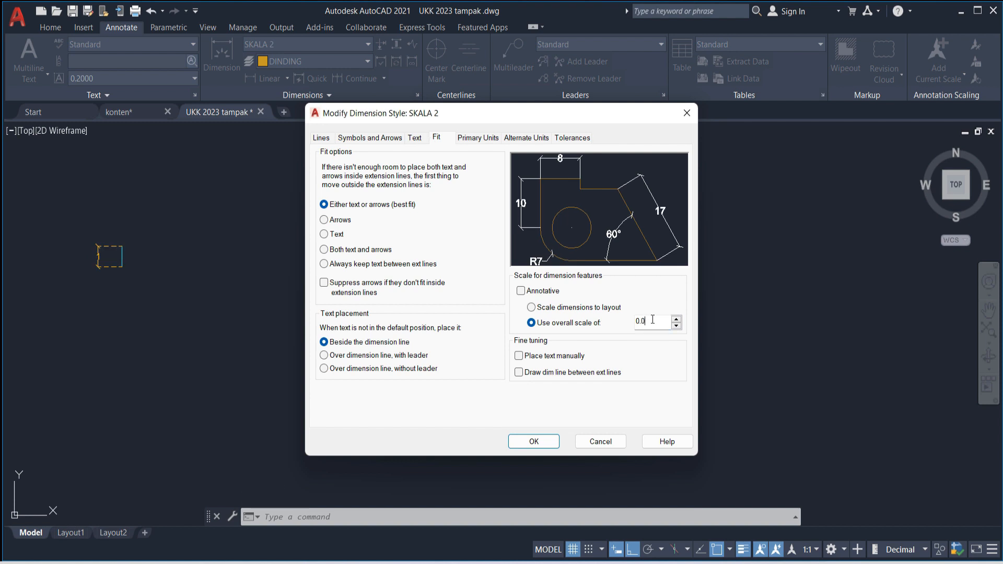
Step: Set the overall scale of the SKALA 2 dimension style to 0.05 and set the style current
left_click(548, 440)
left_click(646, 214)
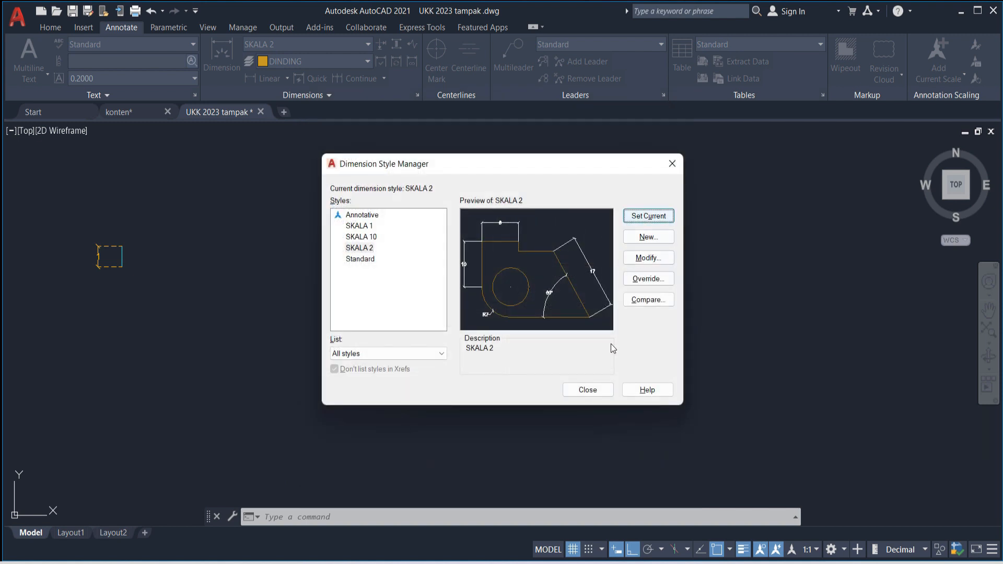
left_click(581, 394)
scroll(471, 265, "up", 5)
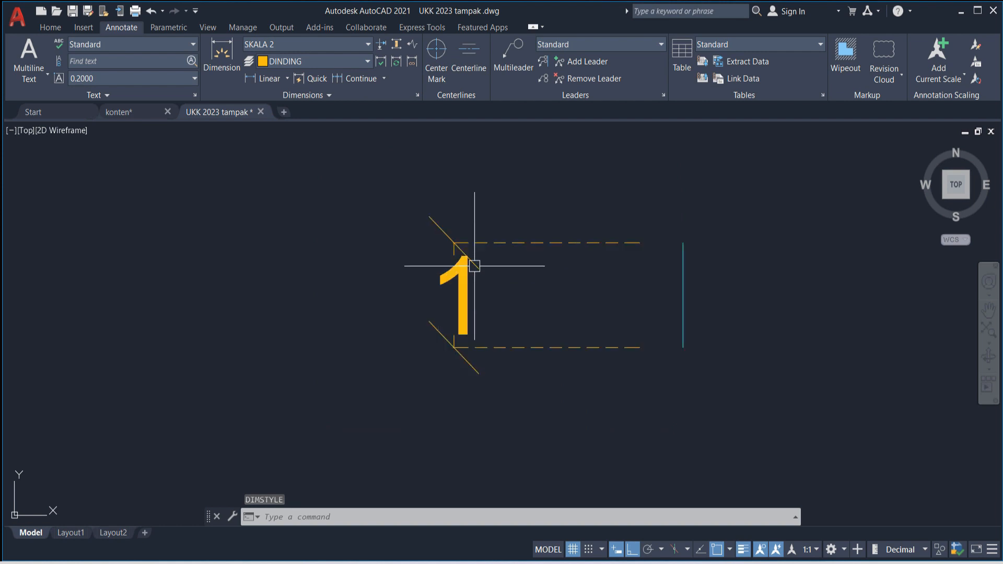
Step: Create a new dimension style named SKALA 5 based on SKALA 2
scroll(502, 303, "down", 3)
scroll(517, 334, "down", 5)
middle_click_drag(570, 356, 340, 280)
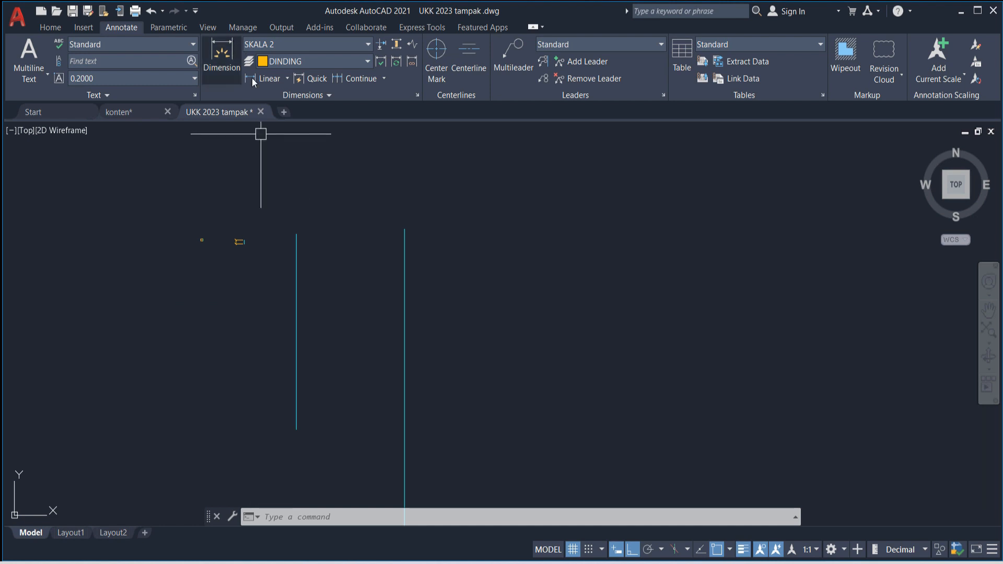
scroll(257, 236, "up", 4)
middle_click_drag(257, 236, 384, 210)
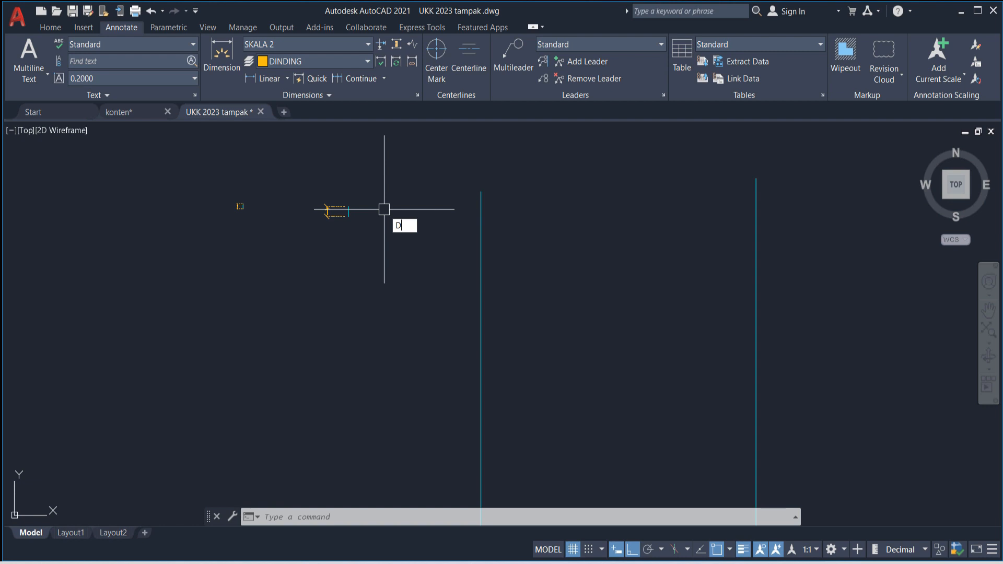
key("Return")
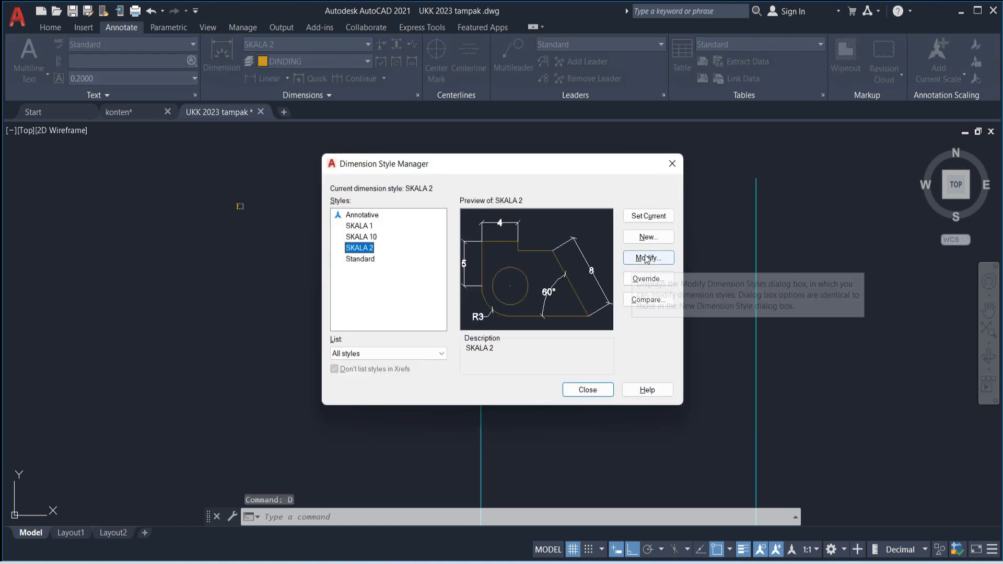
left_click(648, 237)
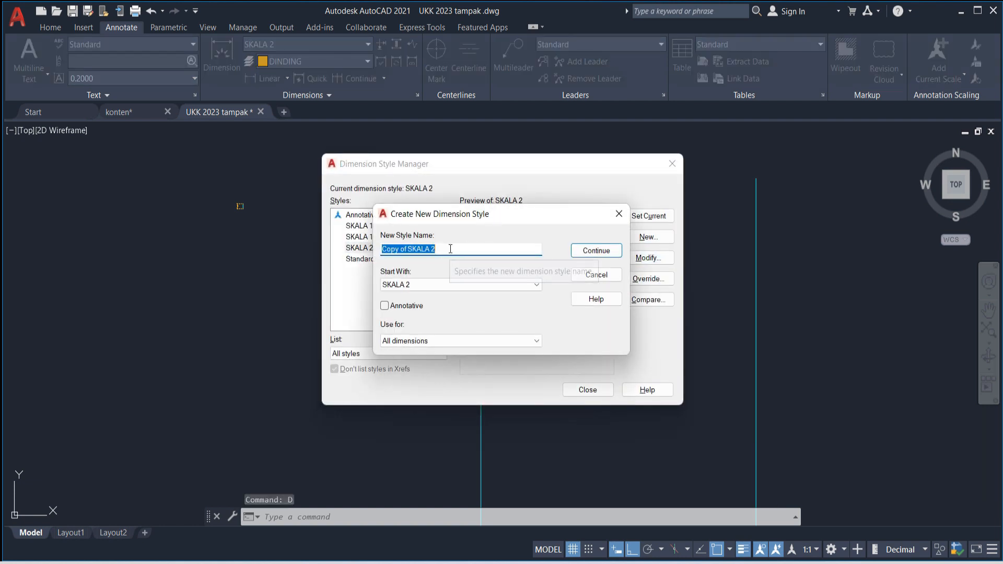
type("KALA 10")
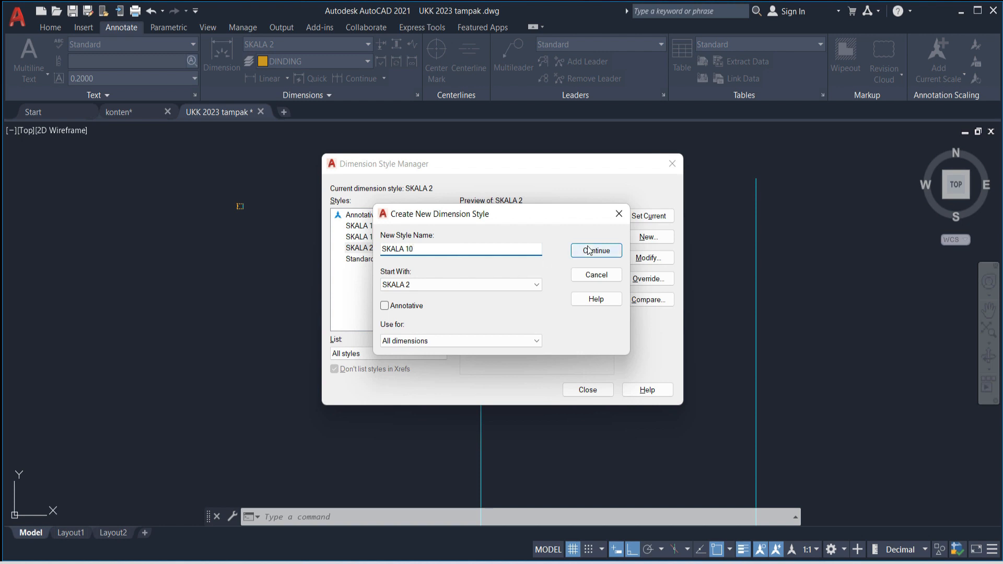
left_click(597, 251)
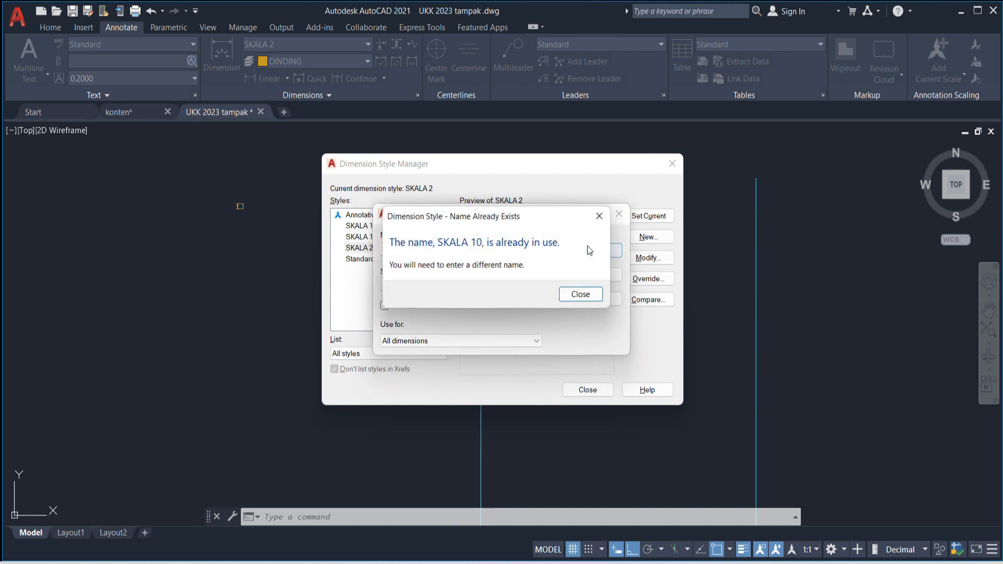
left_click(601, 217)
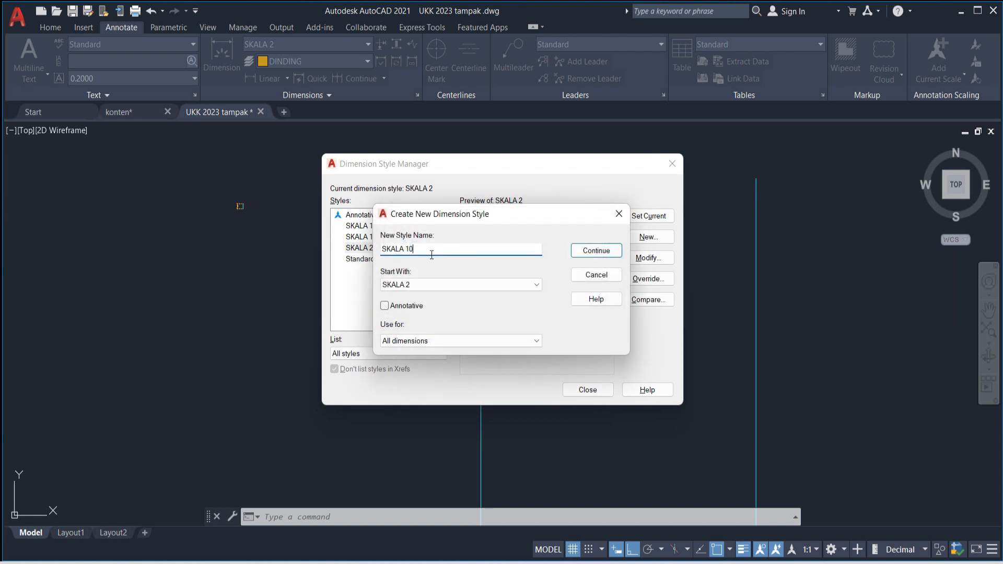
key("BackSpace")
left_click(598, 253)
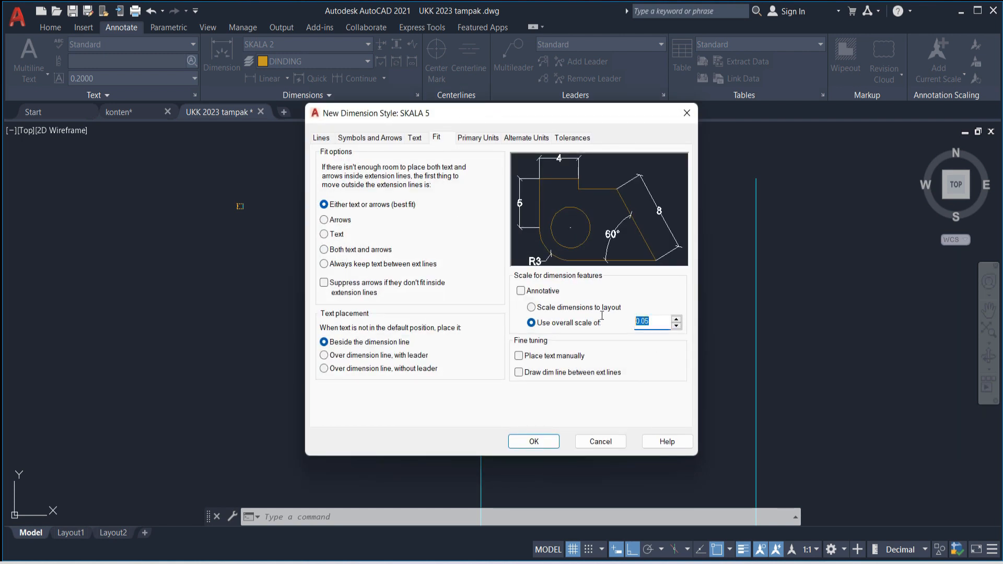
Step: Save the SKALA 5 dimension style and set it current
left_click(557, 441)
left_click(648, 217)
left_click(587, 390)
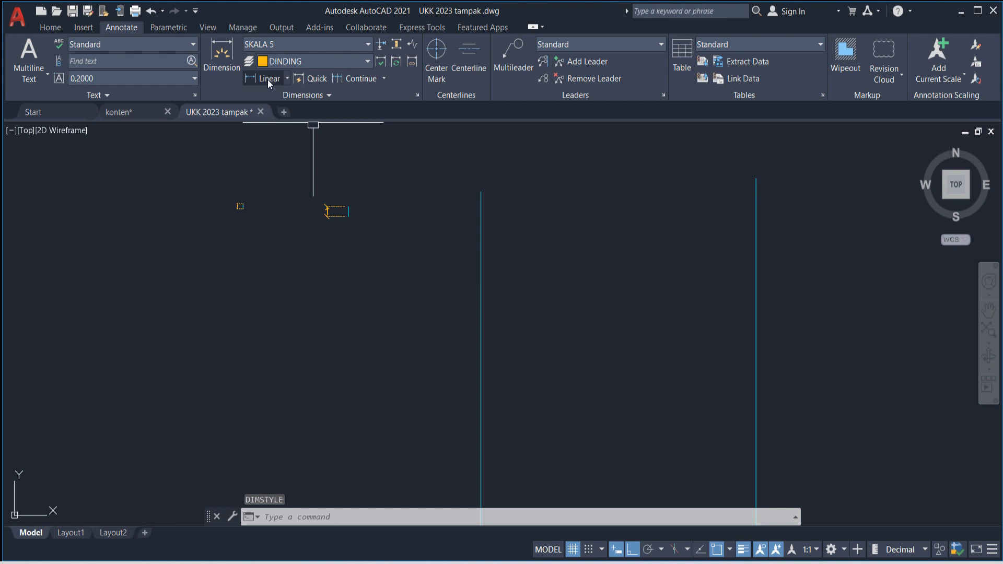
Step: Add a vertical linear dimension to the left side of the third line using the SKALA 5 style
left_click(266, 79)
left_click(481, 191)
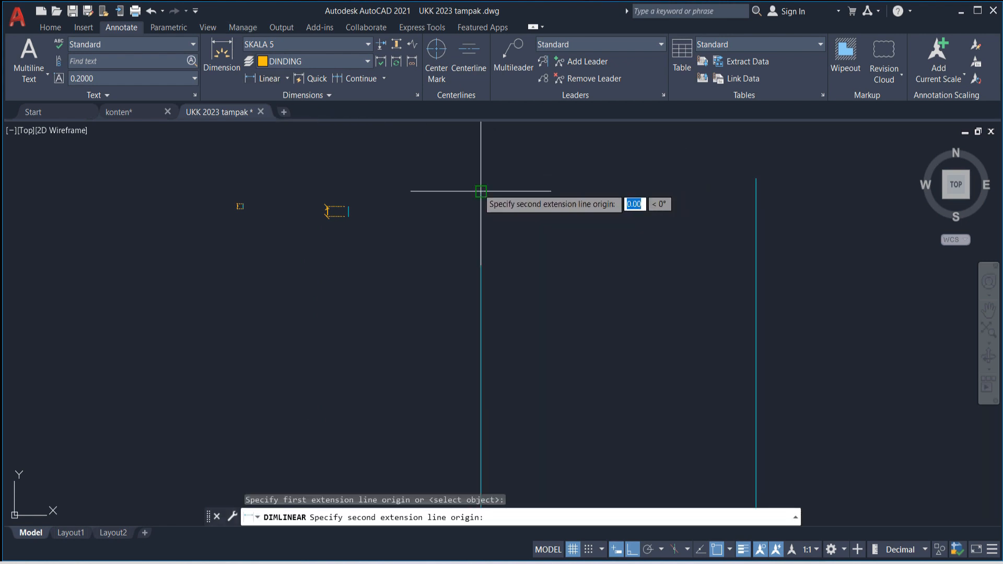
scroll(494, 300, "up", 3)
left_click(488, 289)
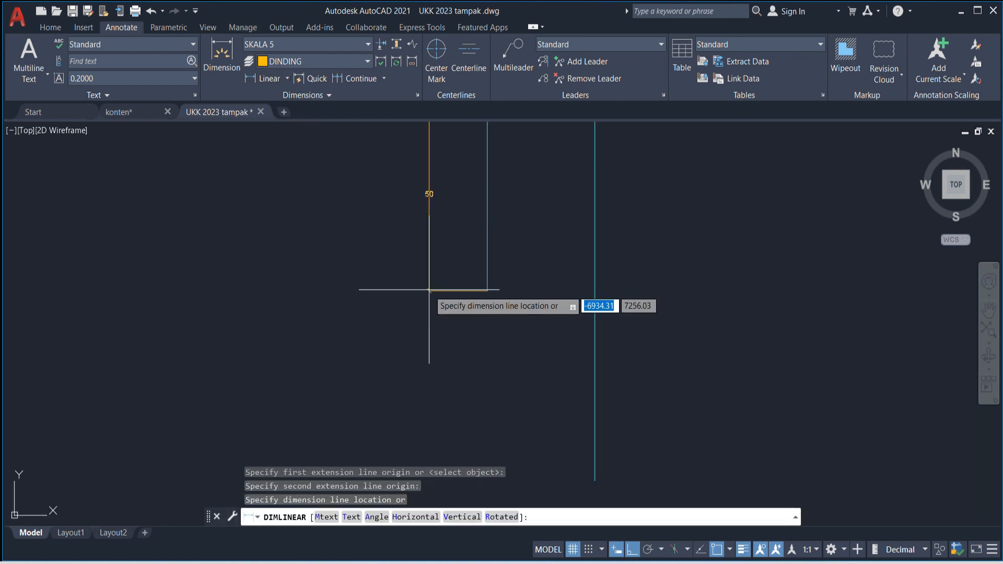
left_click(429, 290)
Step: Move the third line's dimension line closer to the line it measures
scroll(463, 410, "up", 3)
middle_click_drag(473, 366, 421, 273)
left_click(420, 343)
left_click(370, 334)
left_click(389, 377)
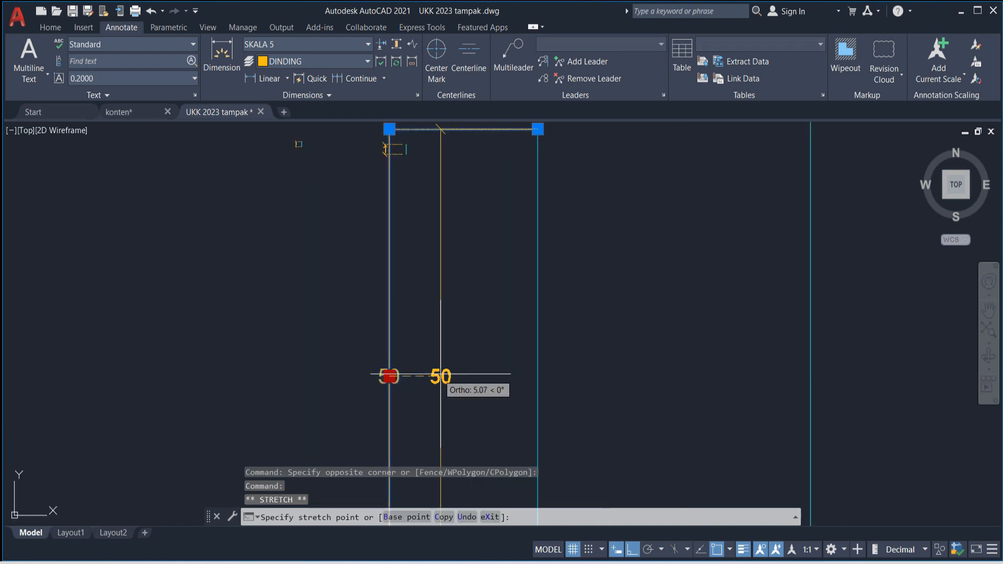
left_click(475, 374)
key("Escape")
Step: Compare the dimensions on the three shorter lines with the undimensioned longest line
scroll(499, 337, "down", 2)
scroll(499, 336, "down", 4)
middle_click_drag(555, 372, 444, 212)
middle_click_drag(429, 302, 432, 366)
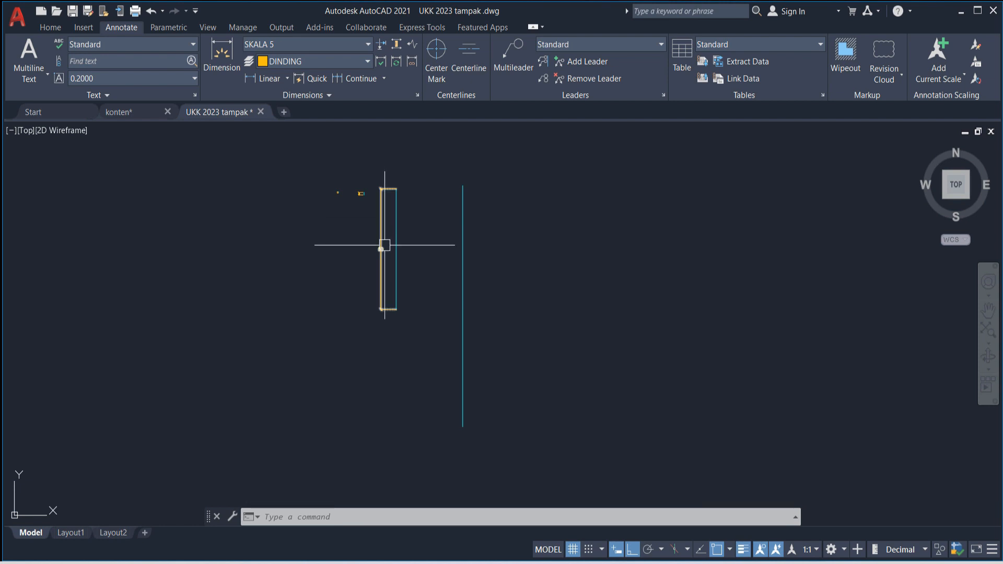
scroll(336, 197, "up", 4)
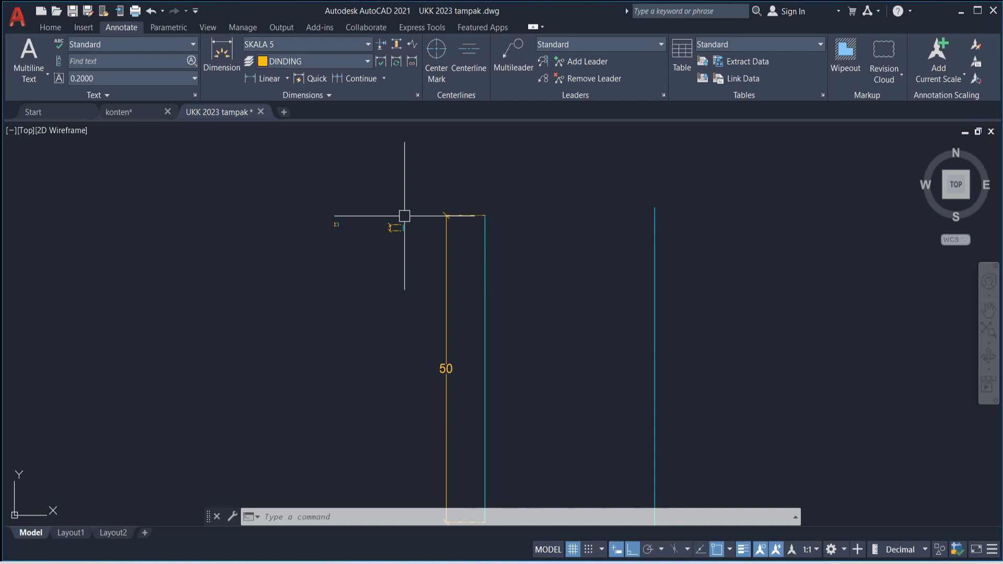
scroll(412, 211, "down", 4)
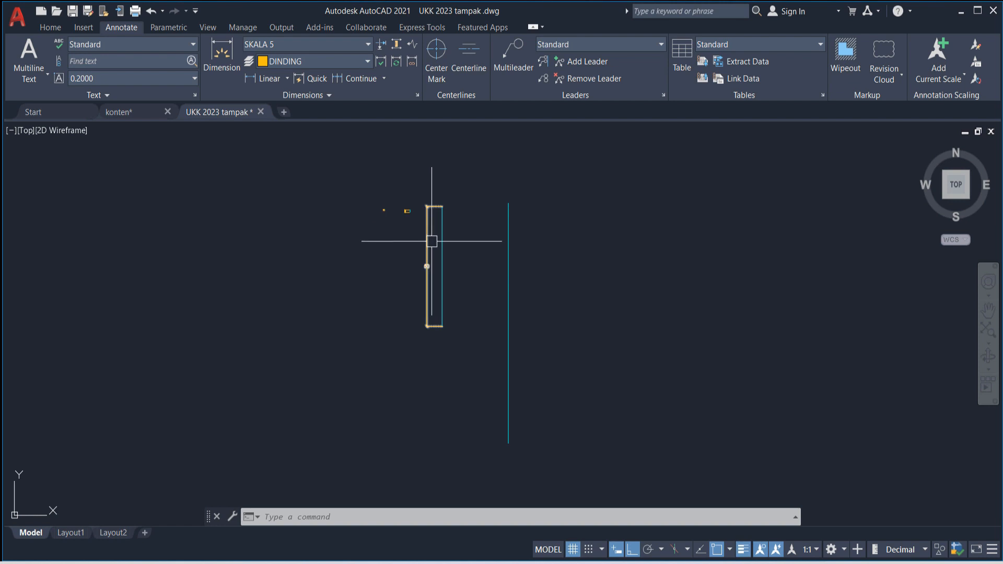
mouse_move(412, 257)
middle_mouse_down()
mouse_move(382, 259)
mouse_move(380, 243)
middle_mouse_up()
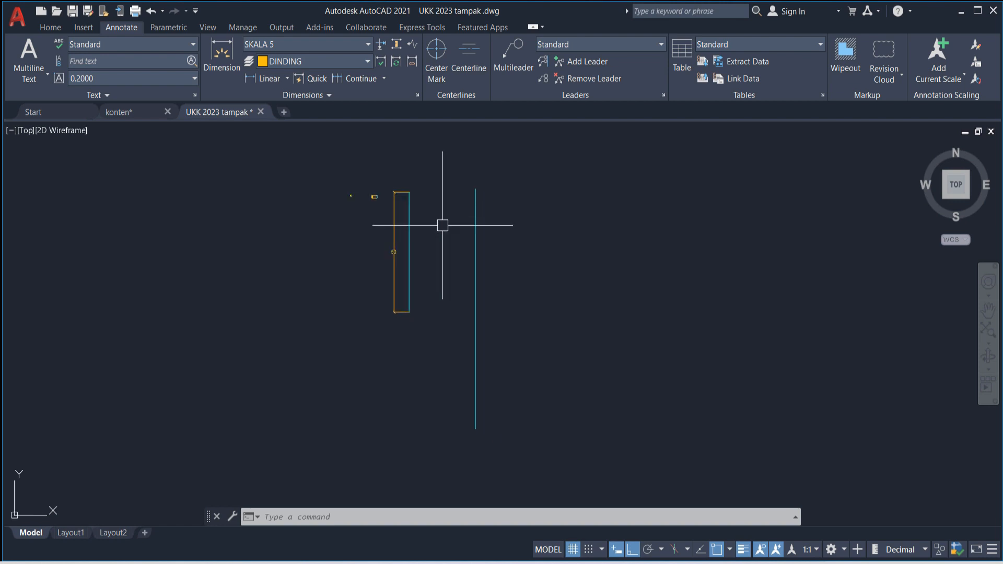
Step: Set the Standard dimension style current and try a vertical linear dimension on the longest line
left_click(328, 48)
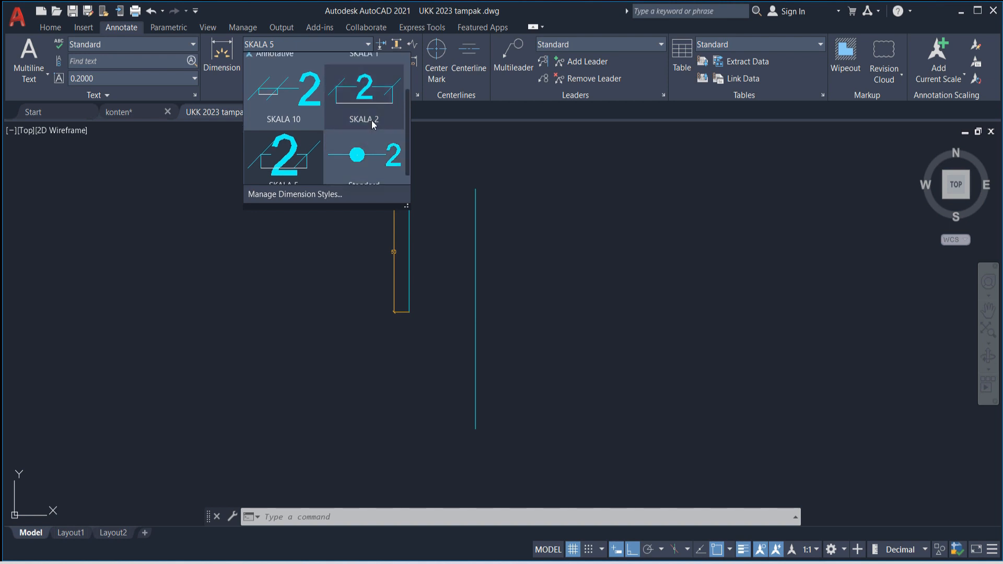
scroll(308, 164, "up", 1)
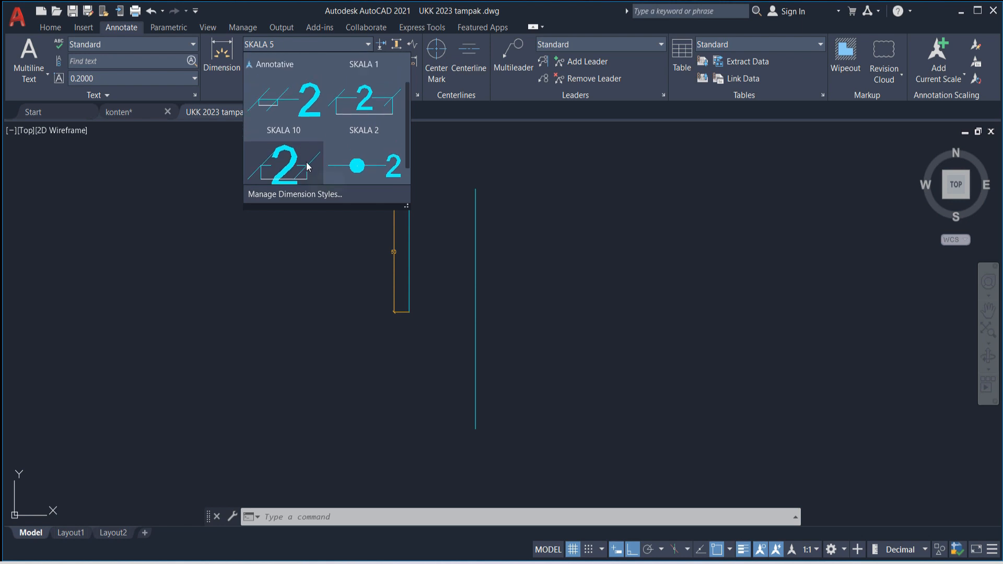
scroll(319, 151, "down", 1)
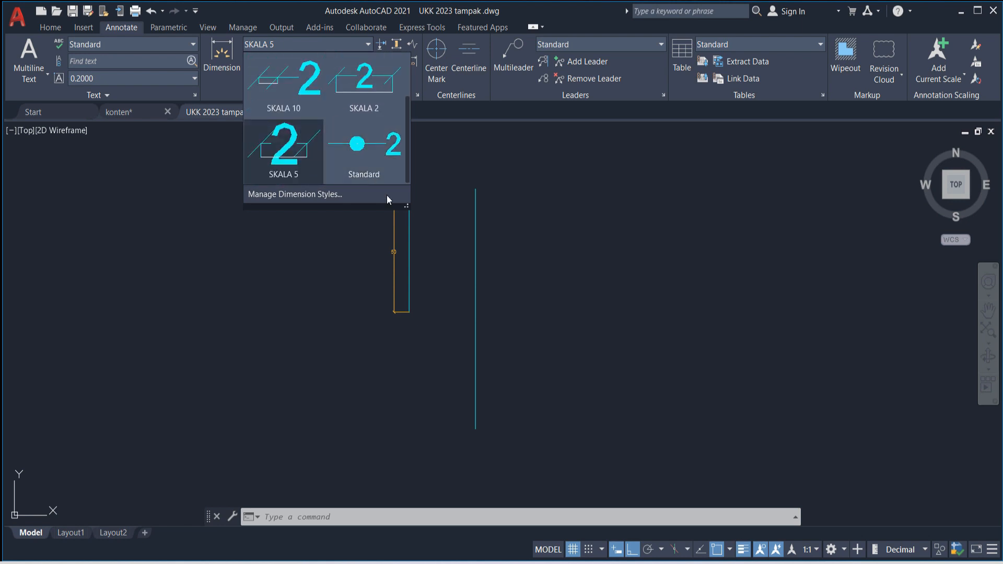
left_click(364, 159)
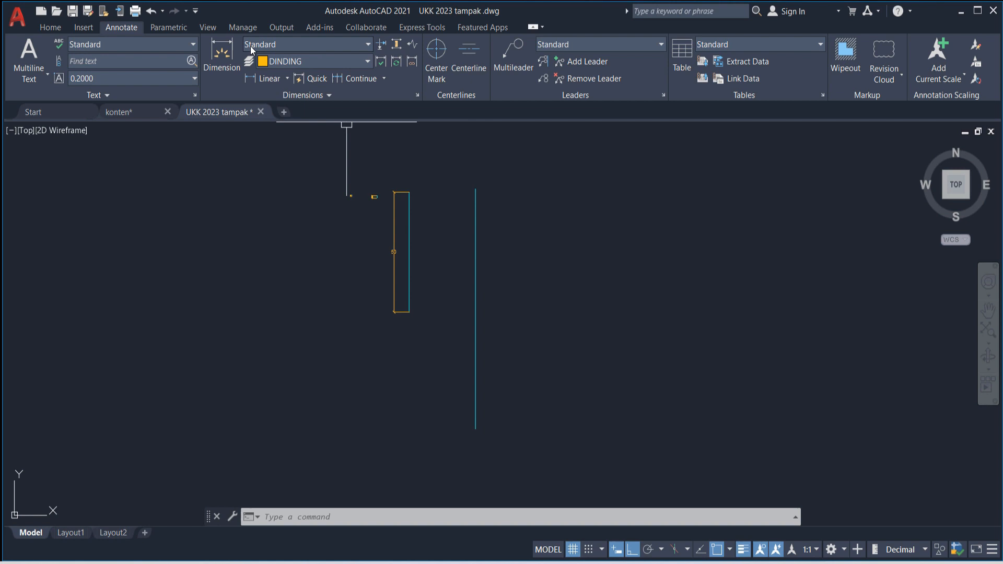
left_click(274, 79)
left_click(475, 189)
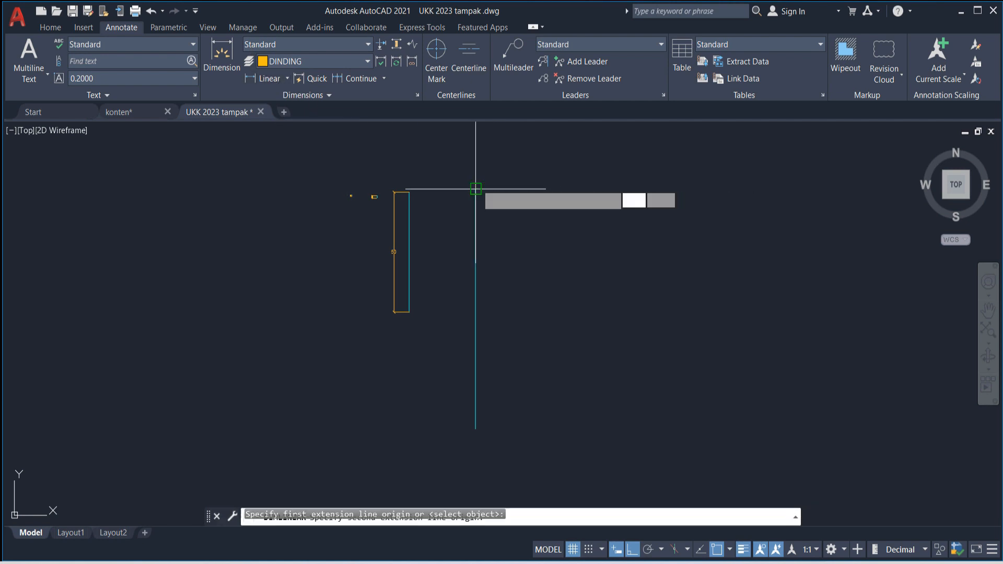
left_click(476, 428)
left_click(446, 426)
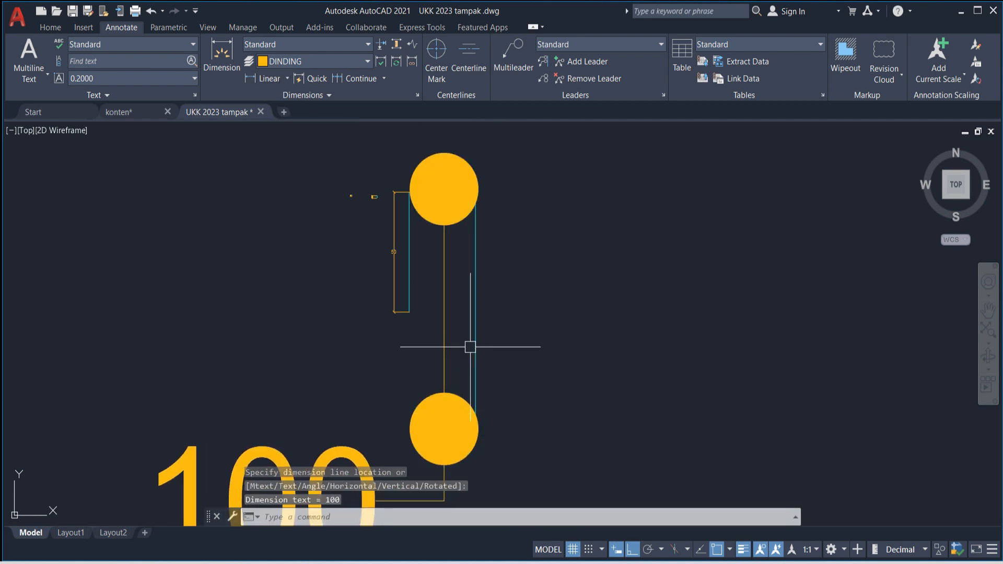
scroll(478, 371, "down", 6)
scroll(477, 371, "up", 6)
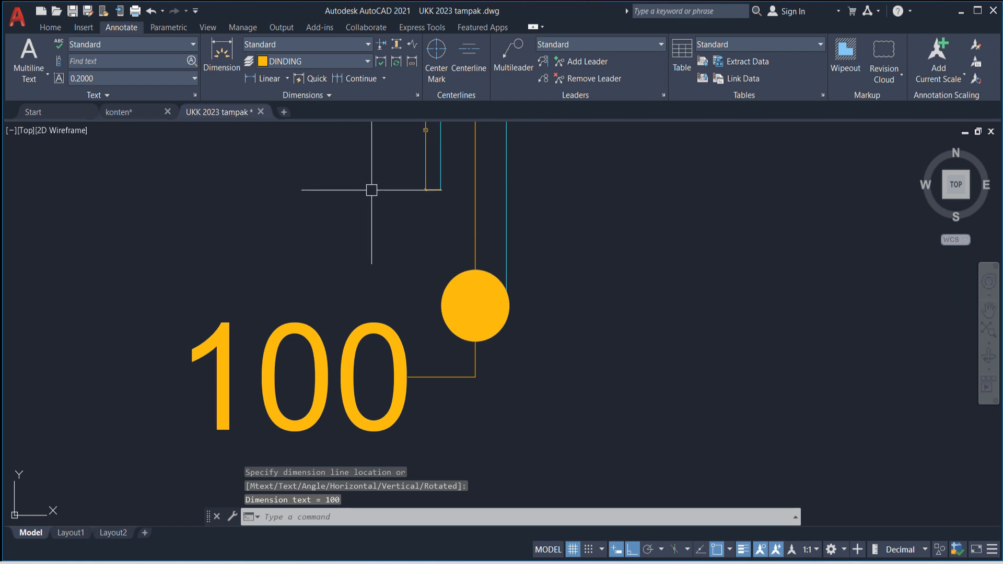
Step: Set the SKALA 10 dimension style current
left_click(309, 62)
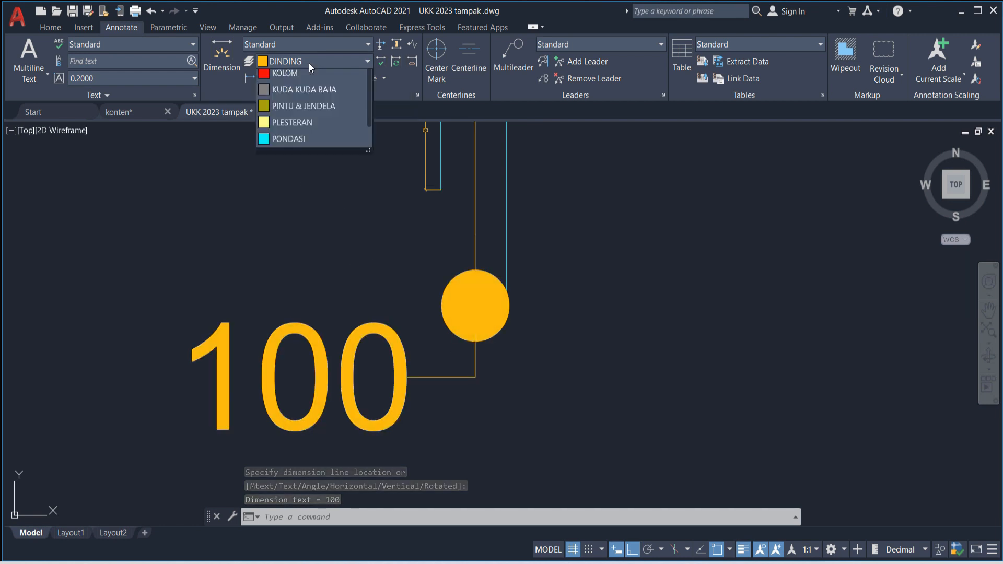
left_click(302, 44)
left_click(303, 42)
left_click(304, 45)
scroll(360, 157, "down", 2)
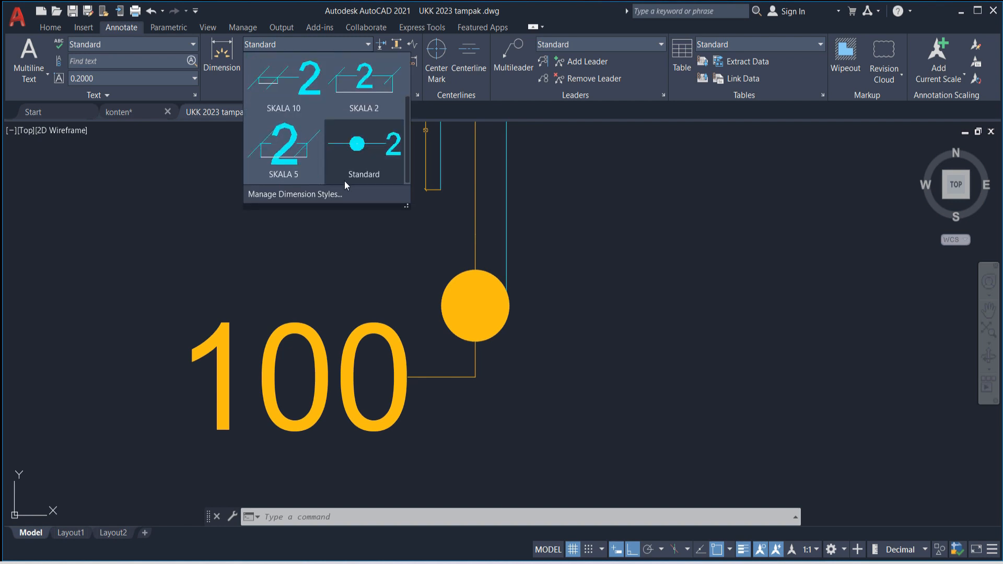
left_click(292, 89)
Step: Delete the Standard-style dimension from the longest line
middle_click_drag(471, 214, 455, 317)
left_click(263, 79)
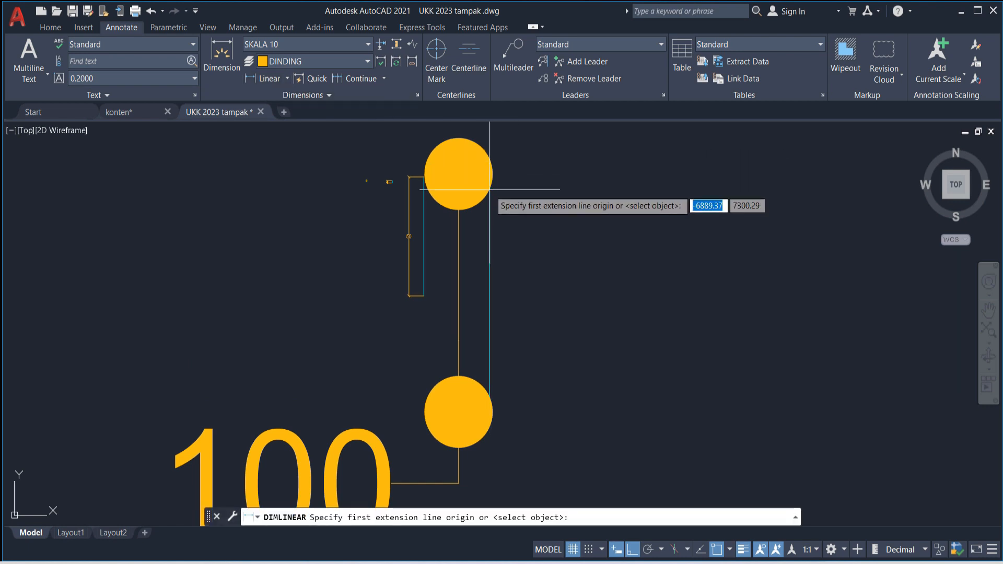
key("Escape")
left_click(458, 206)
key("Delete")
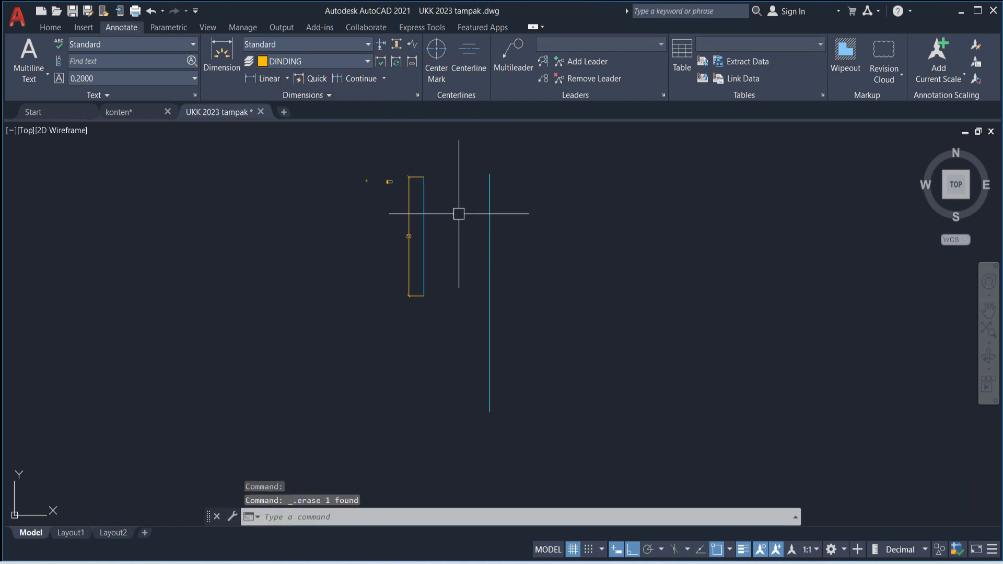
Step: Add a vertical linear dimension to the left side of the longest line using the SKALA 10 style
left_click(254, 80)
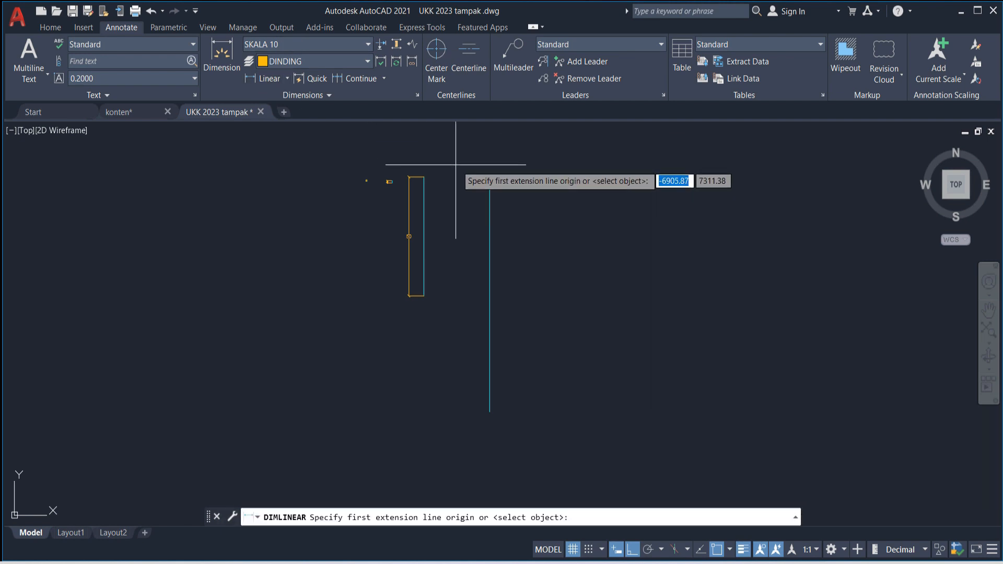
left_click(490, 174)
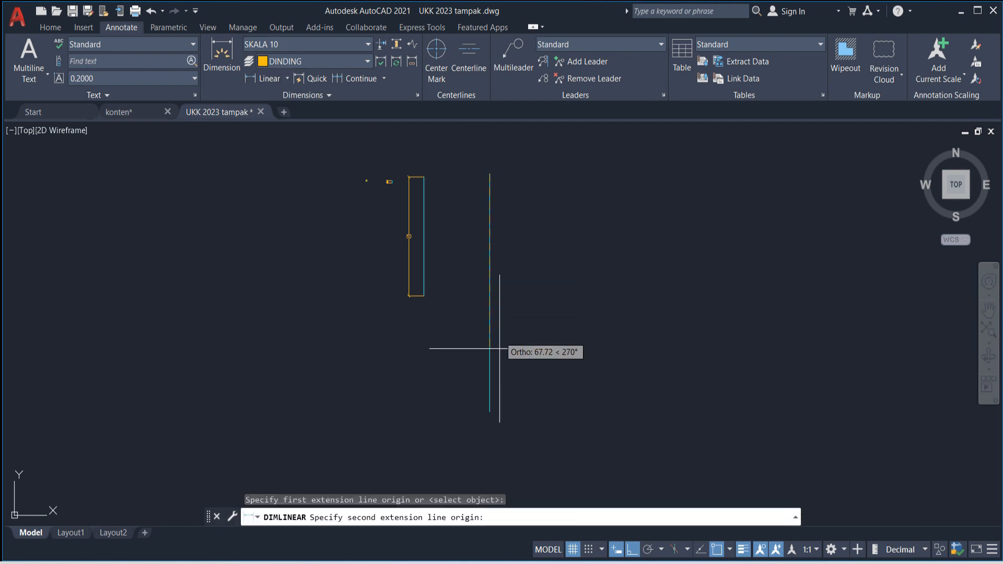
left_click(490, 412)
left_click(463, 400)
scroll(459, 228, "up", 5)
scroll(497, 260, "down", 3)
scroll(492, 262, "up", 5)
scroll(424, 208, "down", 4)
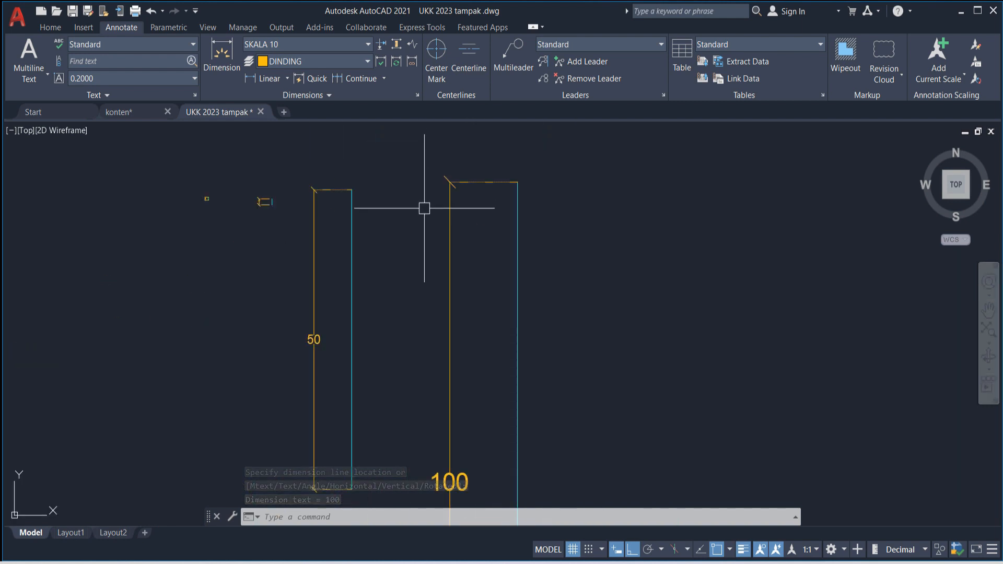
Step: Modify the SKALA 10 dimension style to use Dot for both the first and second arrowheads
type("d")
key("Return")
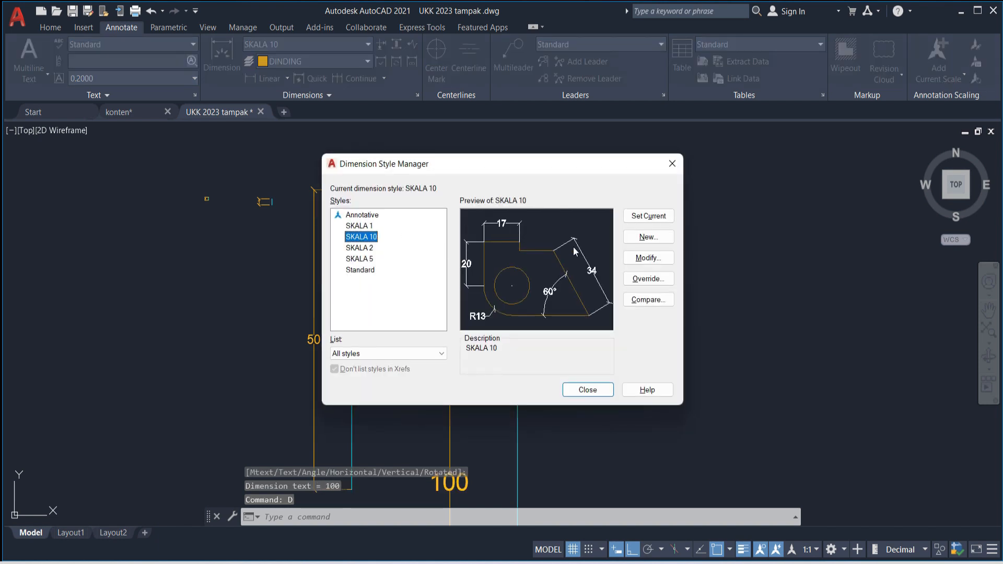
left_click(647, 258)
left_click(359, 139)
left_click(405, 178)
left_click(355, 230)
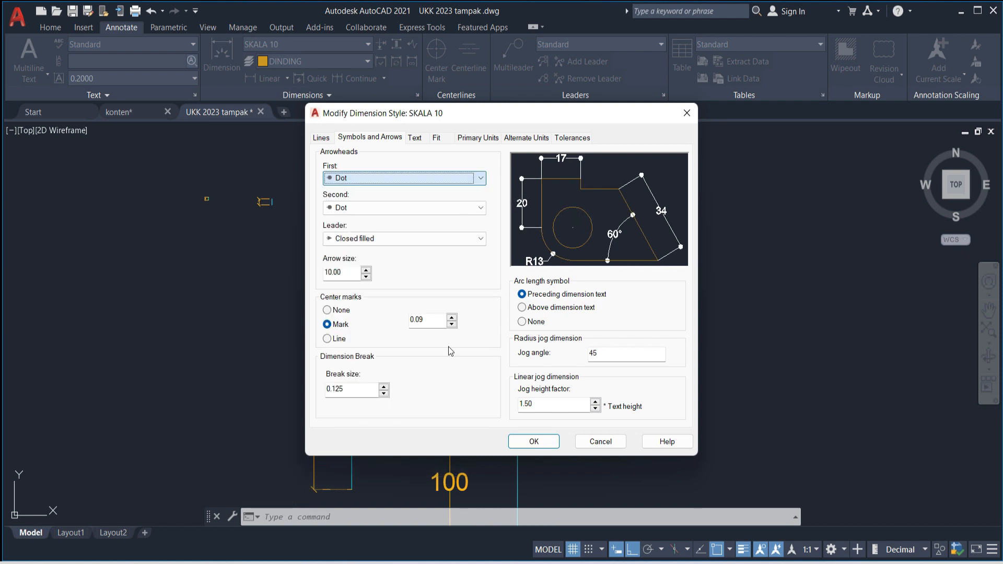
left_click(534, 442)
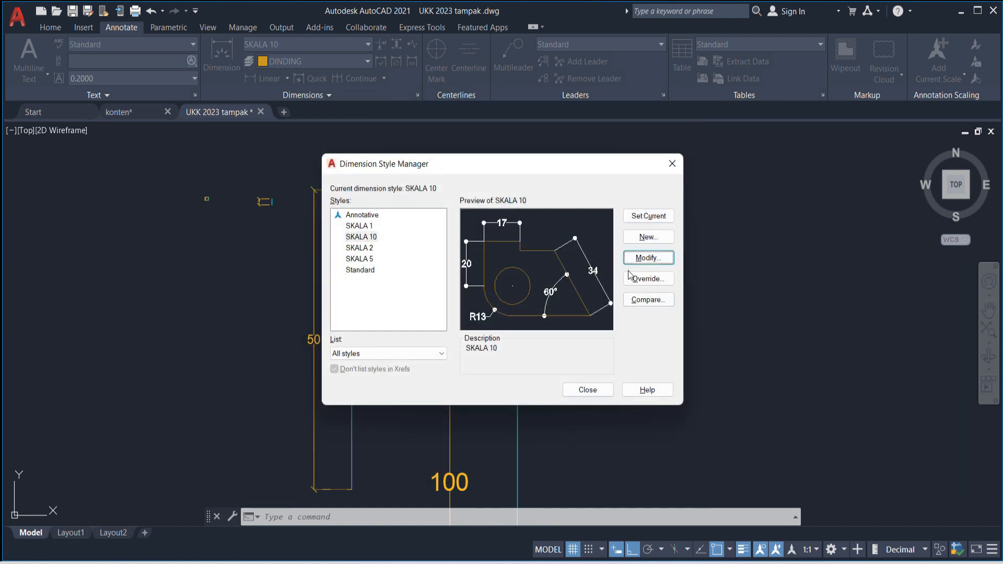
left_click(587, 392)
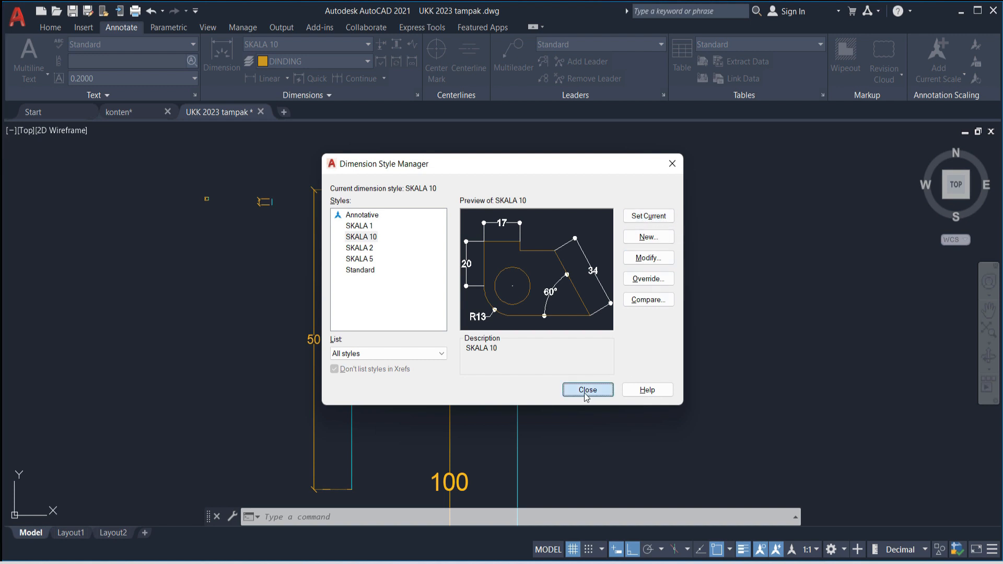
scroll(515, 312, "down", 3)
scroll(456, 282, "up", 4)
scroll(418, 270, "down", 4)
scroll(421, 273, "up", 3)
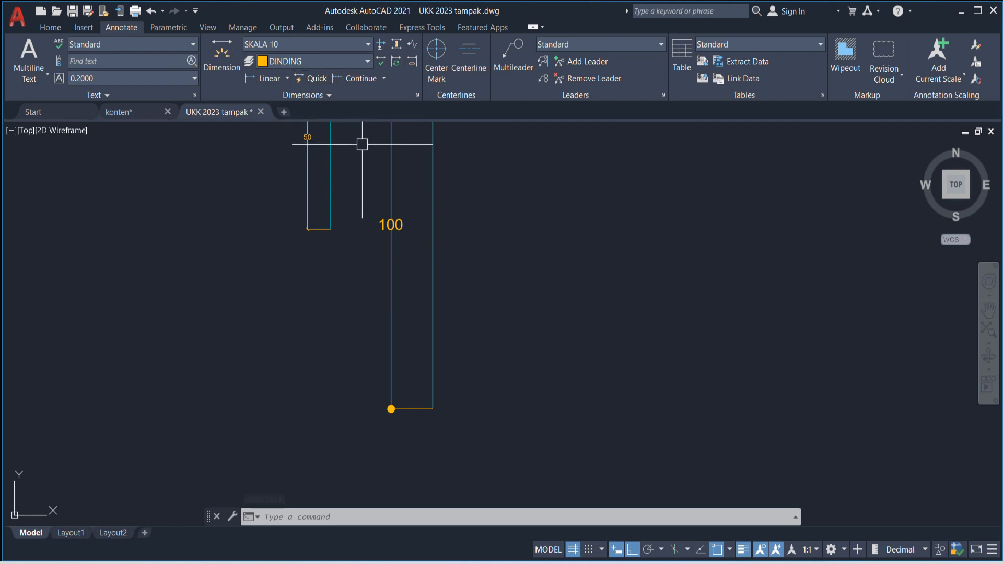
Step: Review the house elevations, sections and floor plans elsewhere in the drawing
scroll(468, 296, "down", 5)
middle_click_drag(484, 341, 269, 201)
scroll(323, 246, "down", 5)
middle_click_drag(517, 341, 340, 264)
scroll(489, 320, "down", 5)
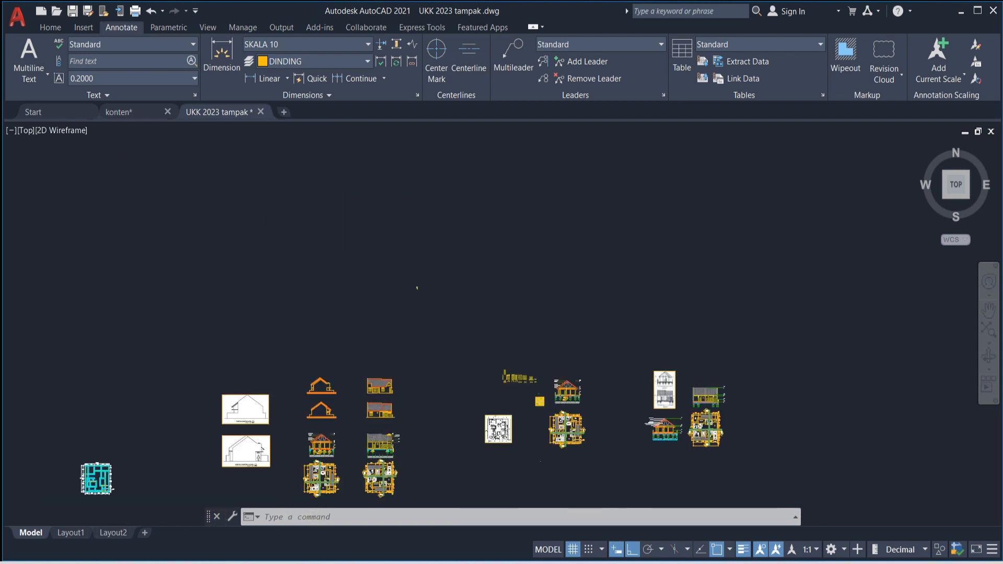
middle_click_drag(403, 394, 493, 212)
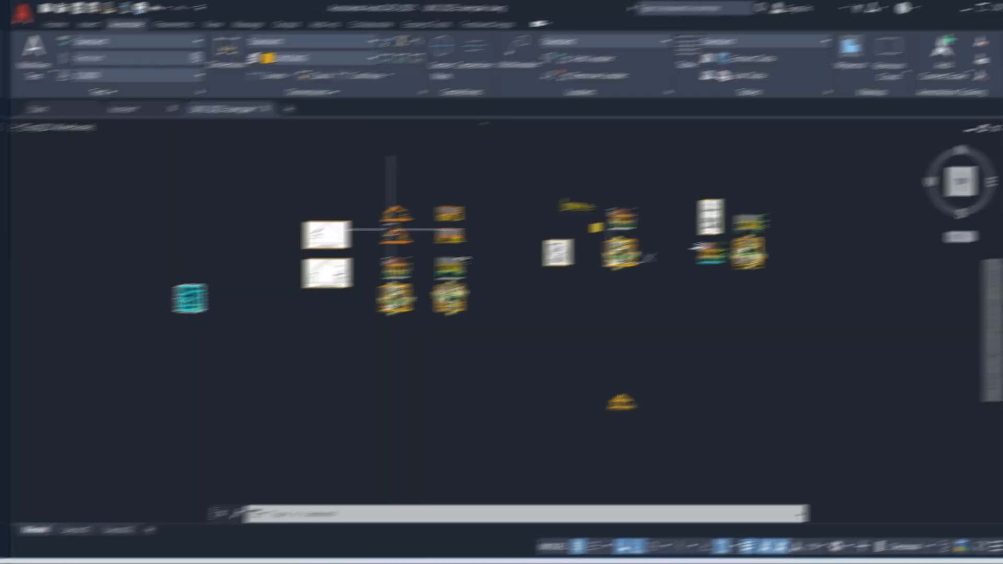
scroll(352, 197, "up", 3)
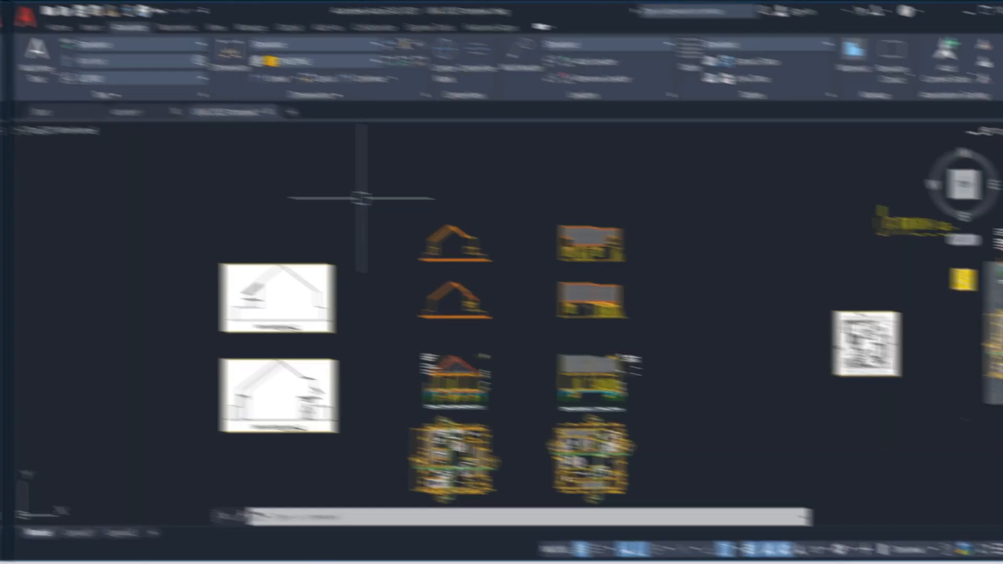
scroll(352, 197, "down", 6)
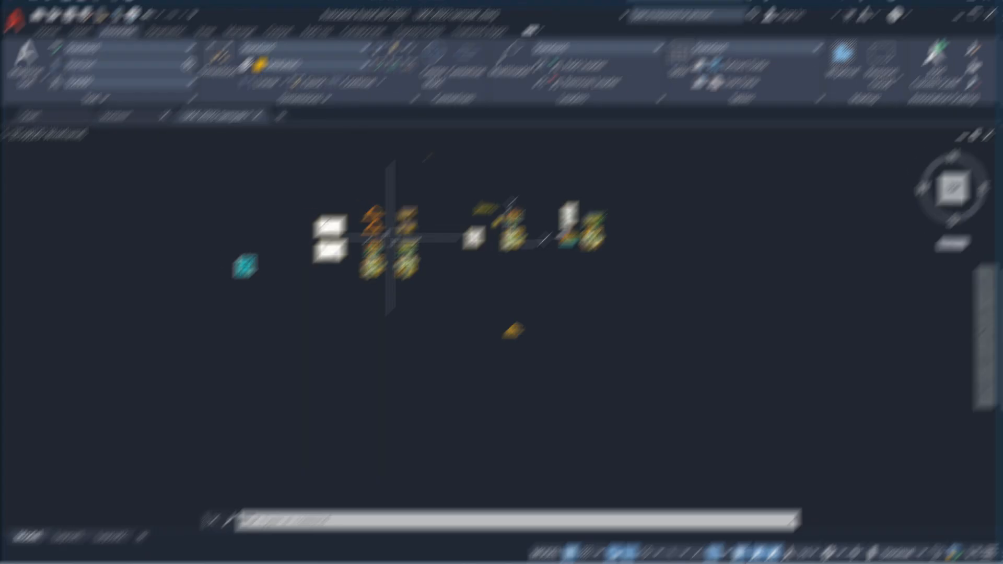
scroll(361, 223, "up", 4)
scroll(367, 227, "up", 2)
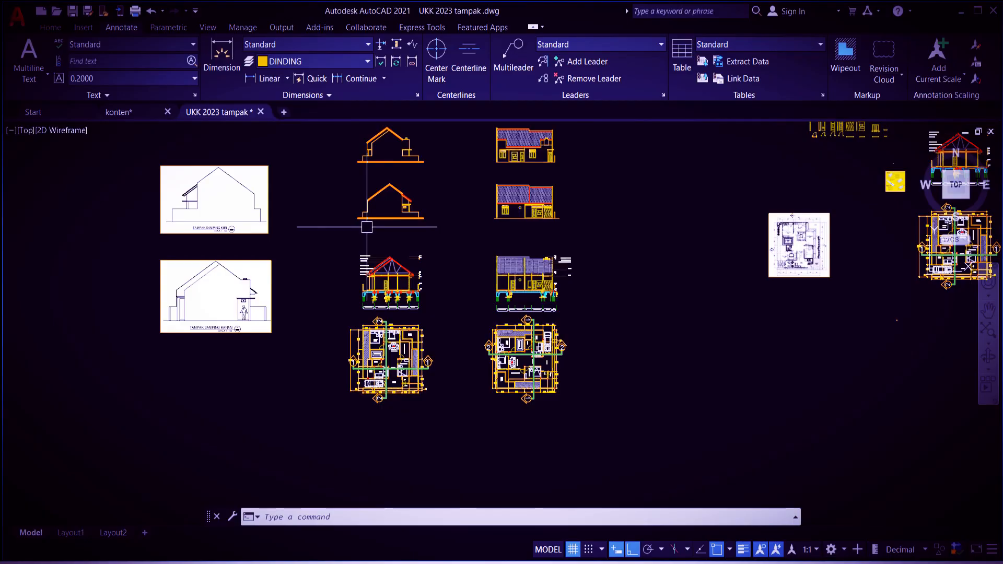